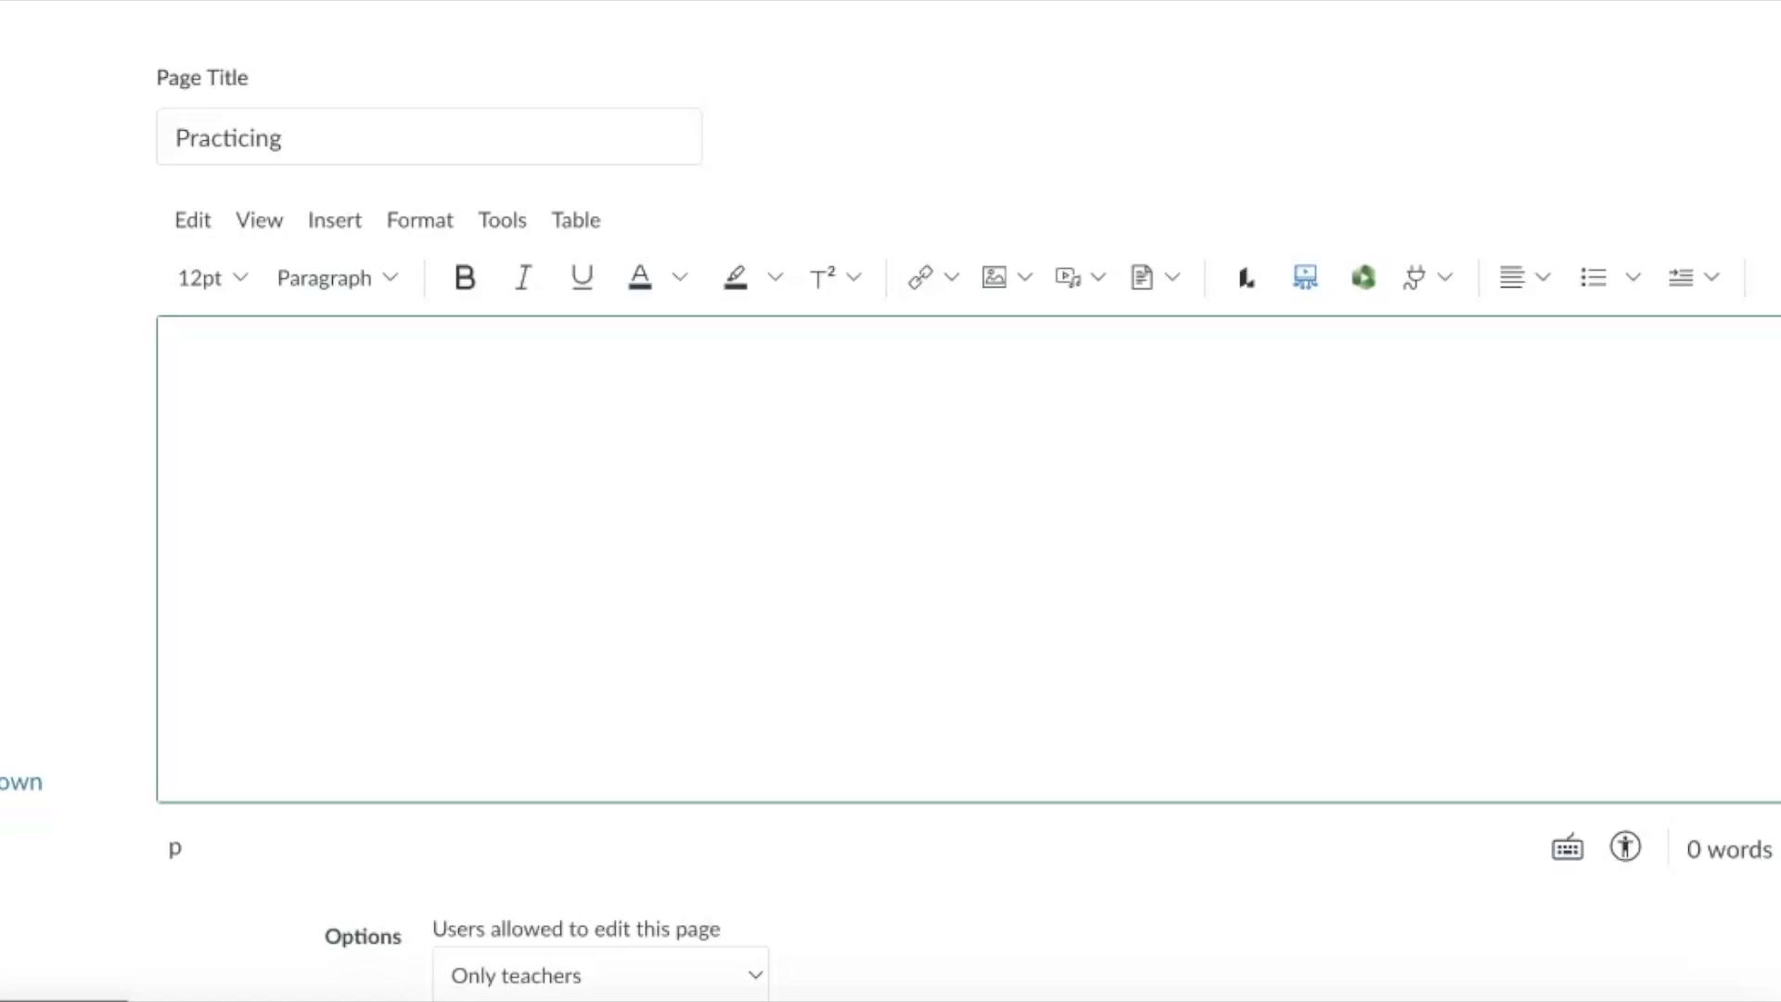
Place the cursor in the page body and look through the full list of apps available in the editor
left_click(210, 381)
left_click(191, 389)
left_click(220, 375)
left_click(761, 366)
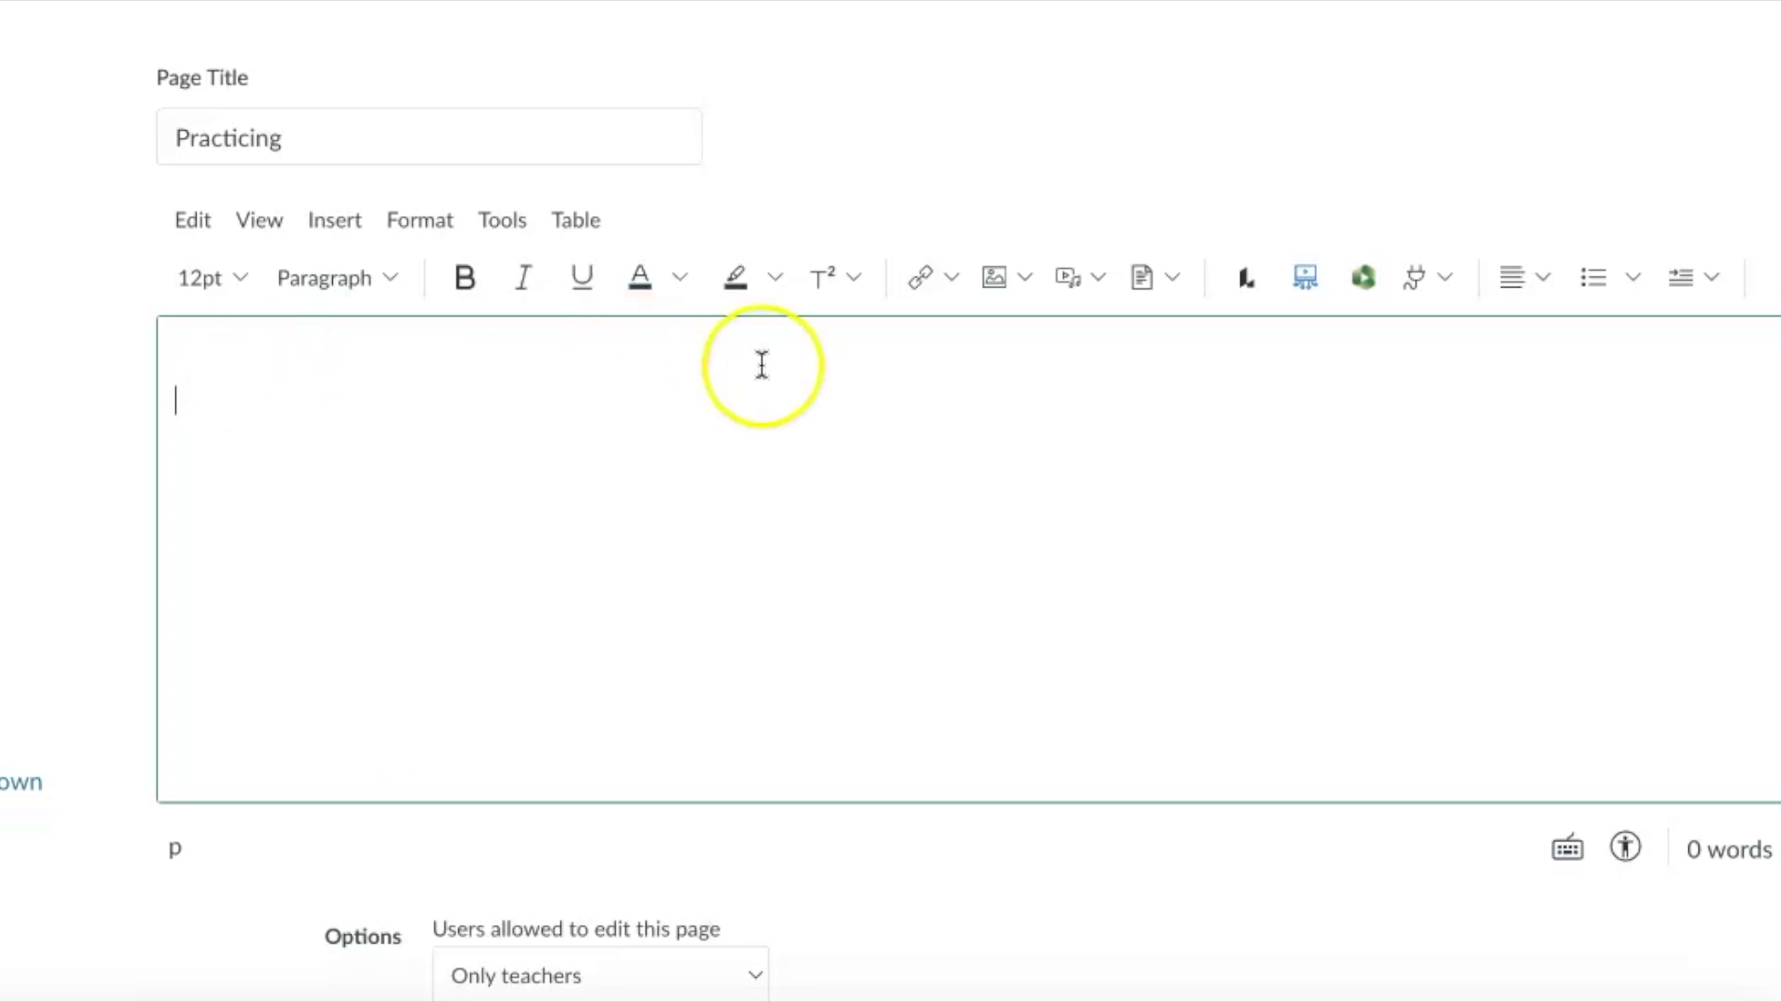
left_click(1445, 276)
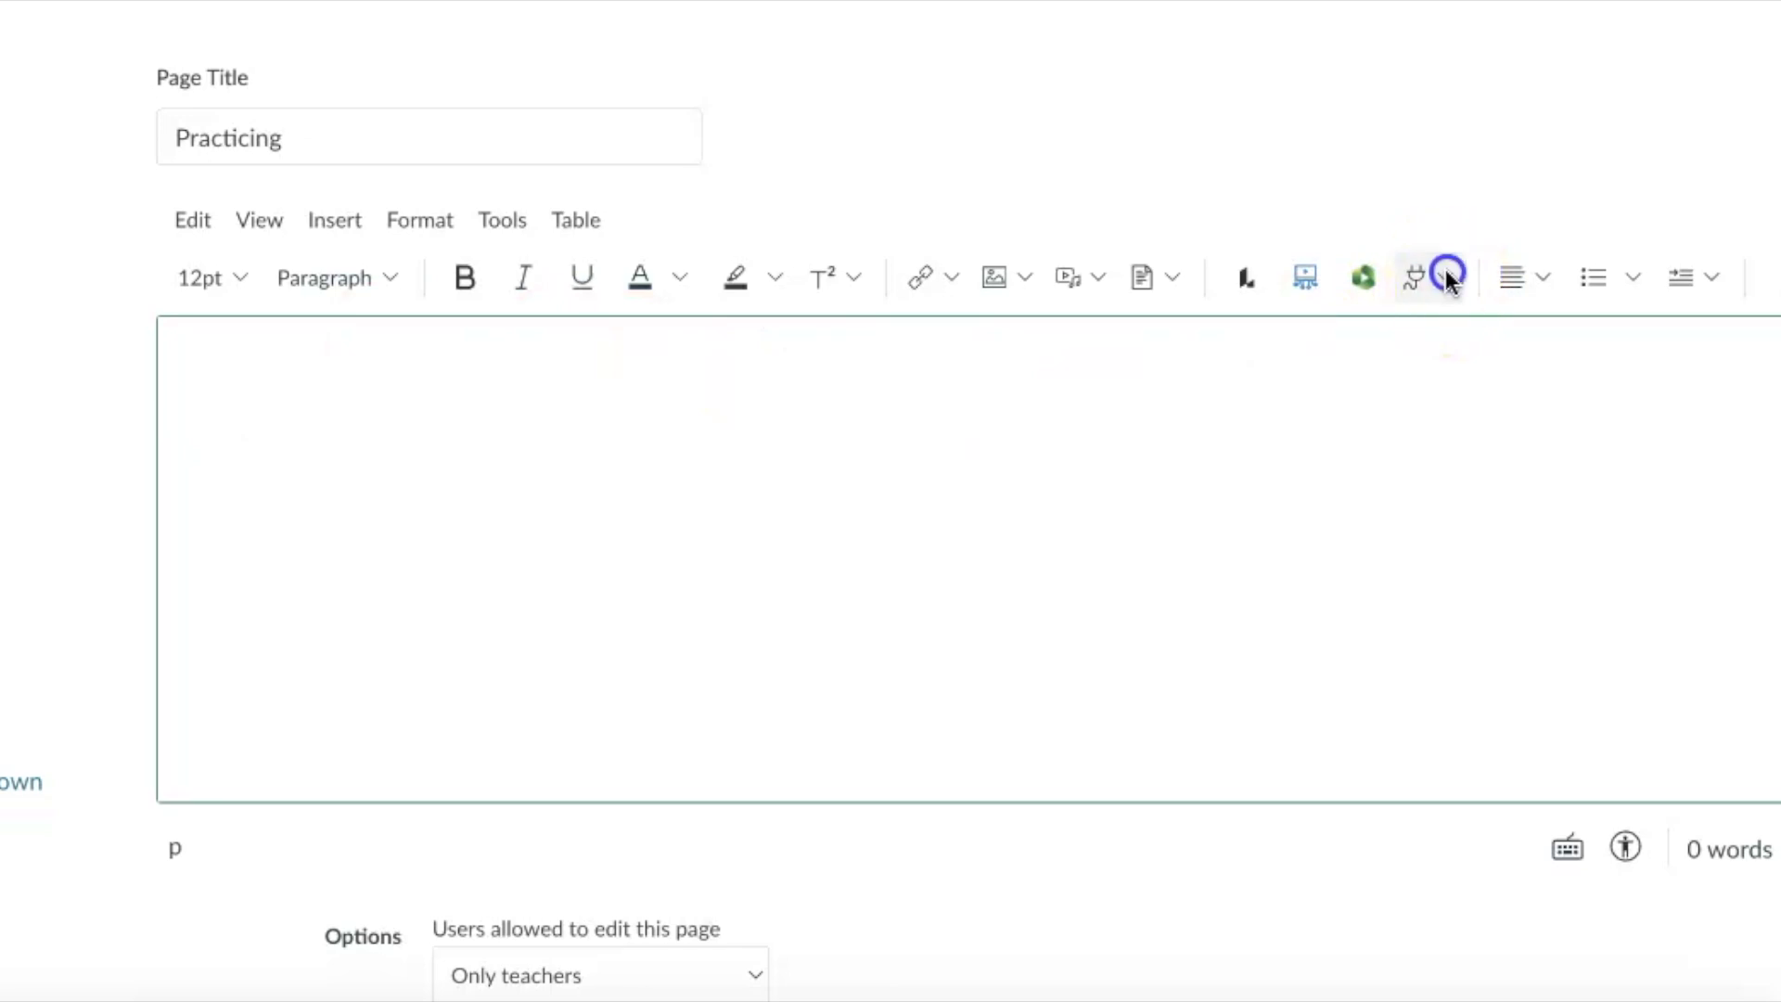
left_click(1503, 433)
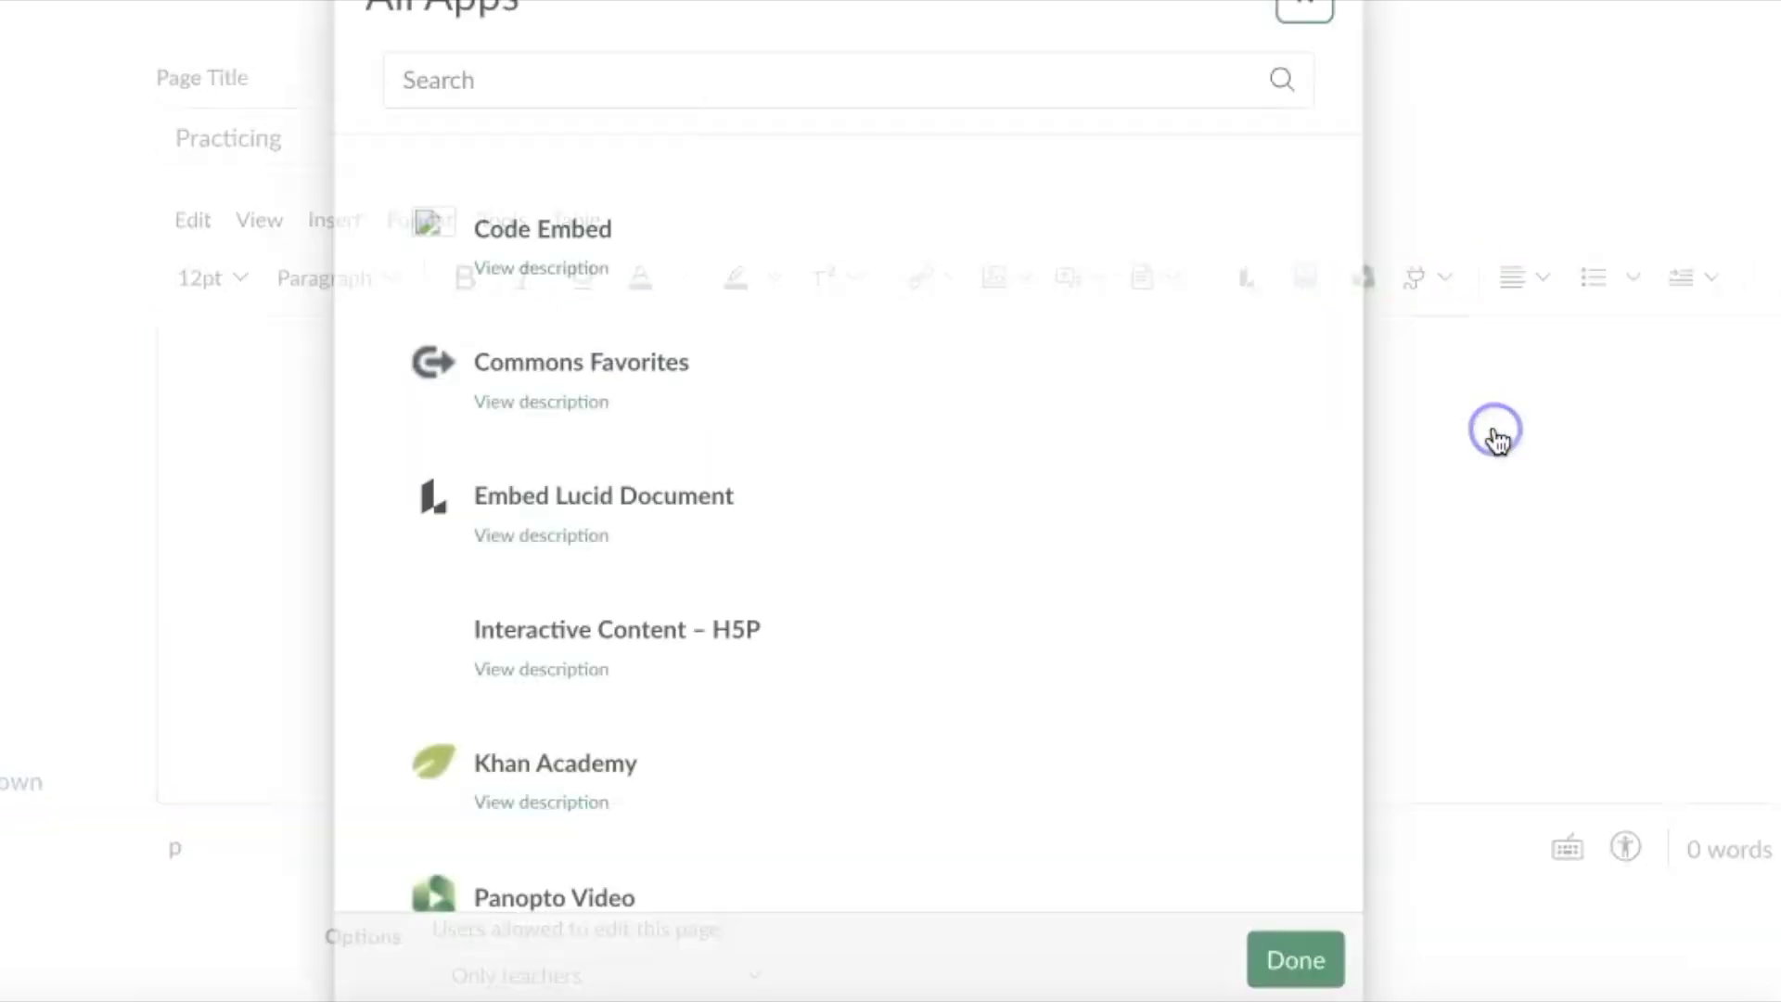
scroll(895, 485, "down", 12)
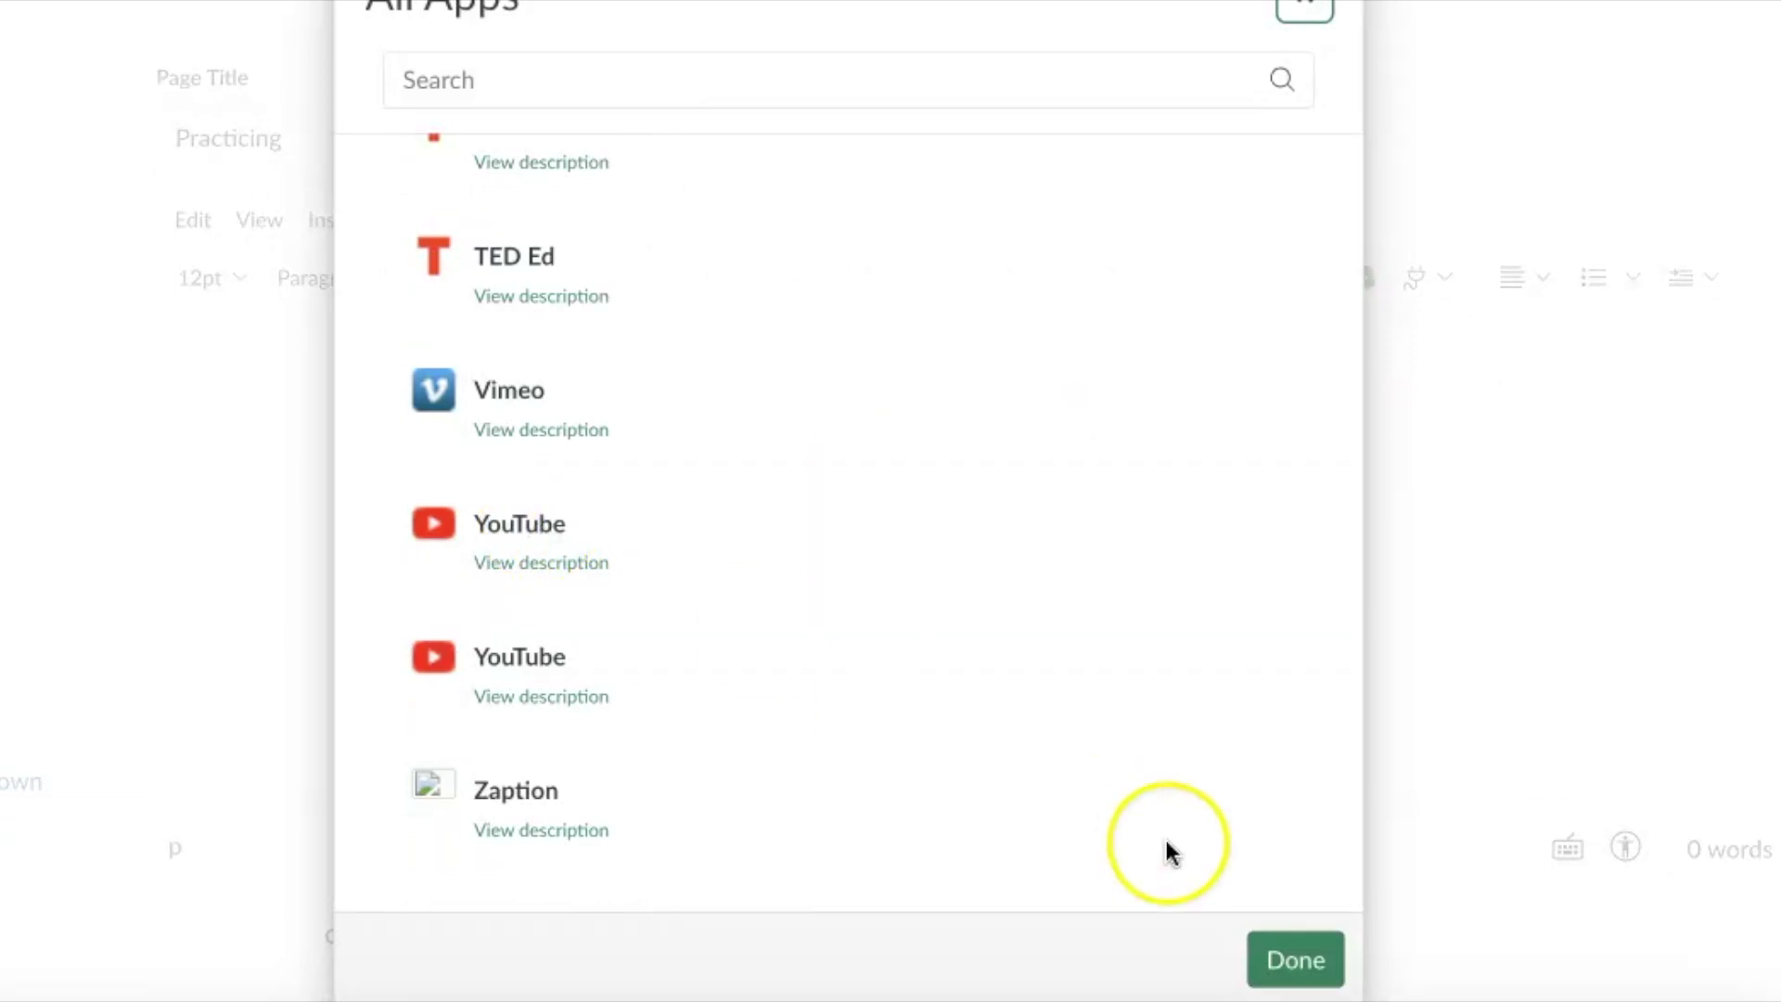
left_click(1304, 962)
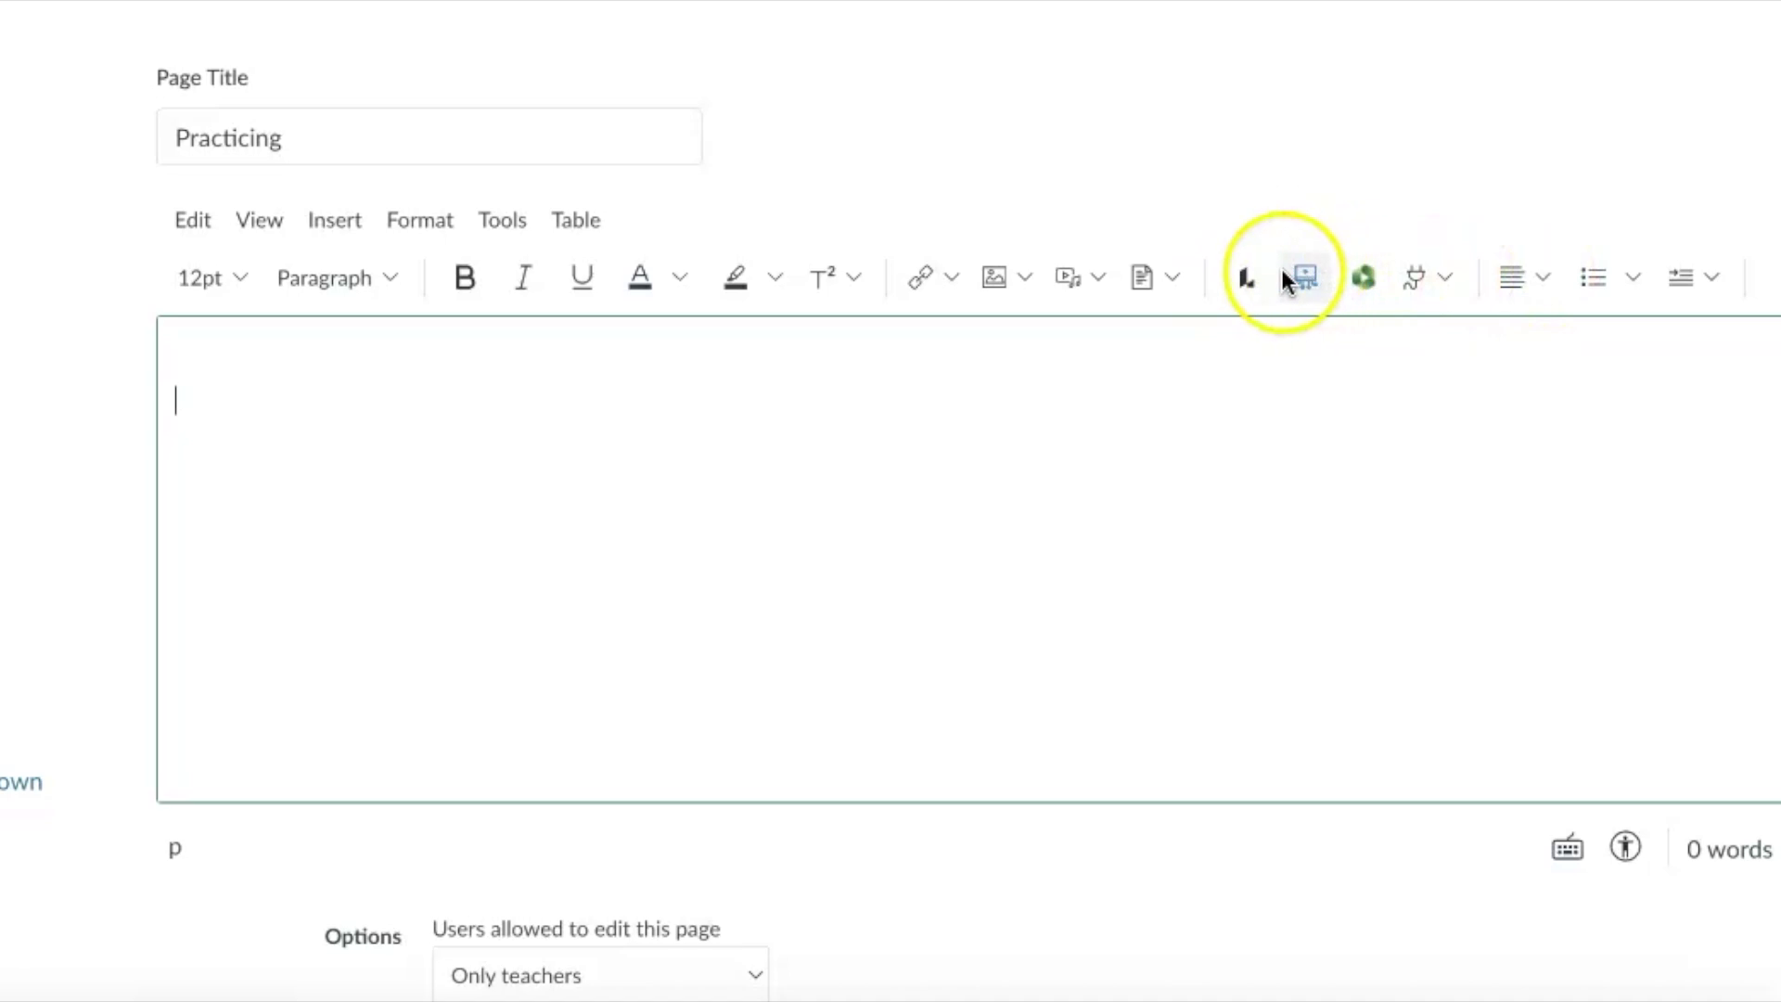
Launch the YouTube app from the full list of editor apps and accept its terms and conditions
left_click(1443, 281)
left_click(1508, 434)
scroll(1023, 682, "down", 10)
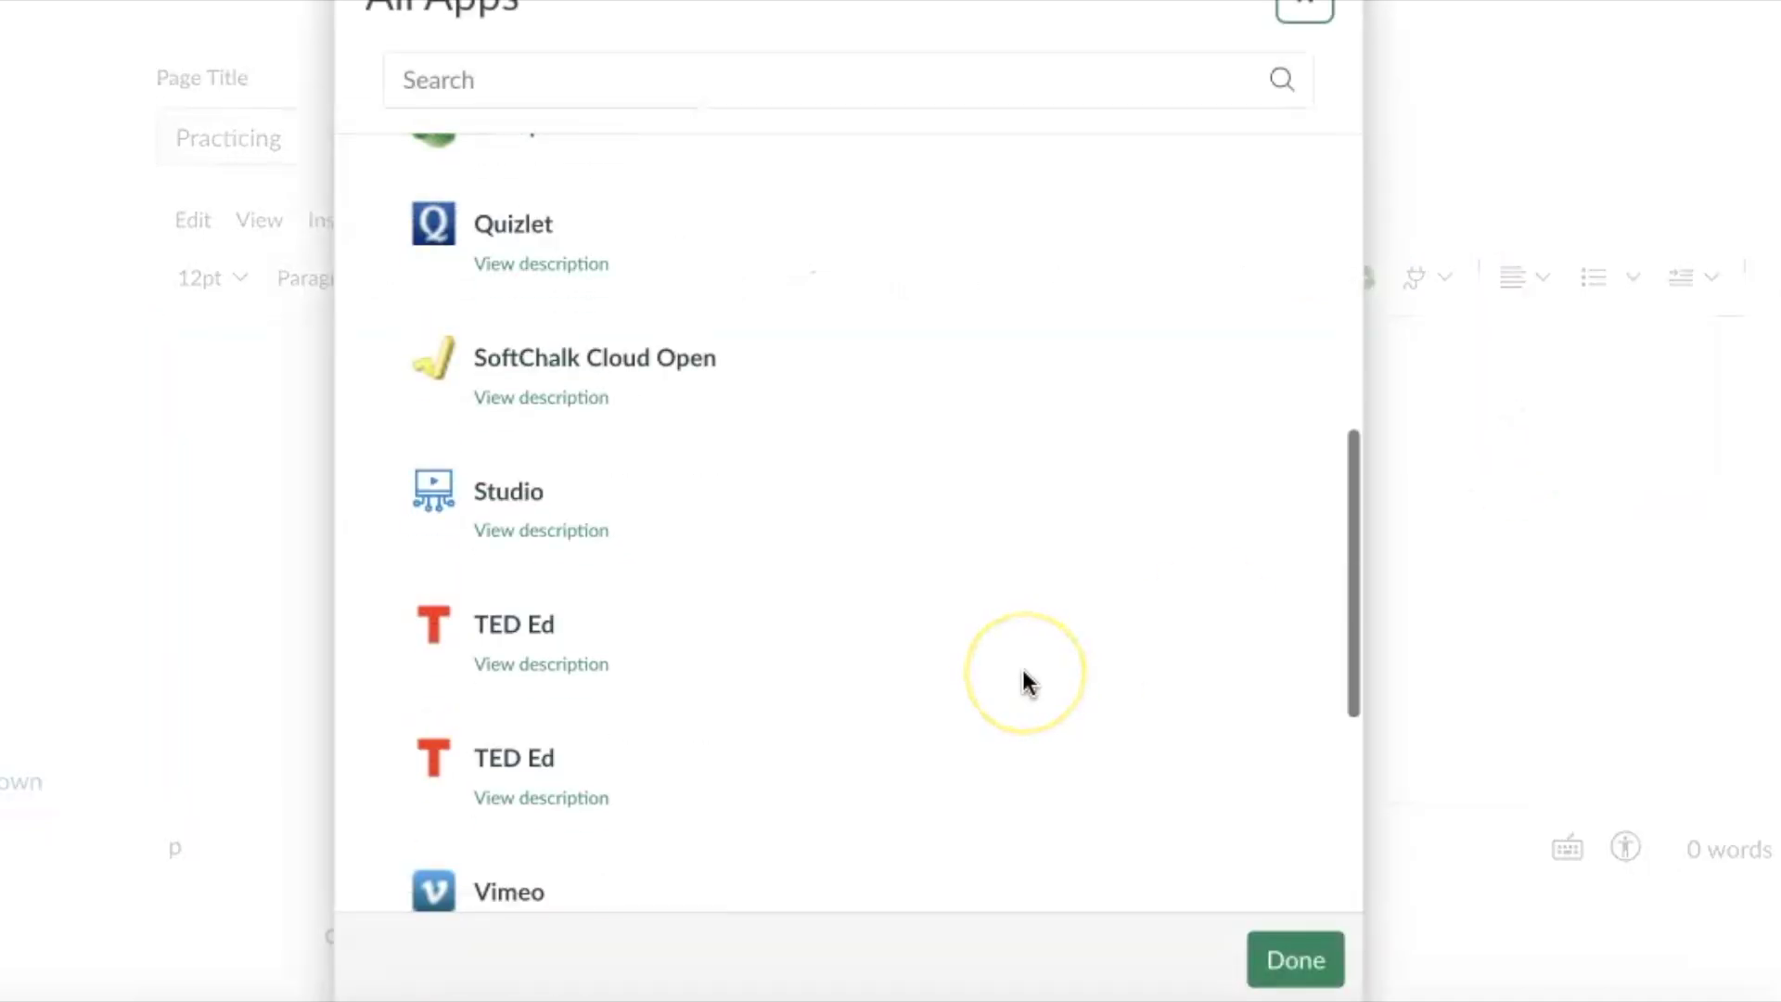
scroll(1023, 671, "down", 2)
left_click(544, 606)
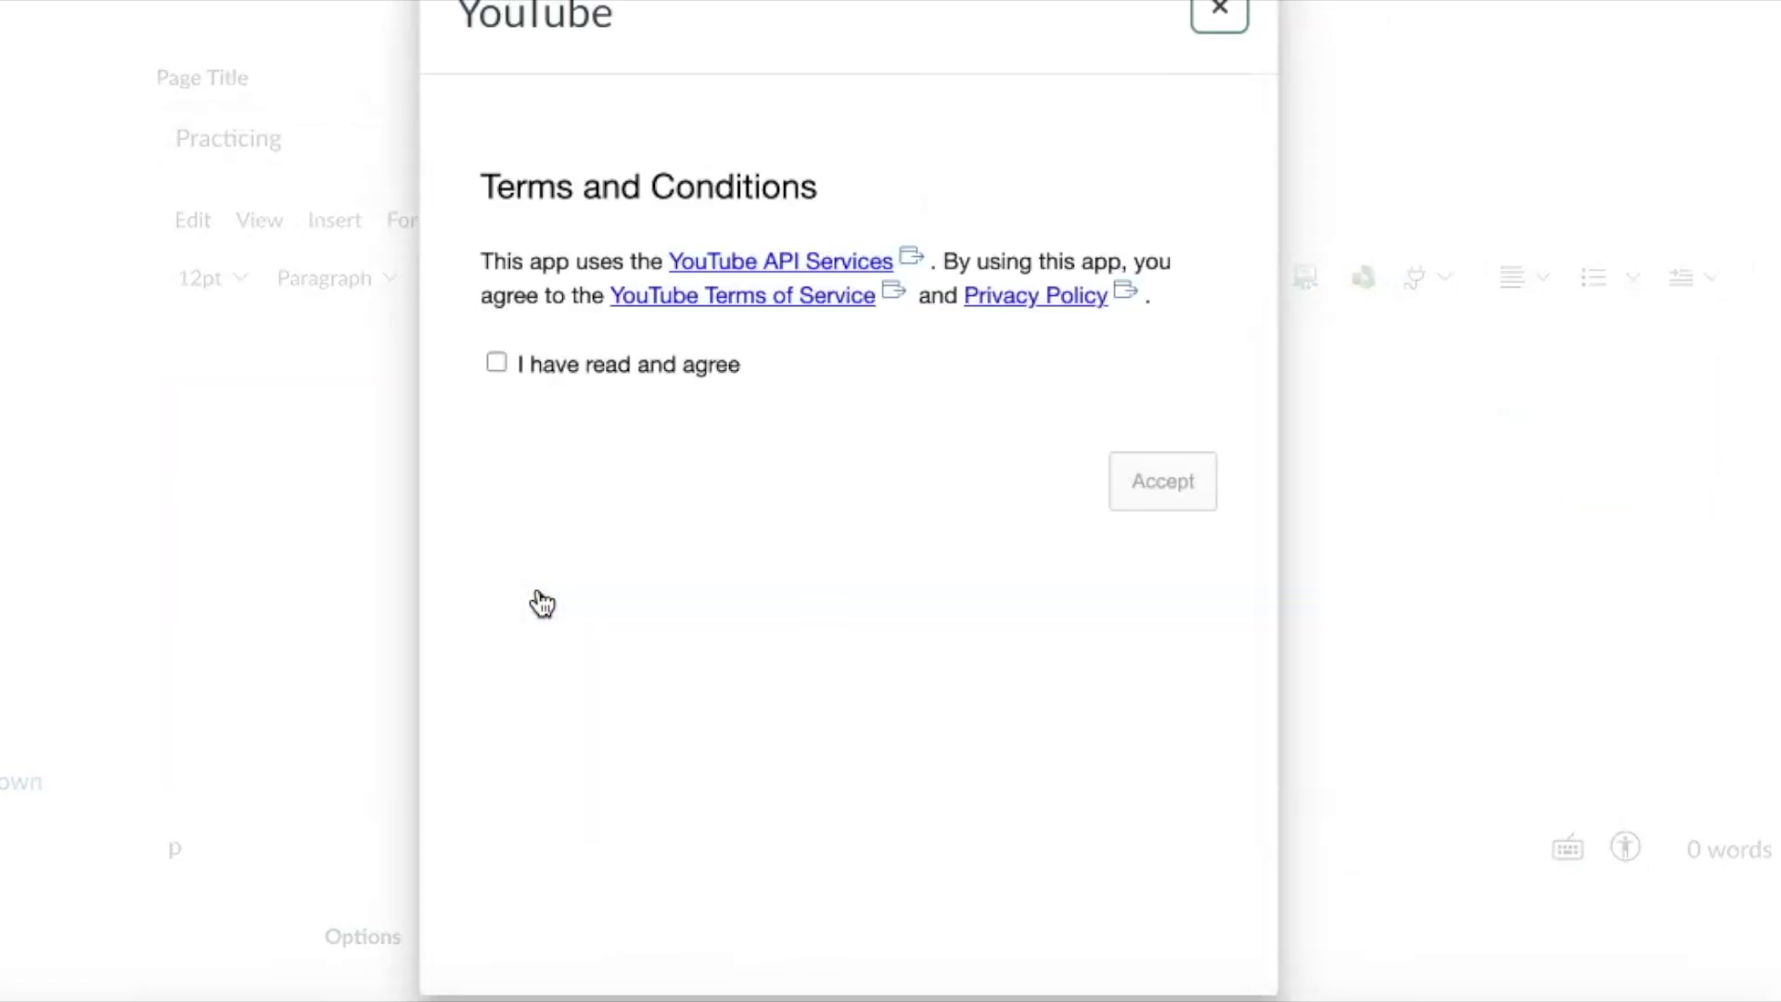
left_click(496, 362)
left_click(1173, 478)
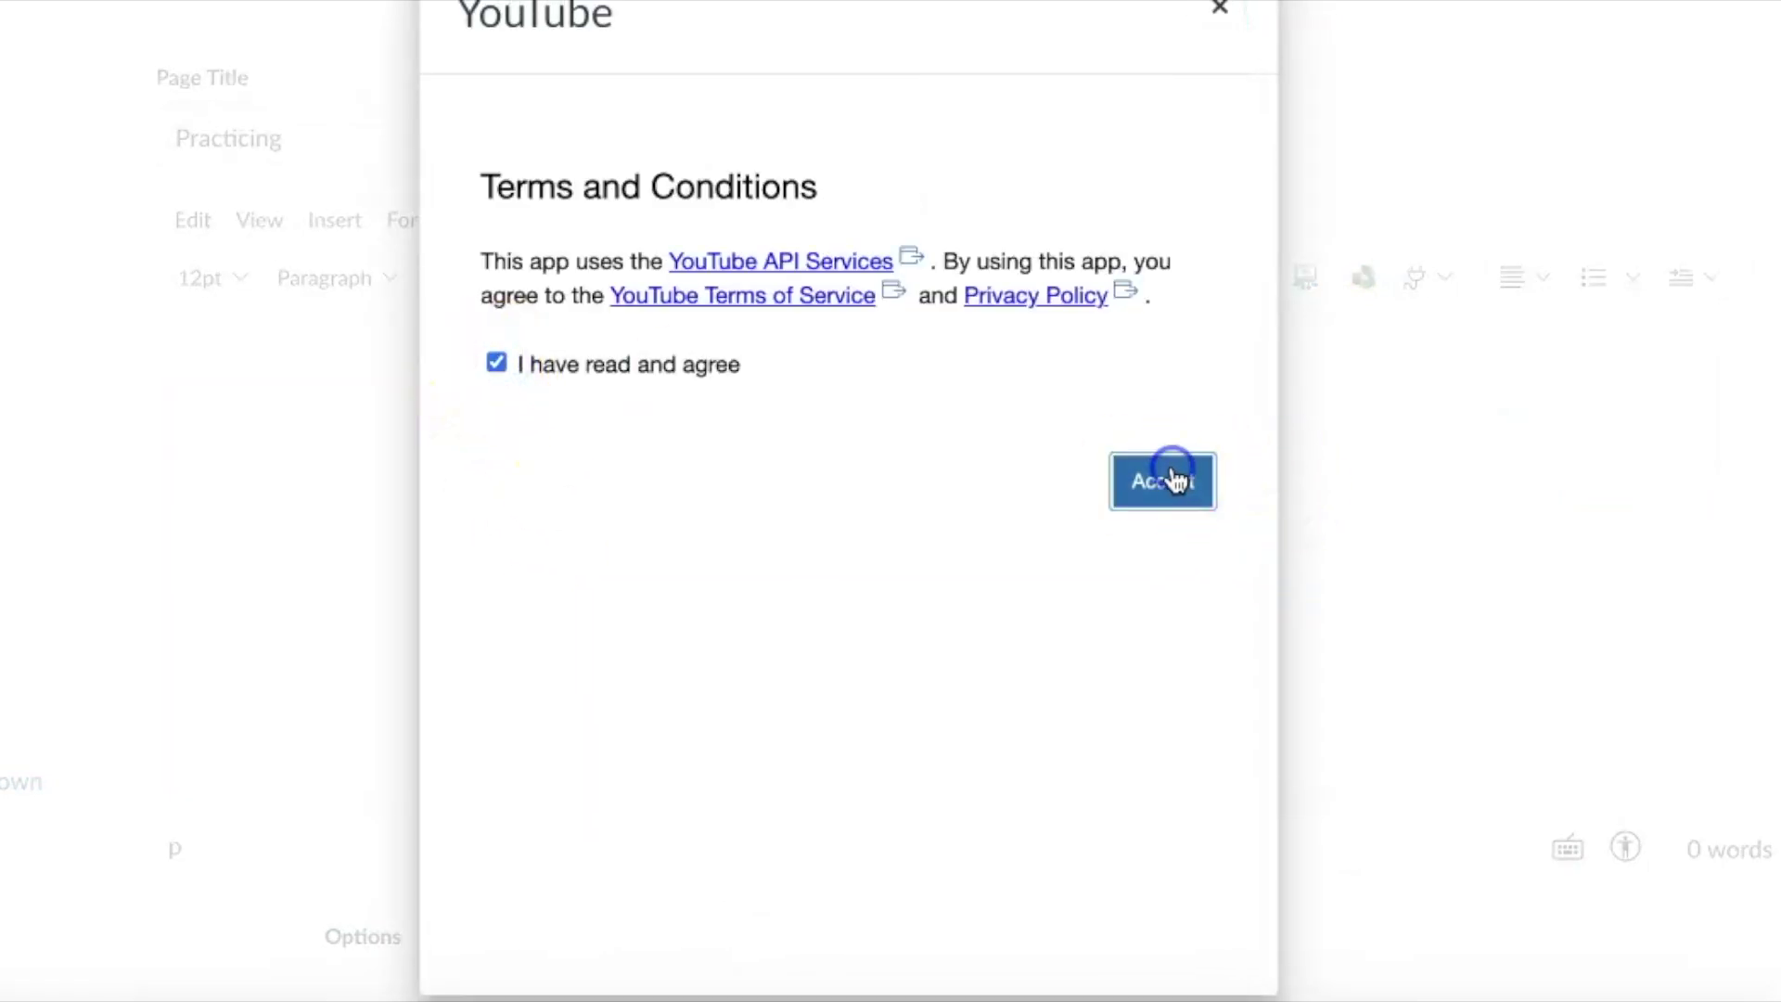
Search the YouTube app for "microbiology"
left_click(970, 123)
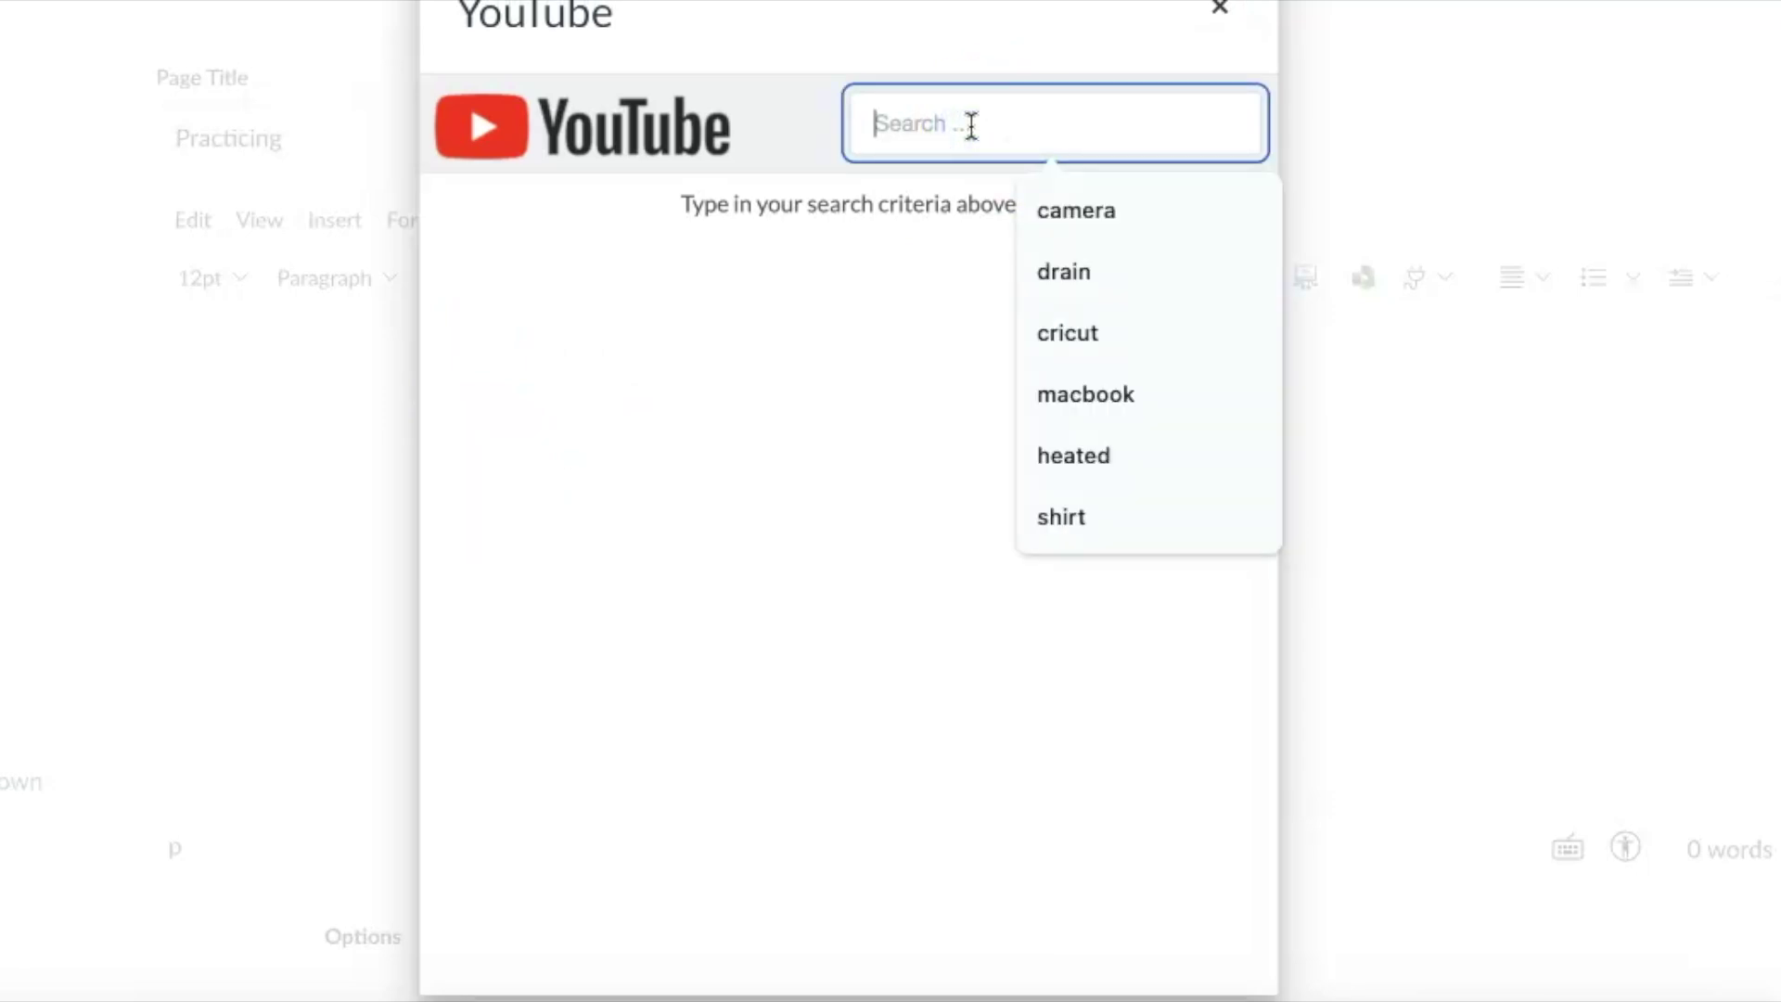
type("m")
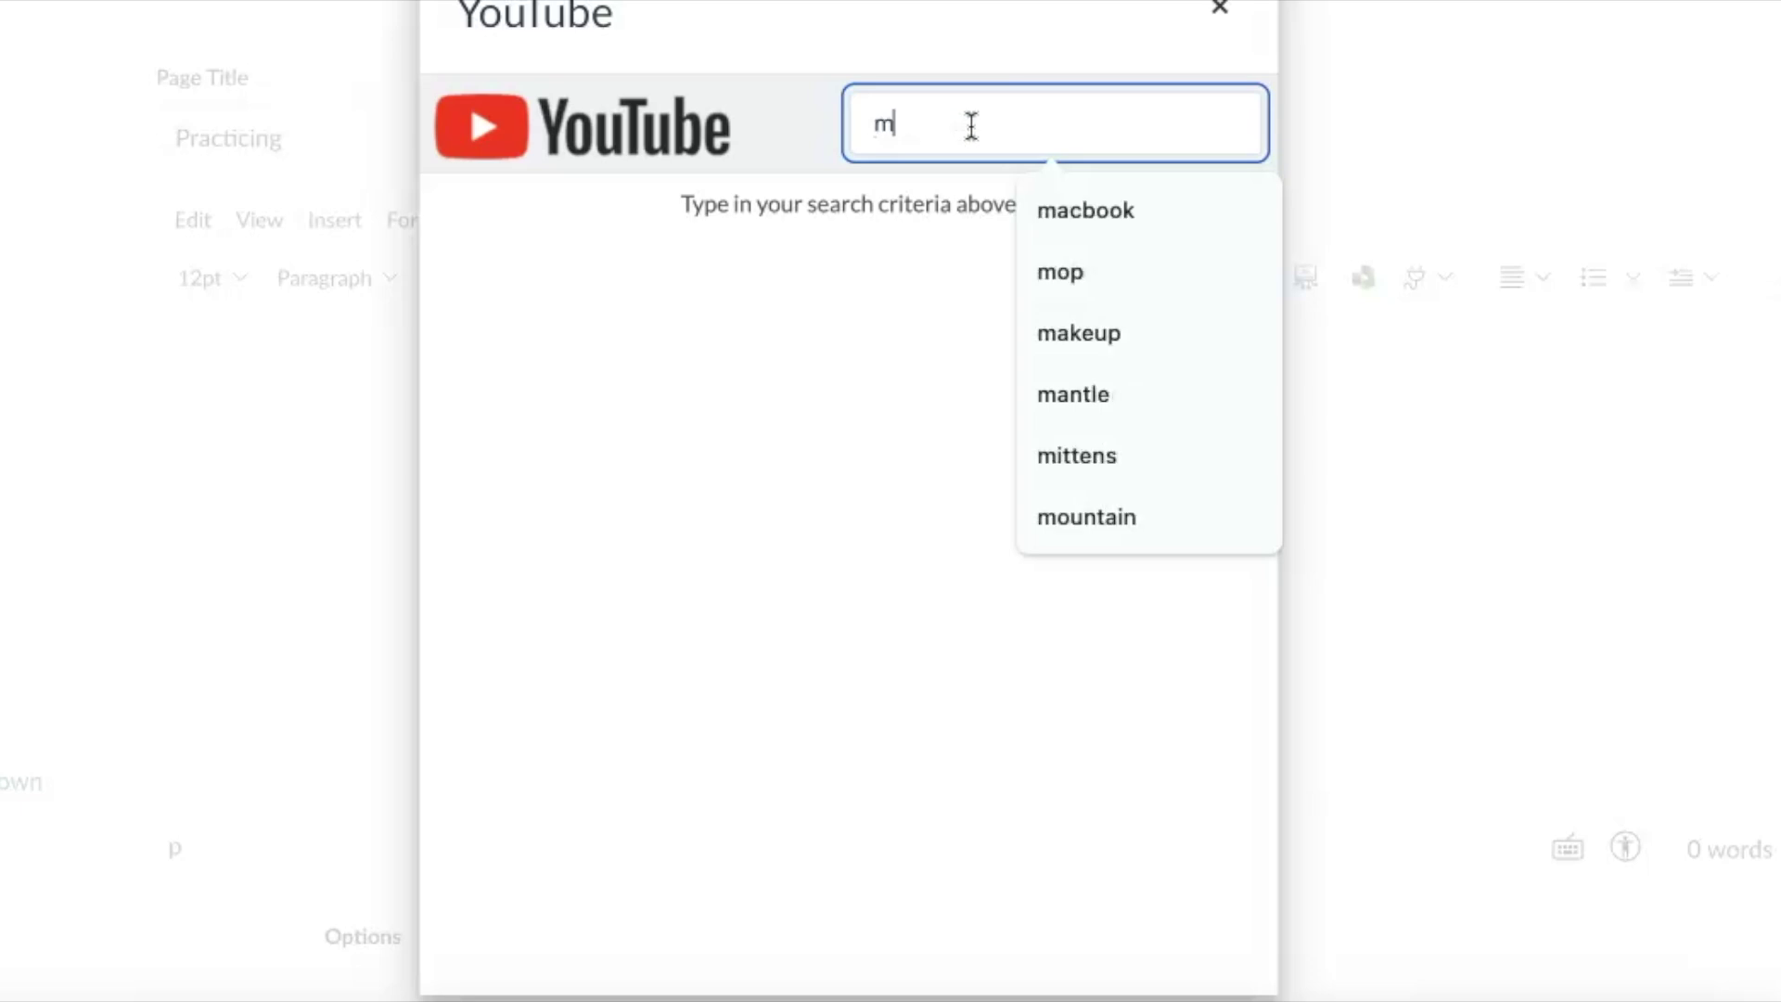
type("icrobi")
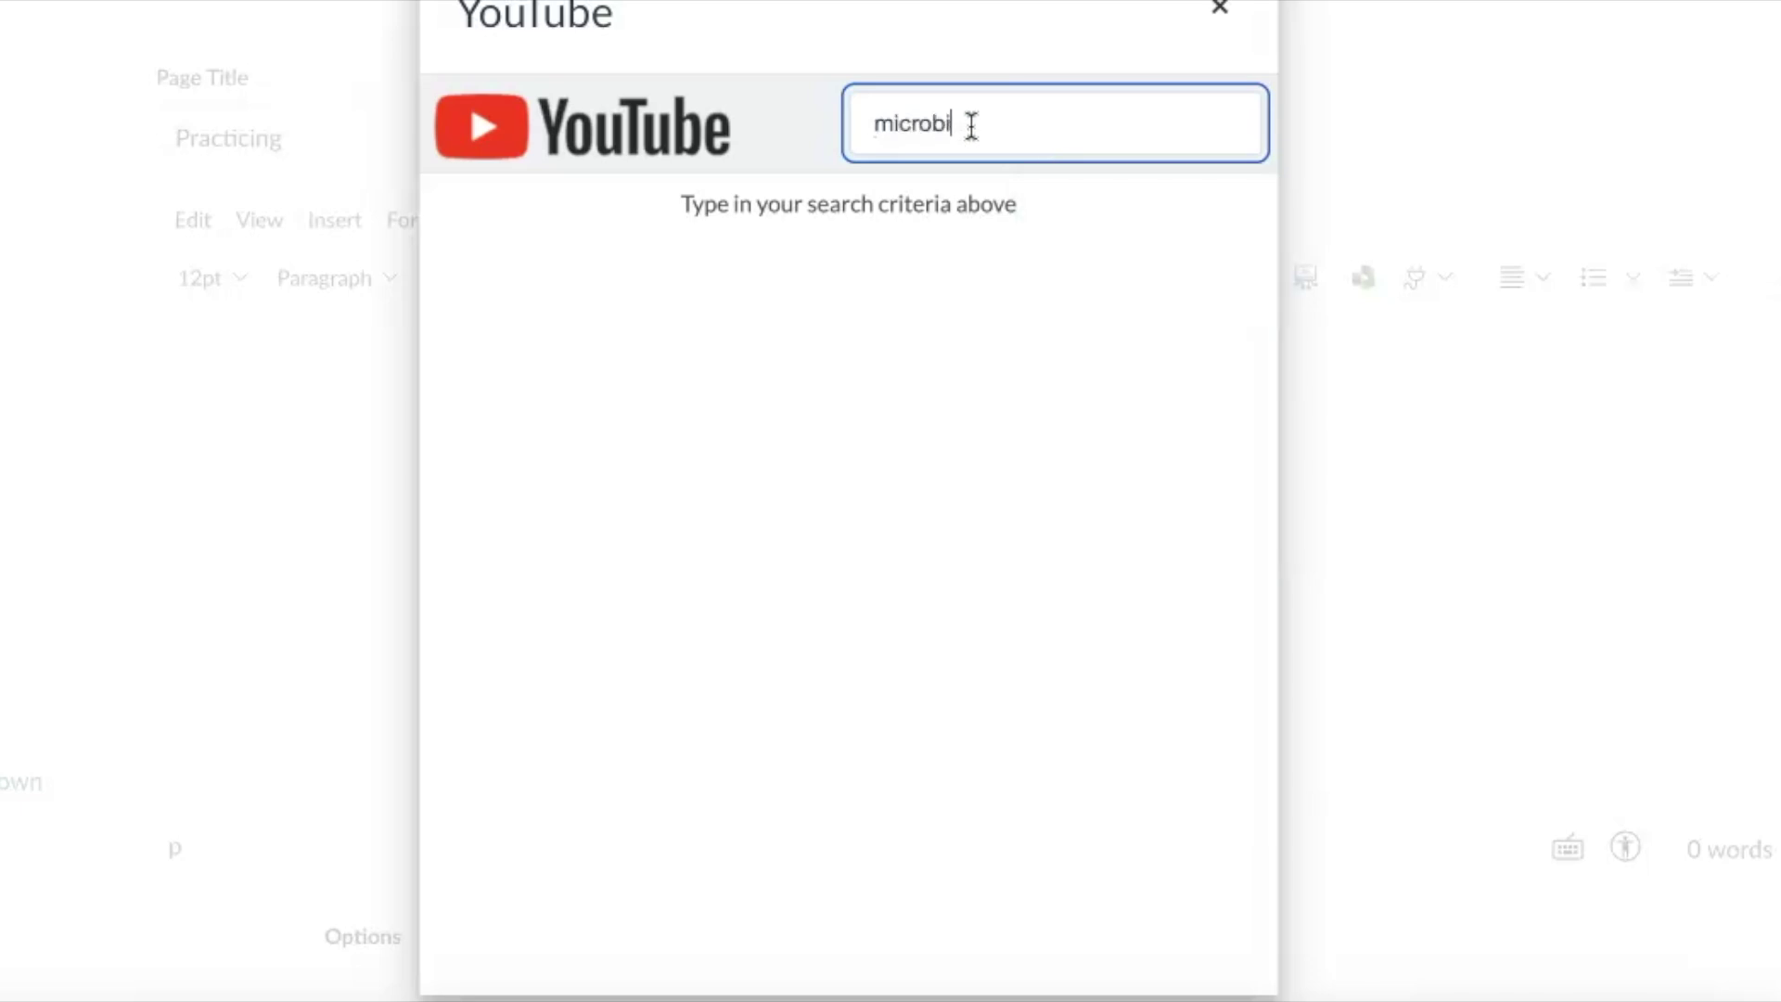
type("ology")
key("Return")
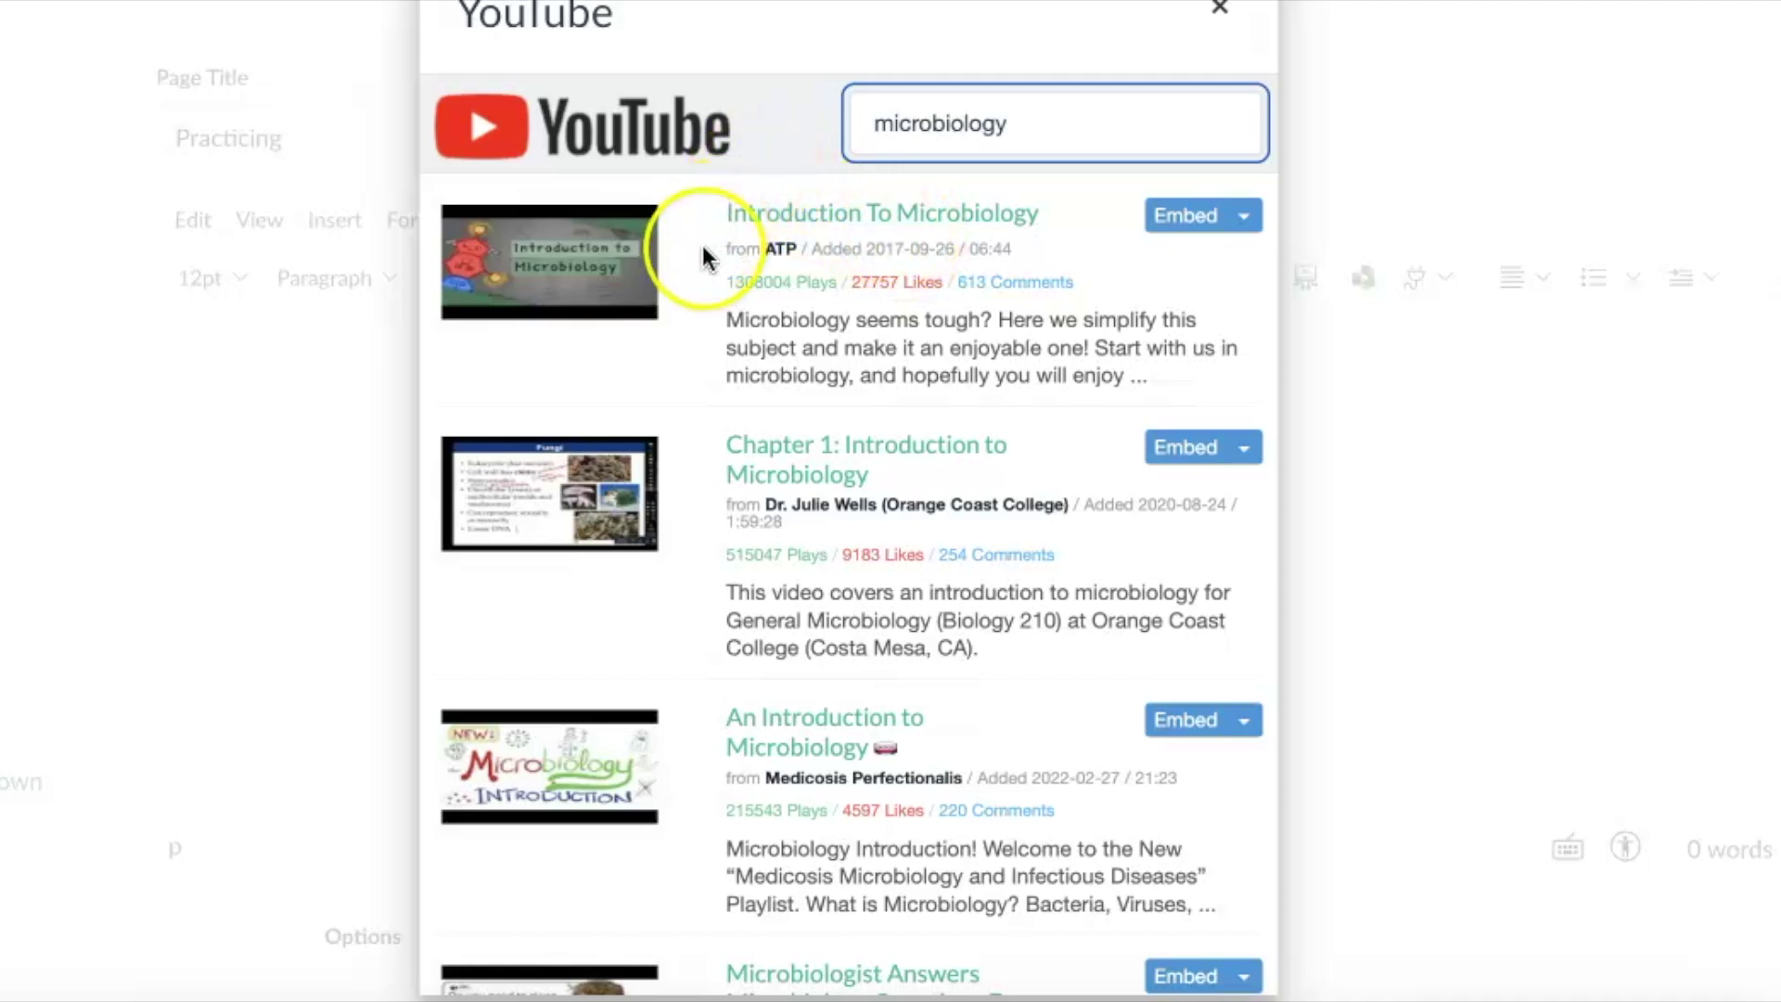
Embed the 06:44 "Introduction To Microbiology" video from the results and place the cursor below it on the page
scroll(713, 636, "down", 1)
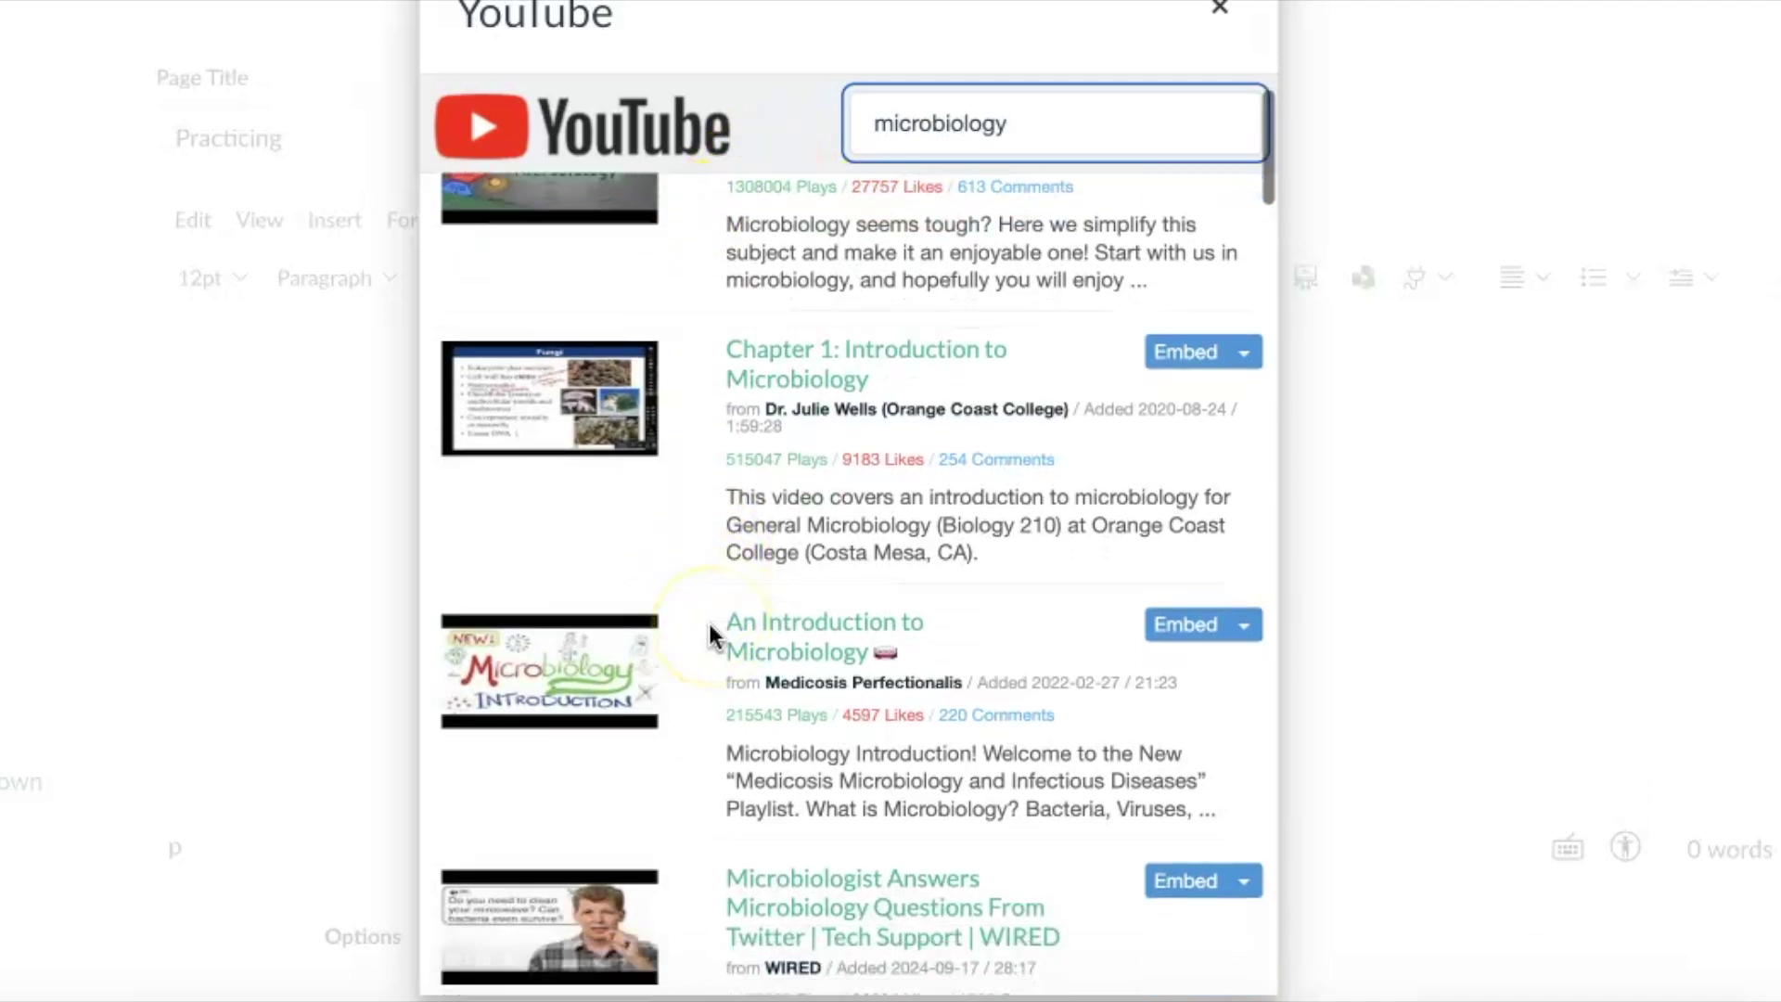
scroll(711, 636, "down", 5)
scroll(709, 623, "down", 2)
scroll(709, 623, "up", 7)
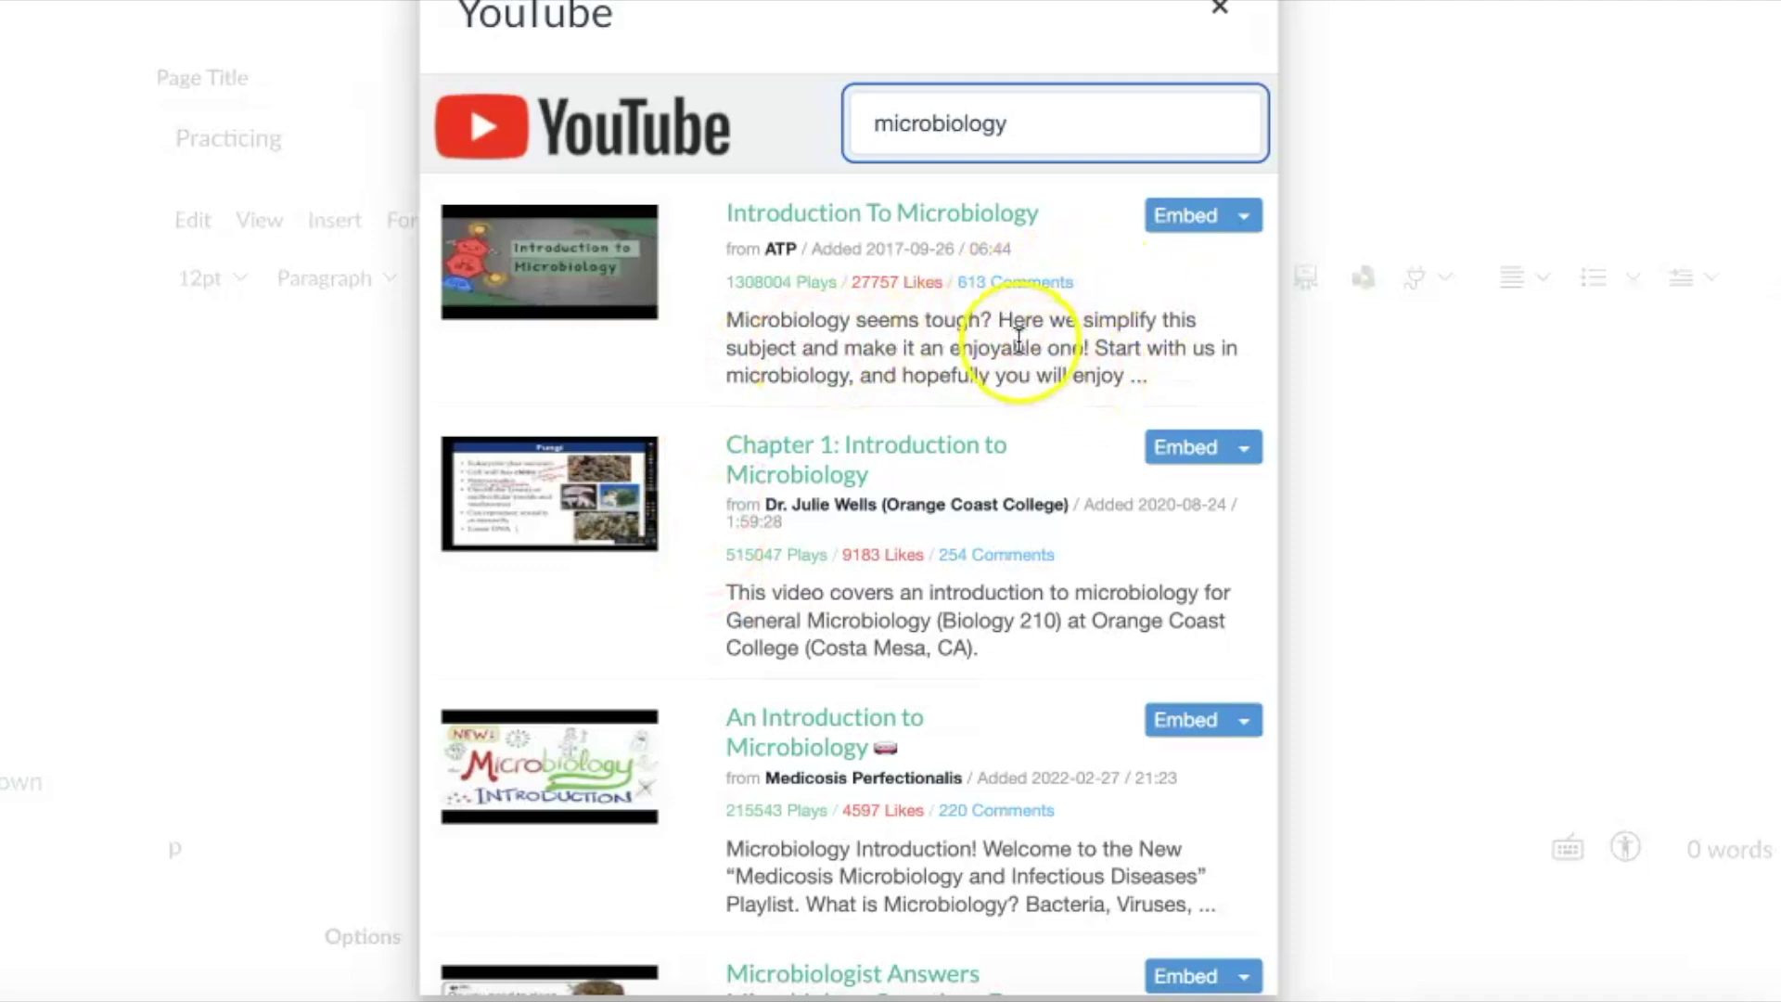
left_click(1171, 219)
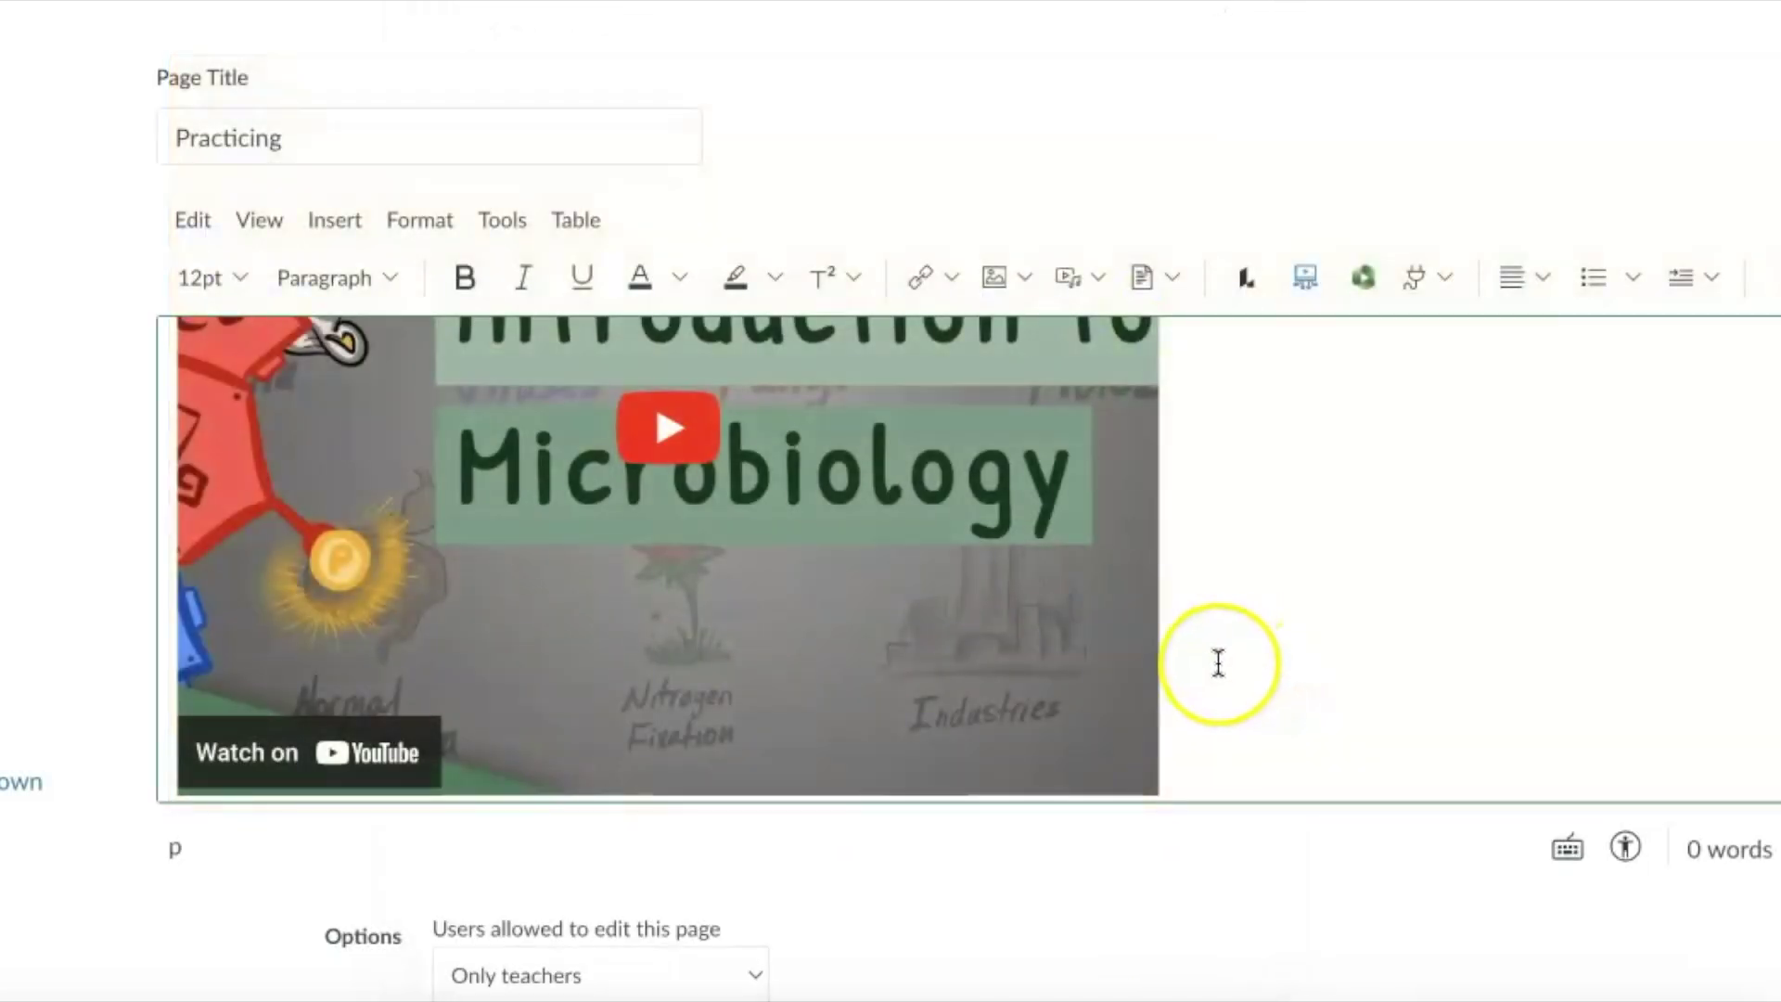
scroll(1218, 659, "down", 2)
scroll(1218, 662, "down", 2)
left_click(1218, 609)
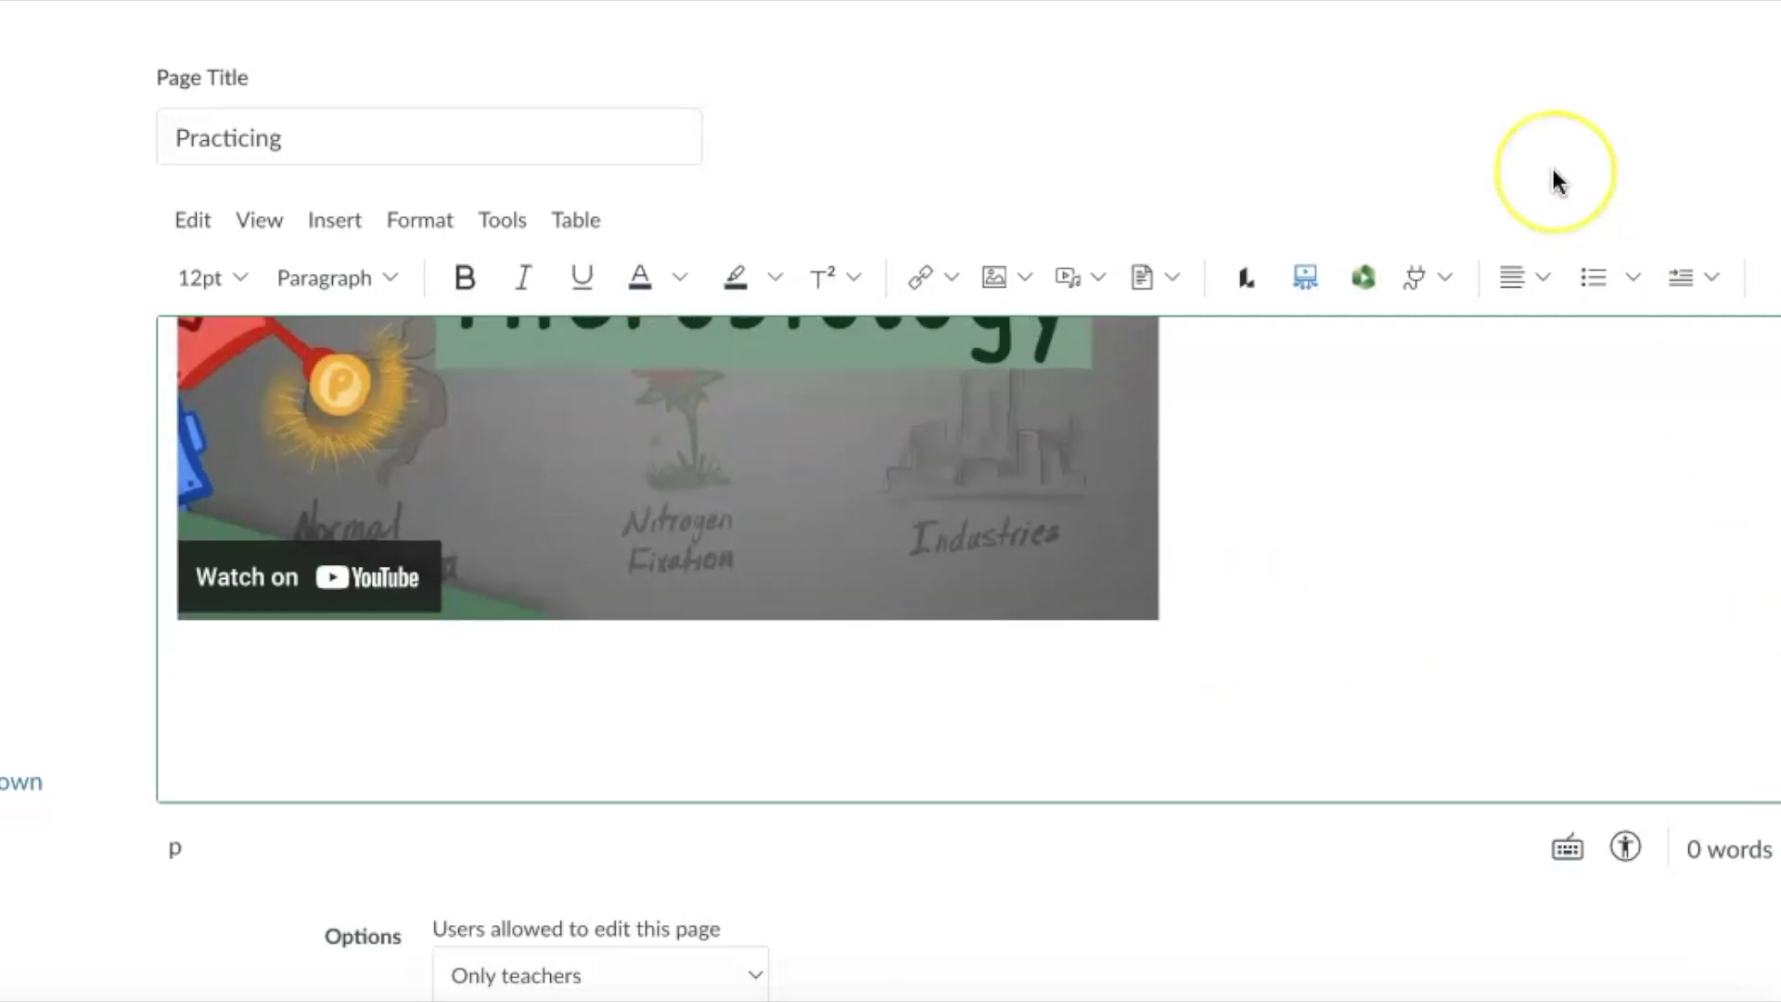
Switch to the YouTube website and open the "Bacterial Structure and Functions" video
key("ctrl+Tab")
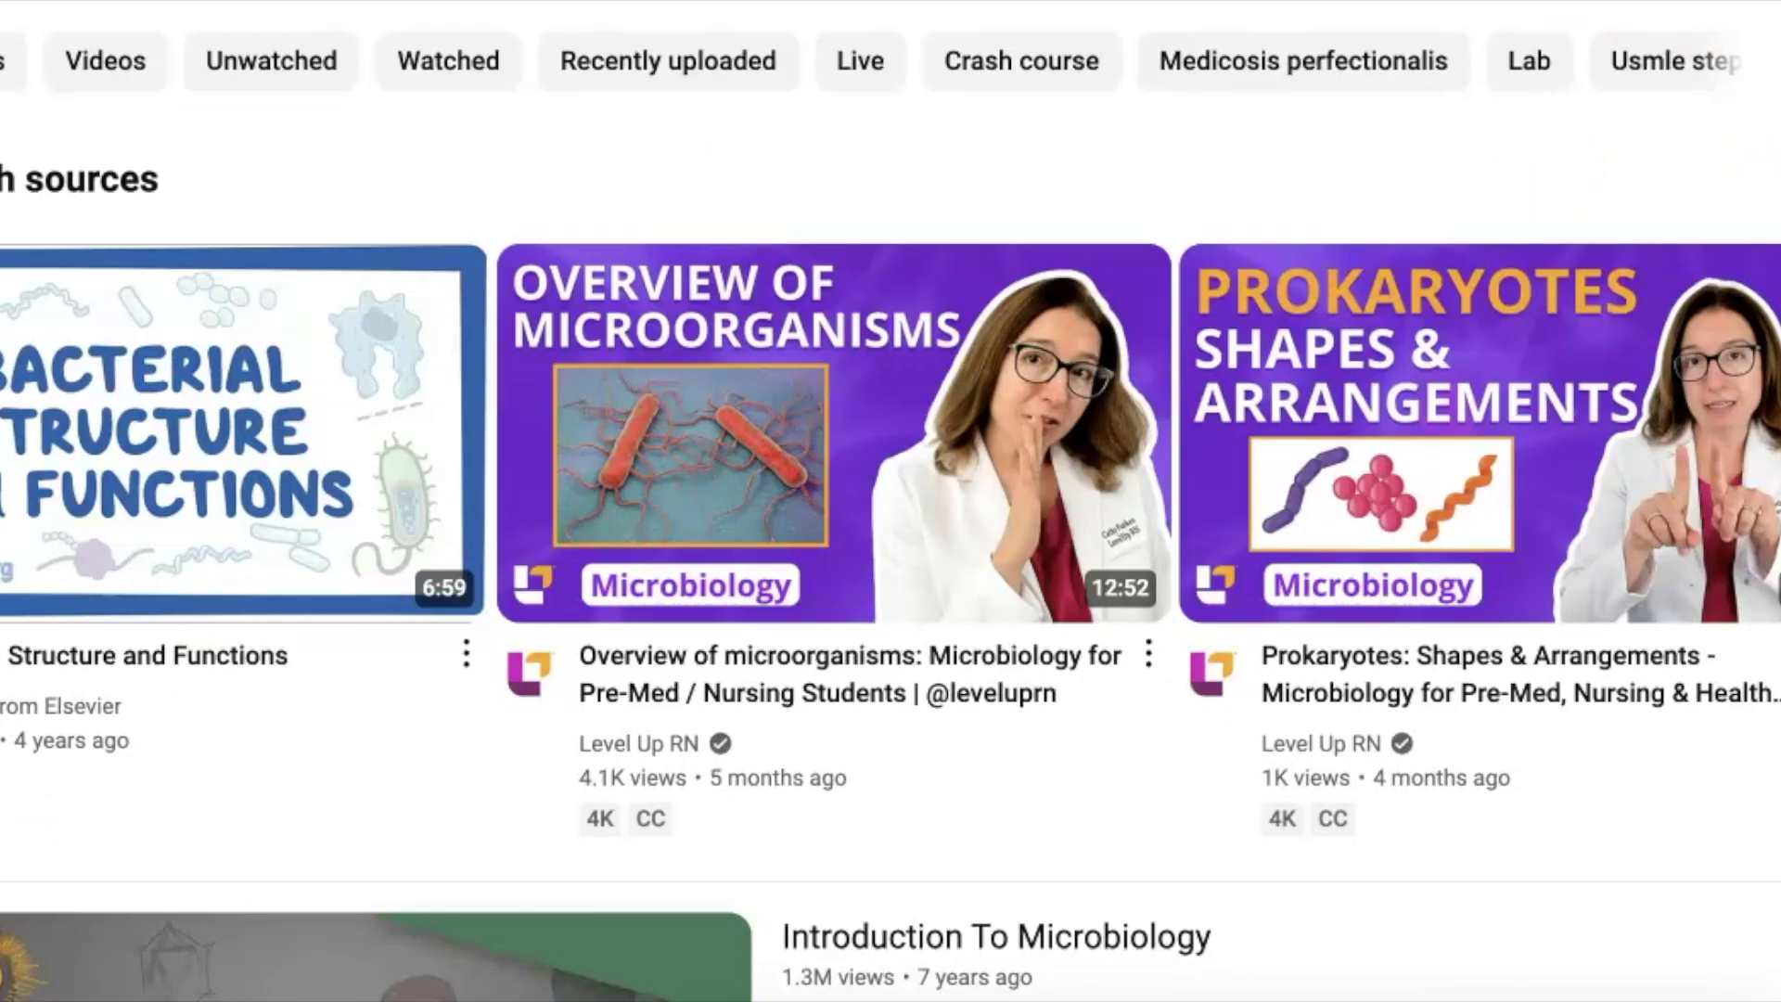
mouse_move(109, 400)
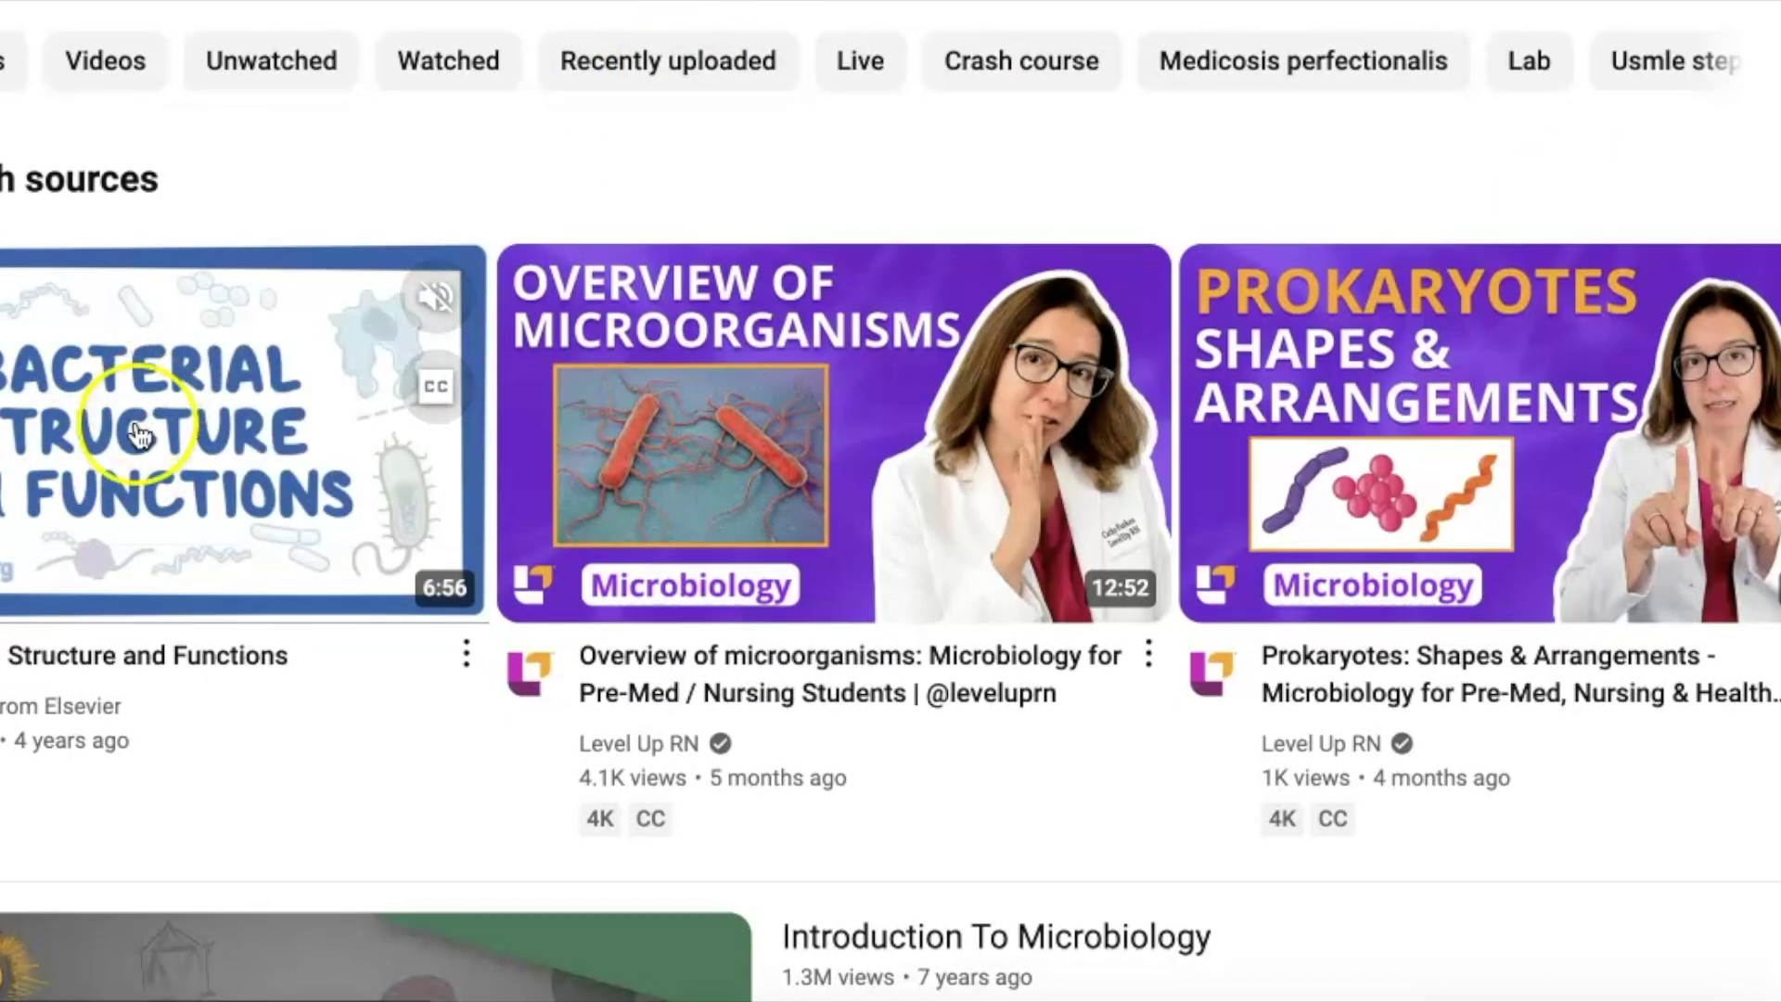
left_click(117, 454)
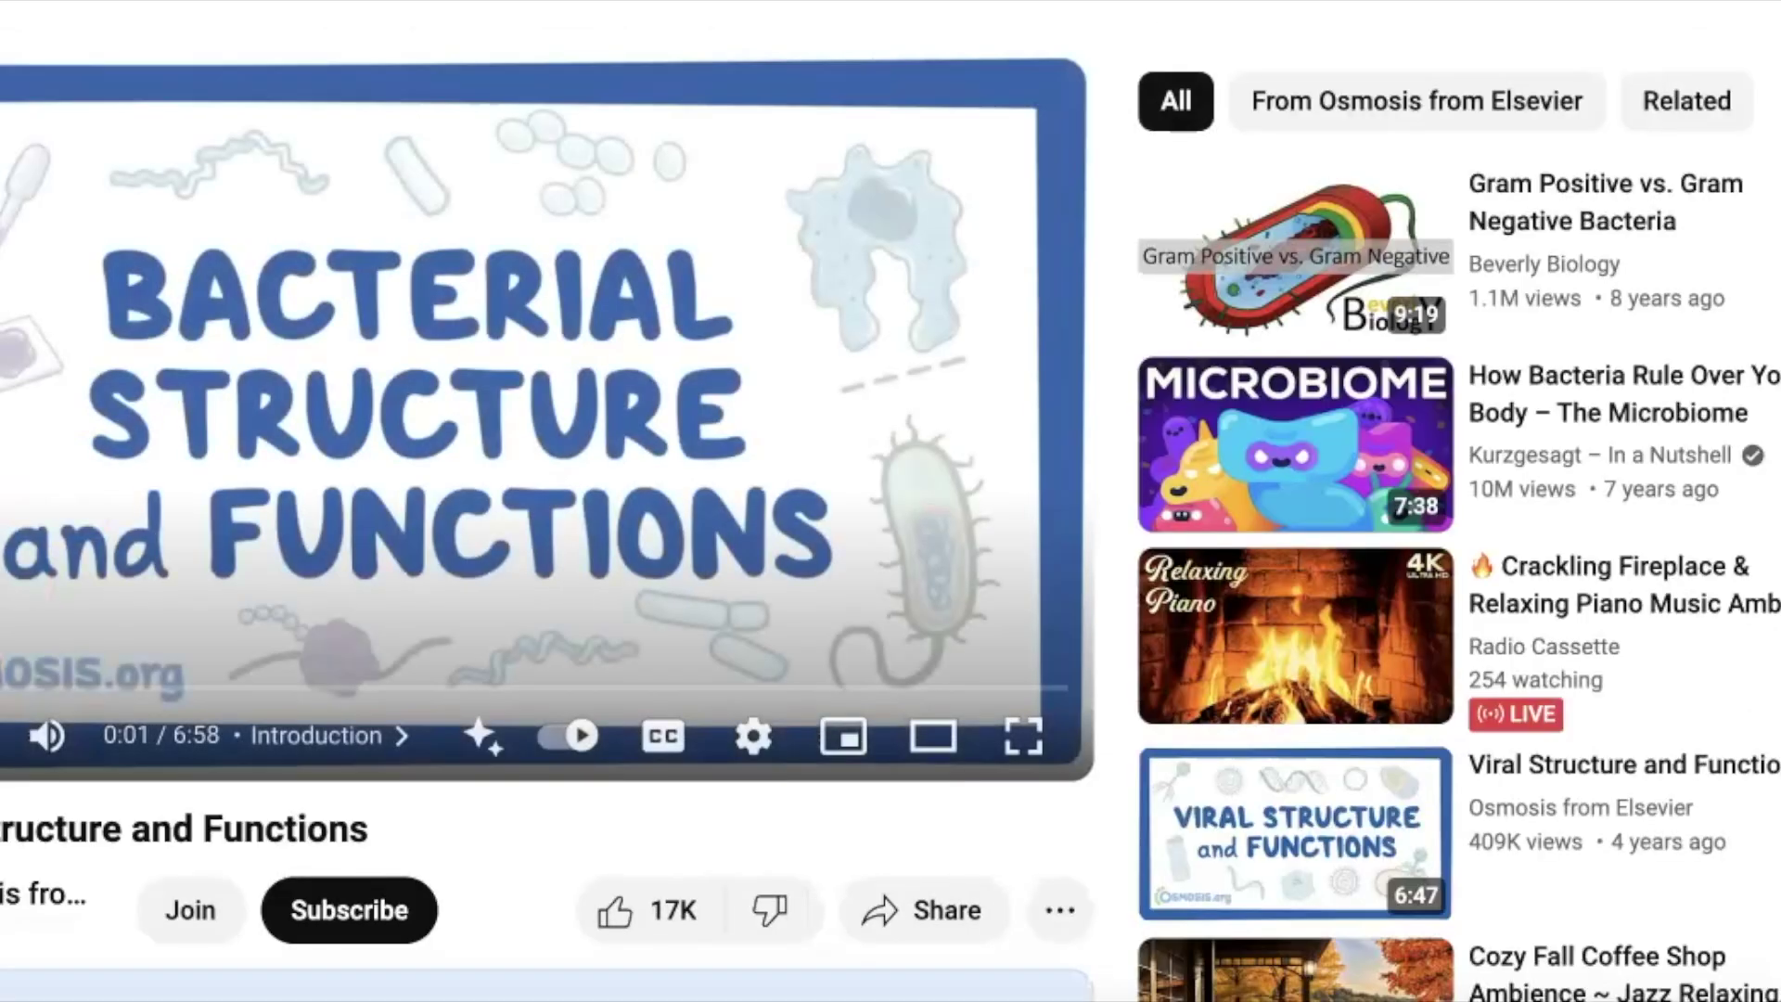
Open the video's sharing options and copy its full iframe embed code
scroll(10, 835, "down", 1)
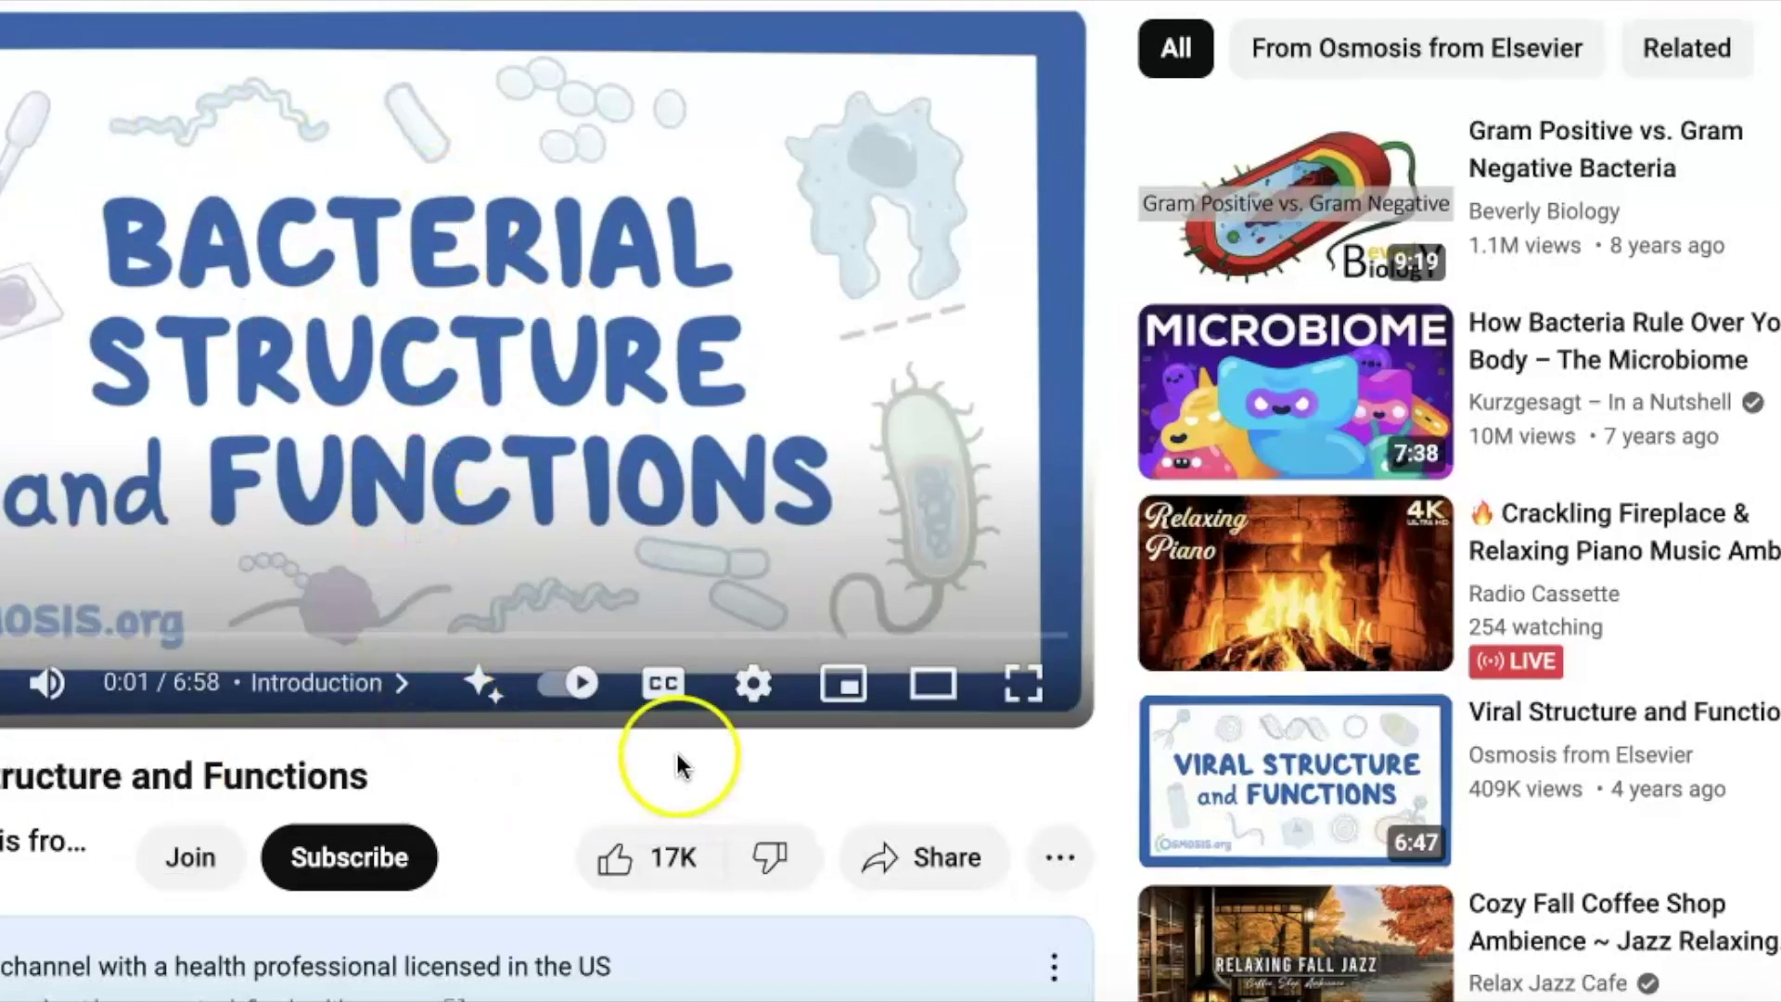
left_click(910, 879)
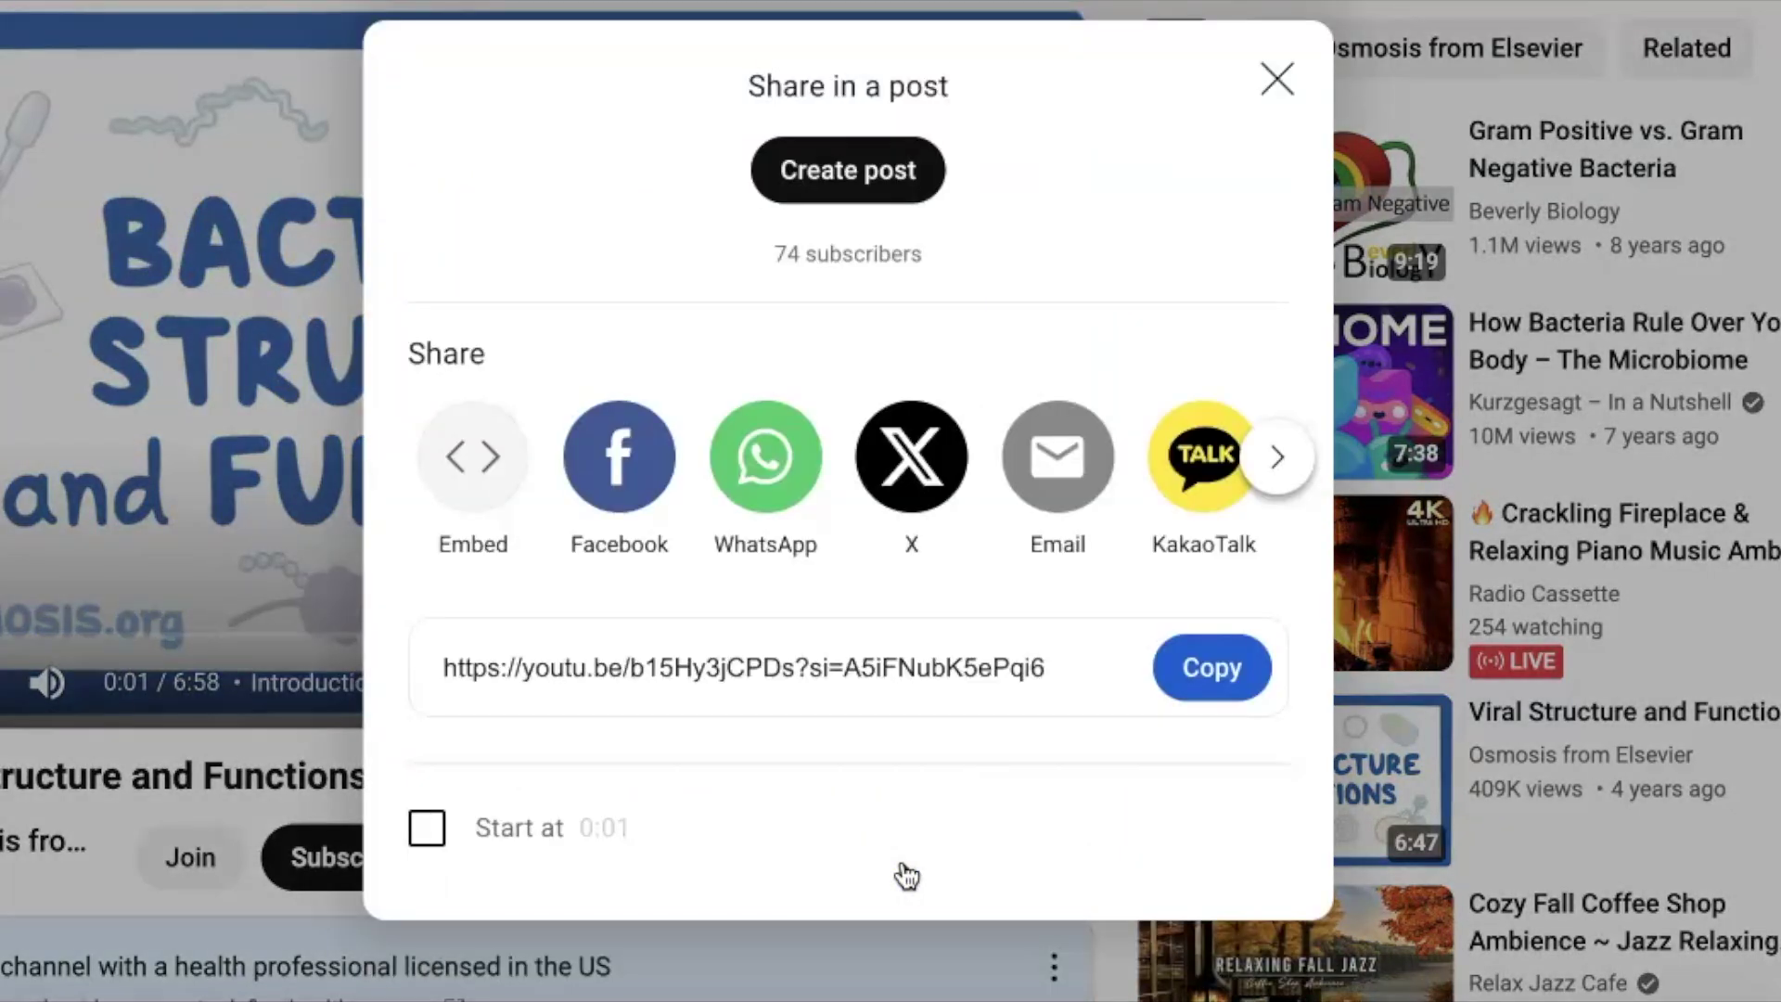
left_click(478, 459)
scroll(1525, 605, "down", 2)
scroll(1525, 605, "down", 2)
scroll(1525, 605, "up", 3)
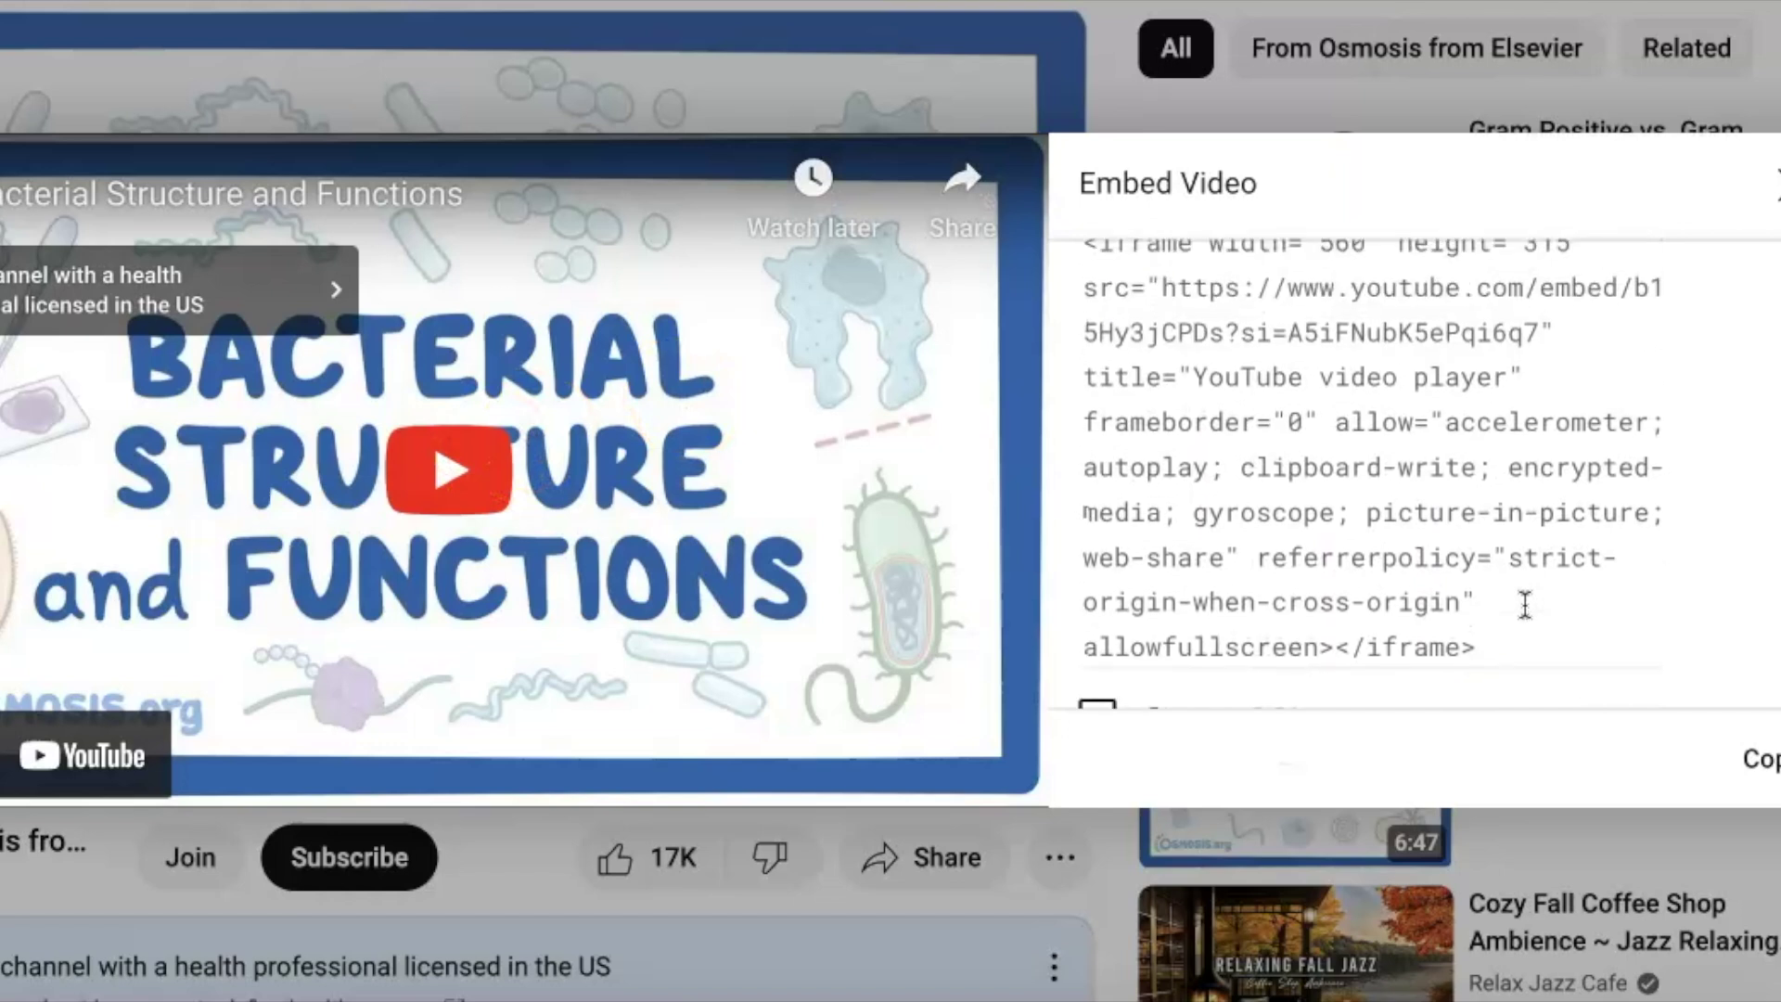
left_click_drag(1479, 646, 1067, 204)
left_click(1763, 759)
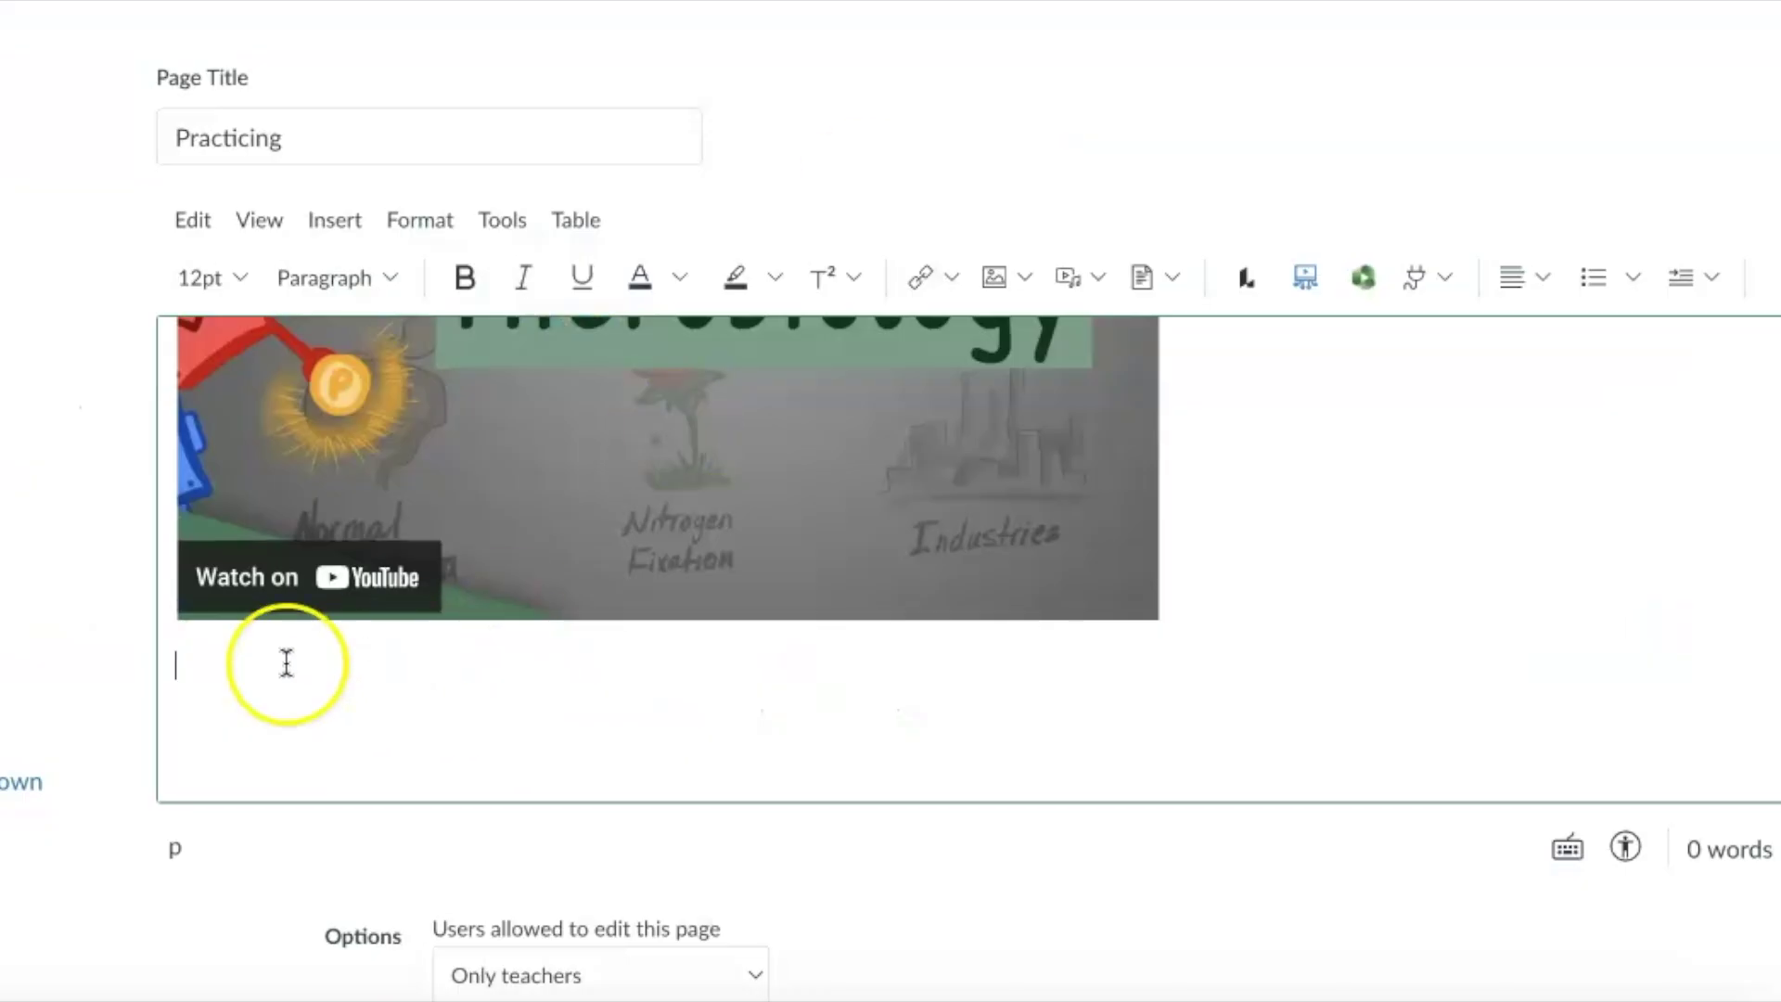
Return to the Canvas page, add the text "Video (8:43)" below the embedded video and start a new line
left_click(185, 670)
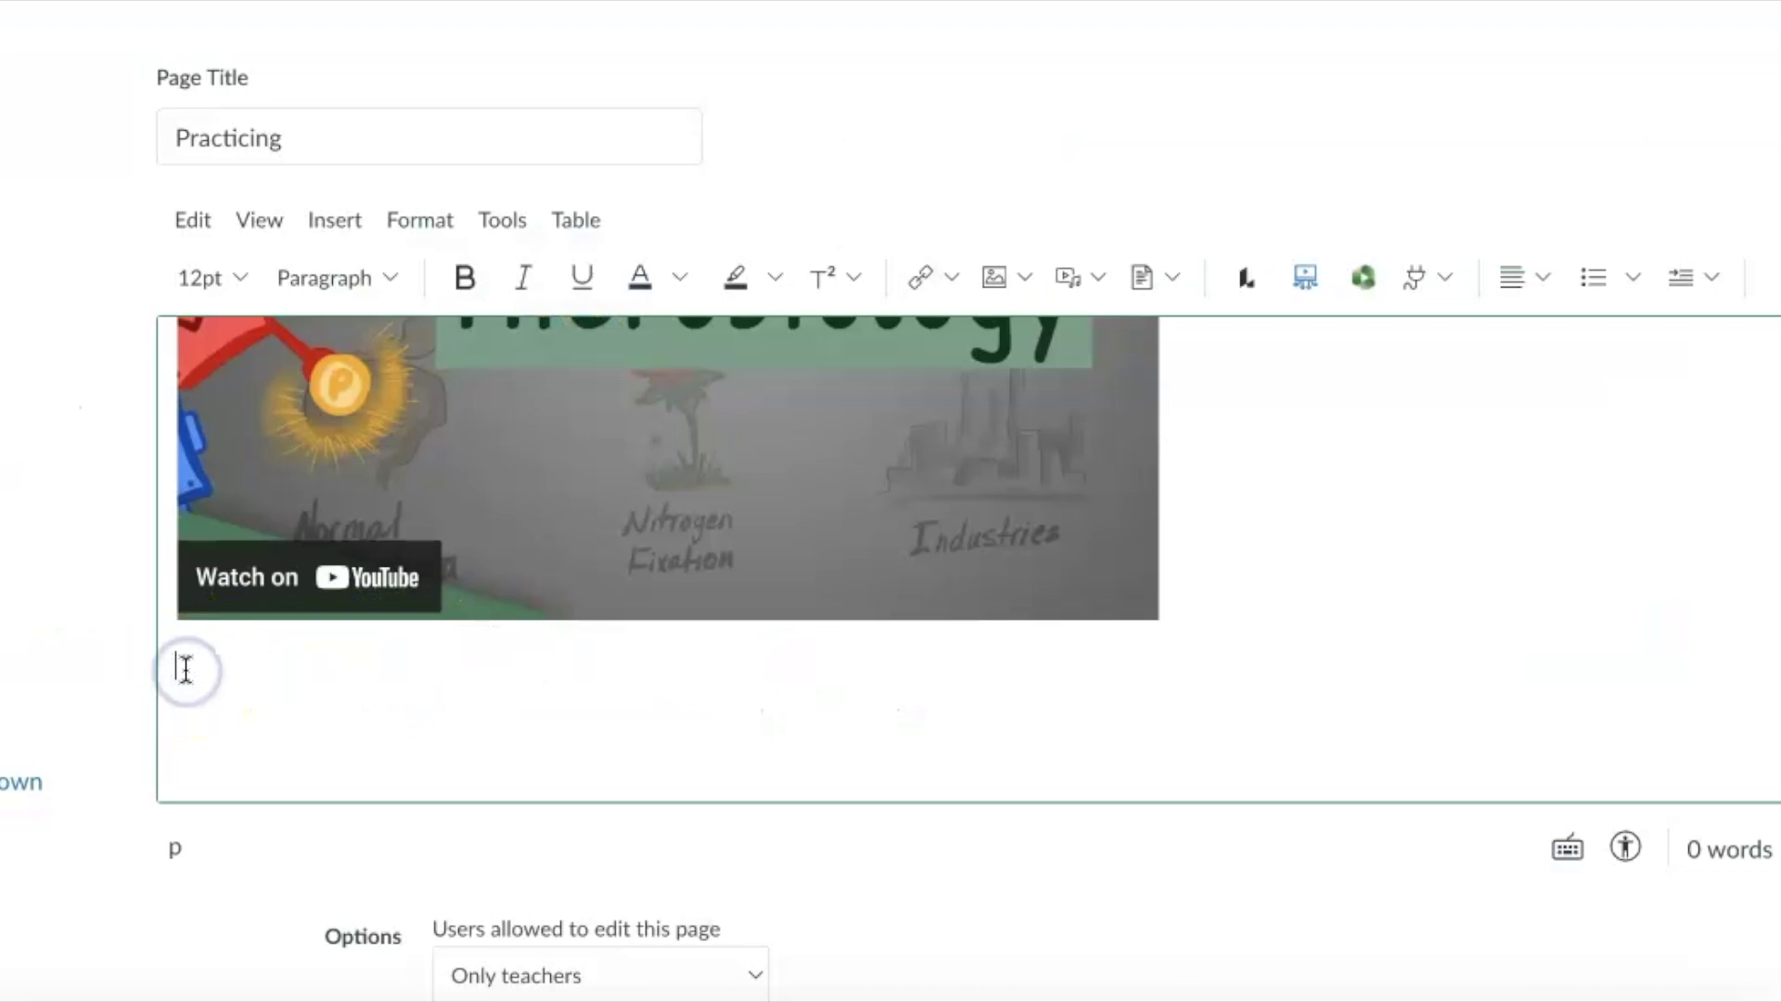
type("V")
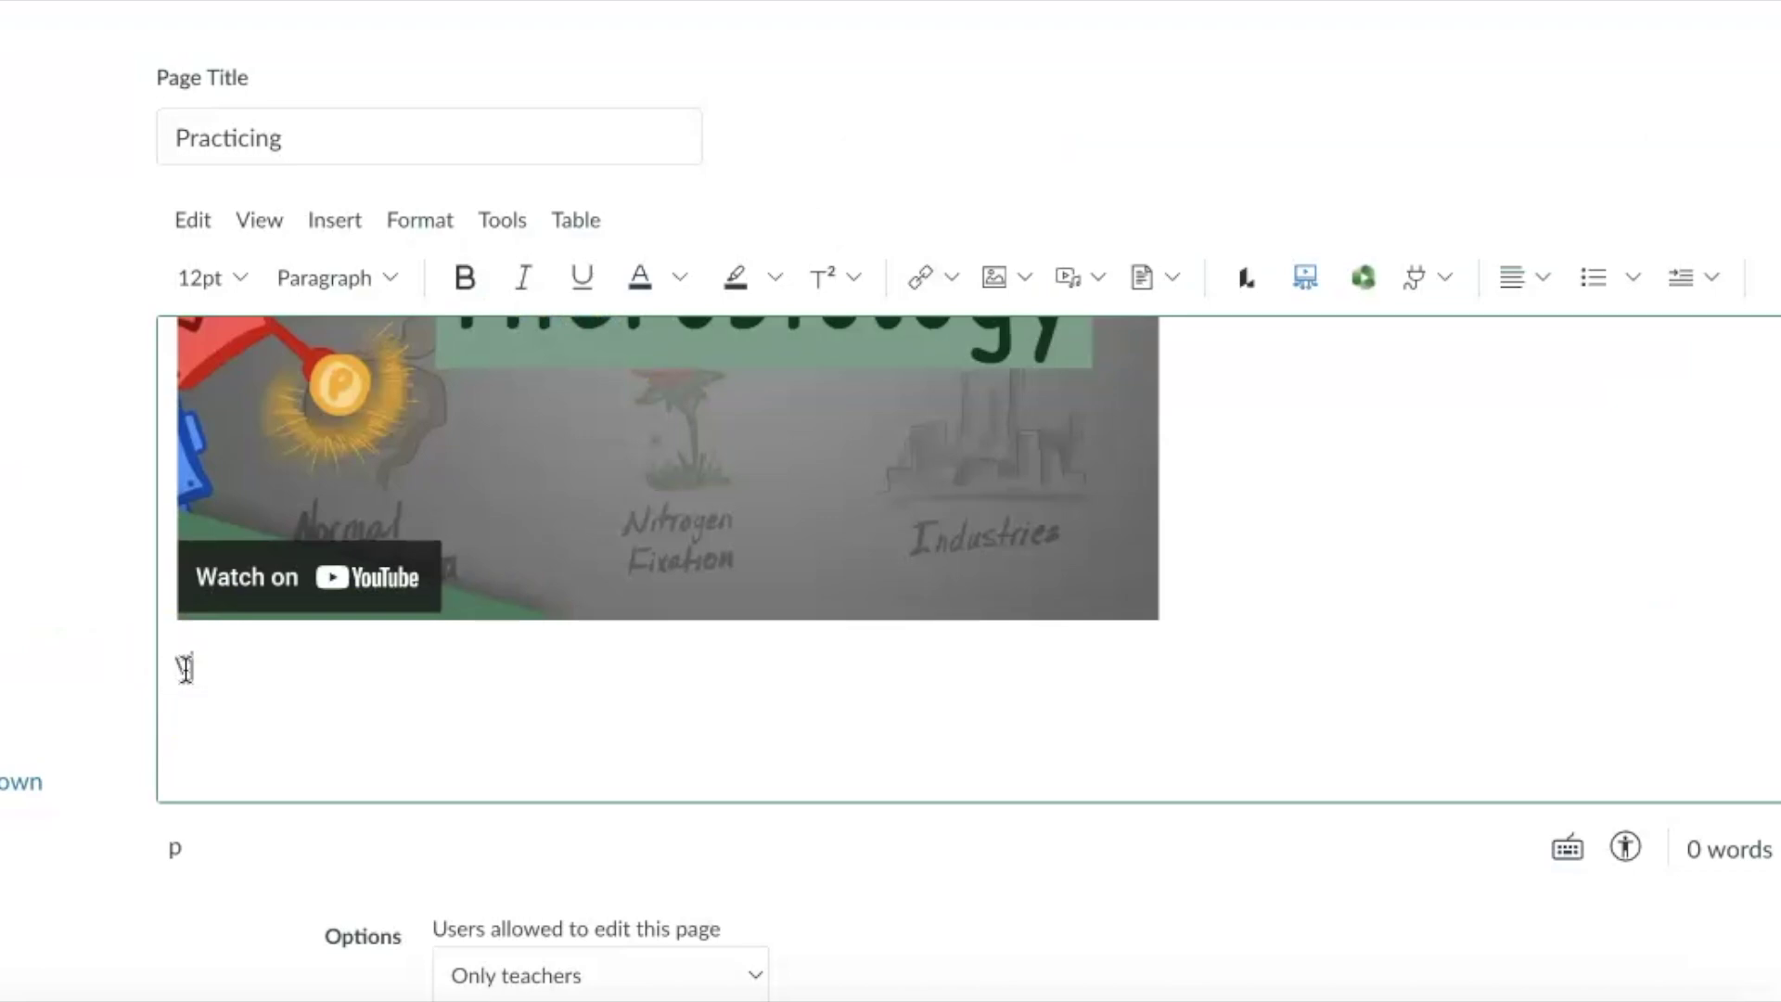
type("ideo (")
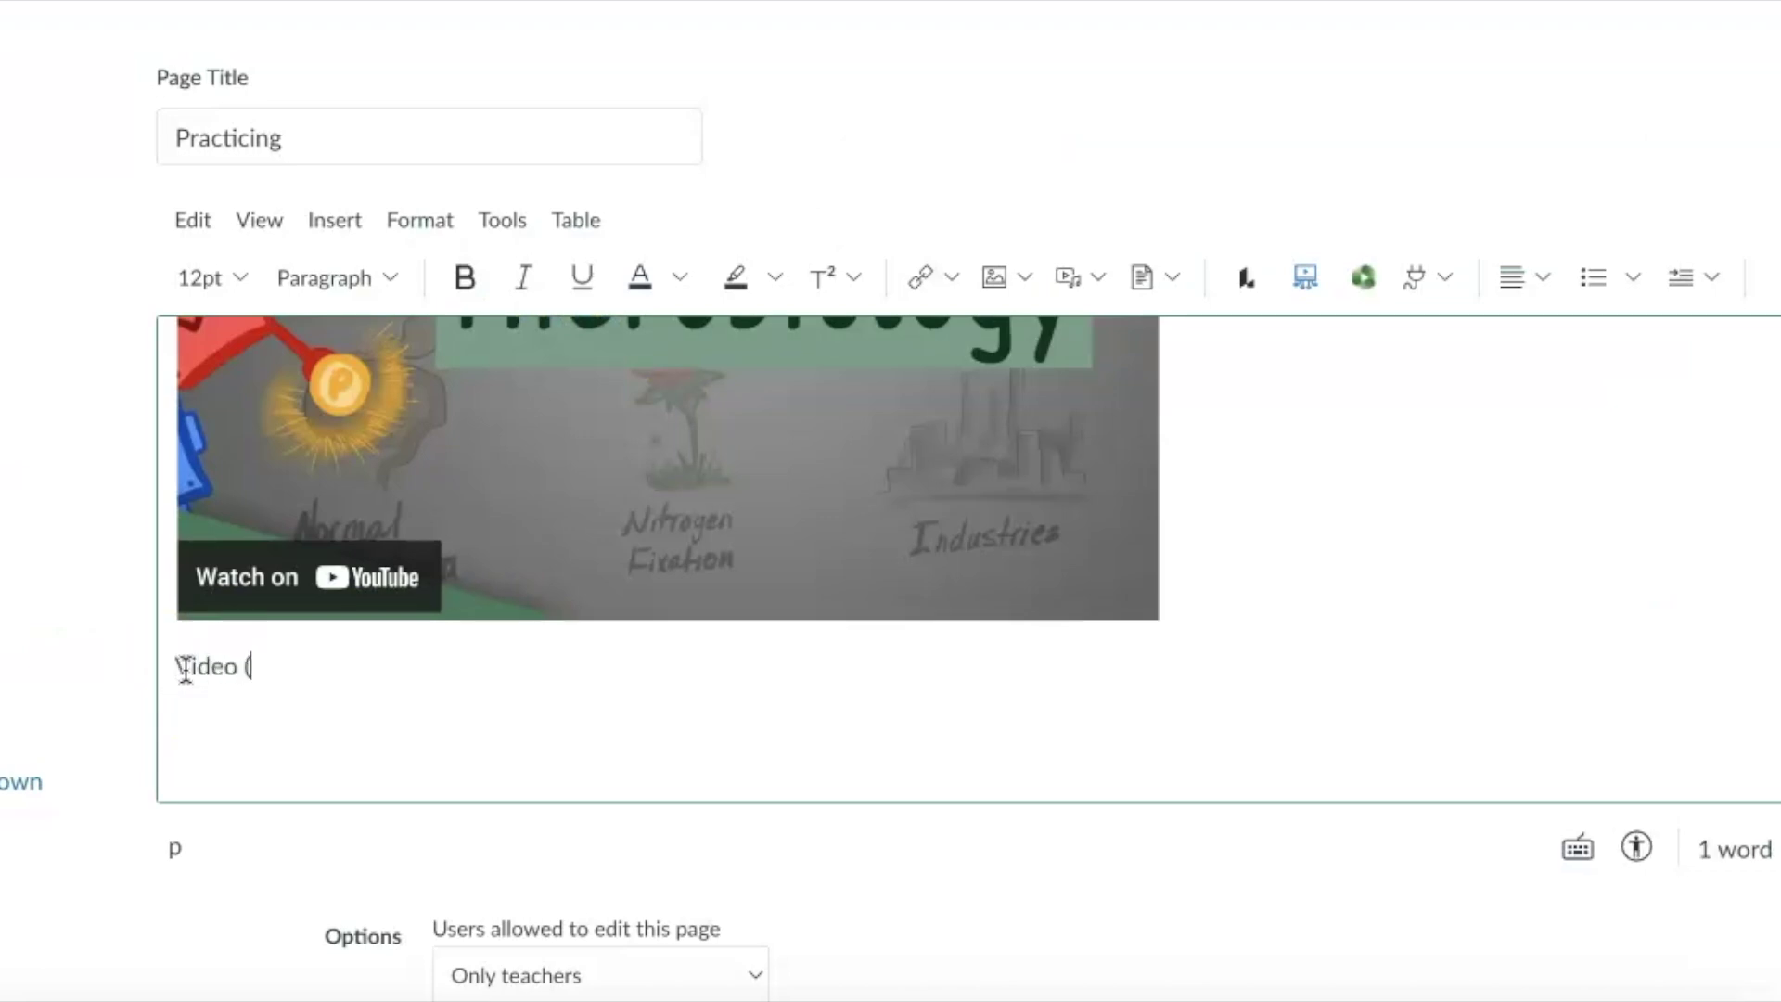
type("8:43)")
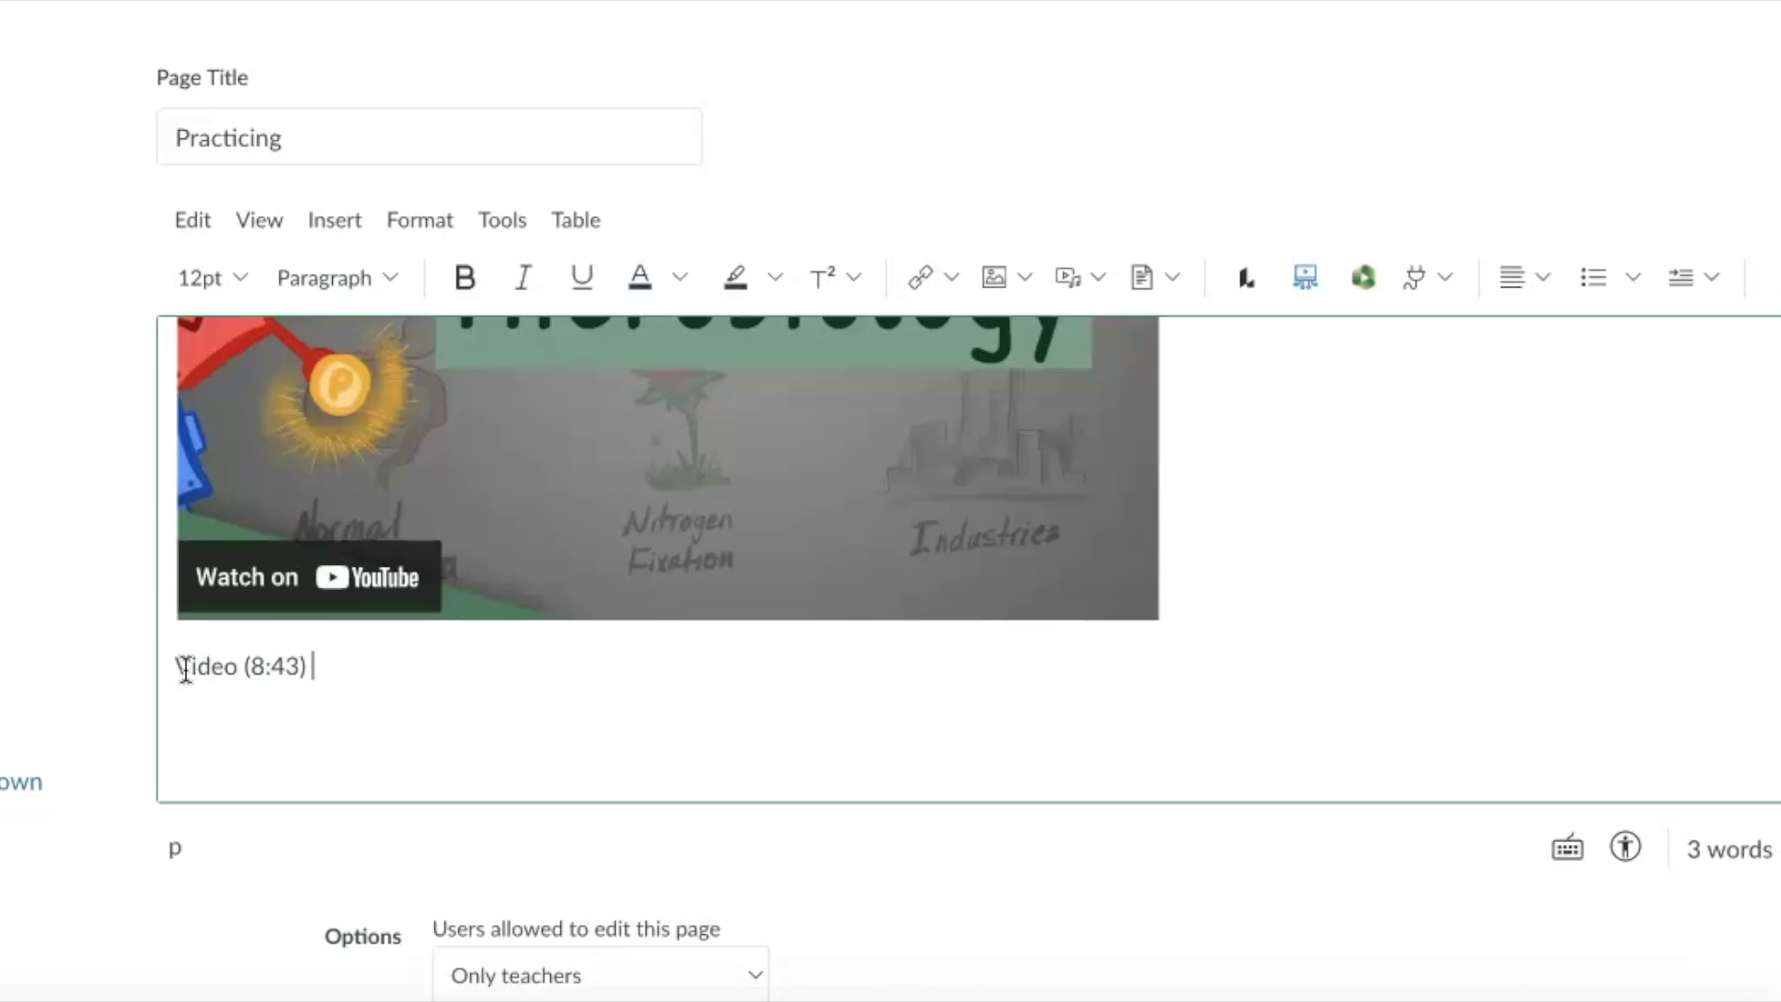
key("Return")
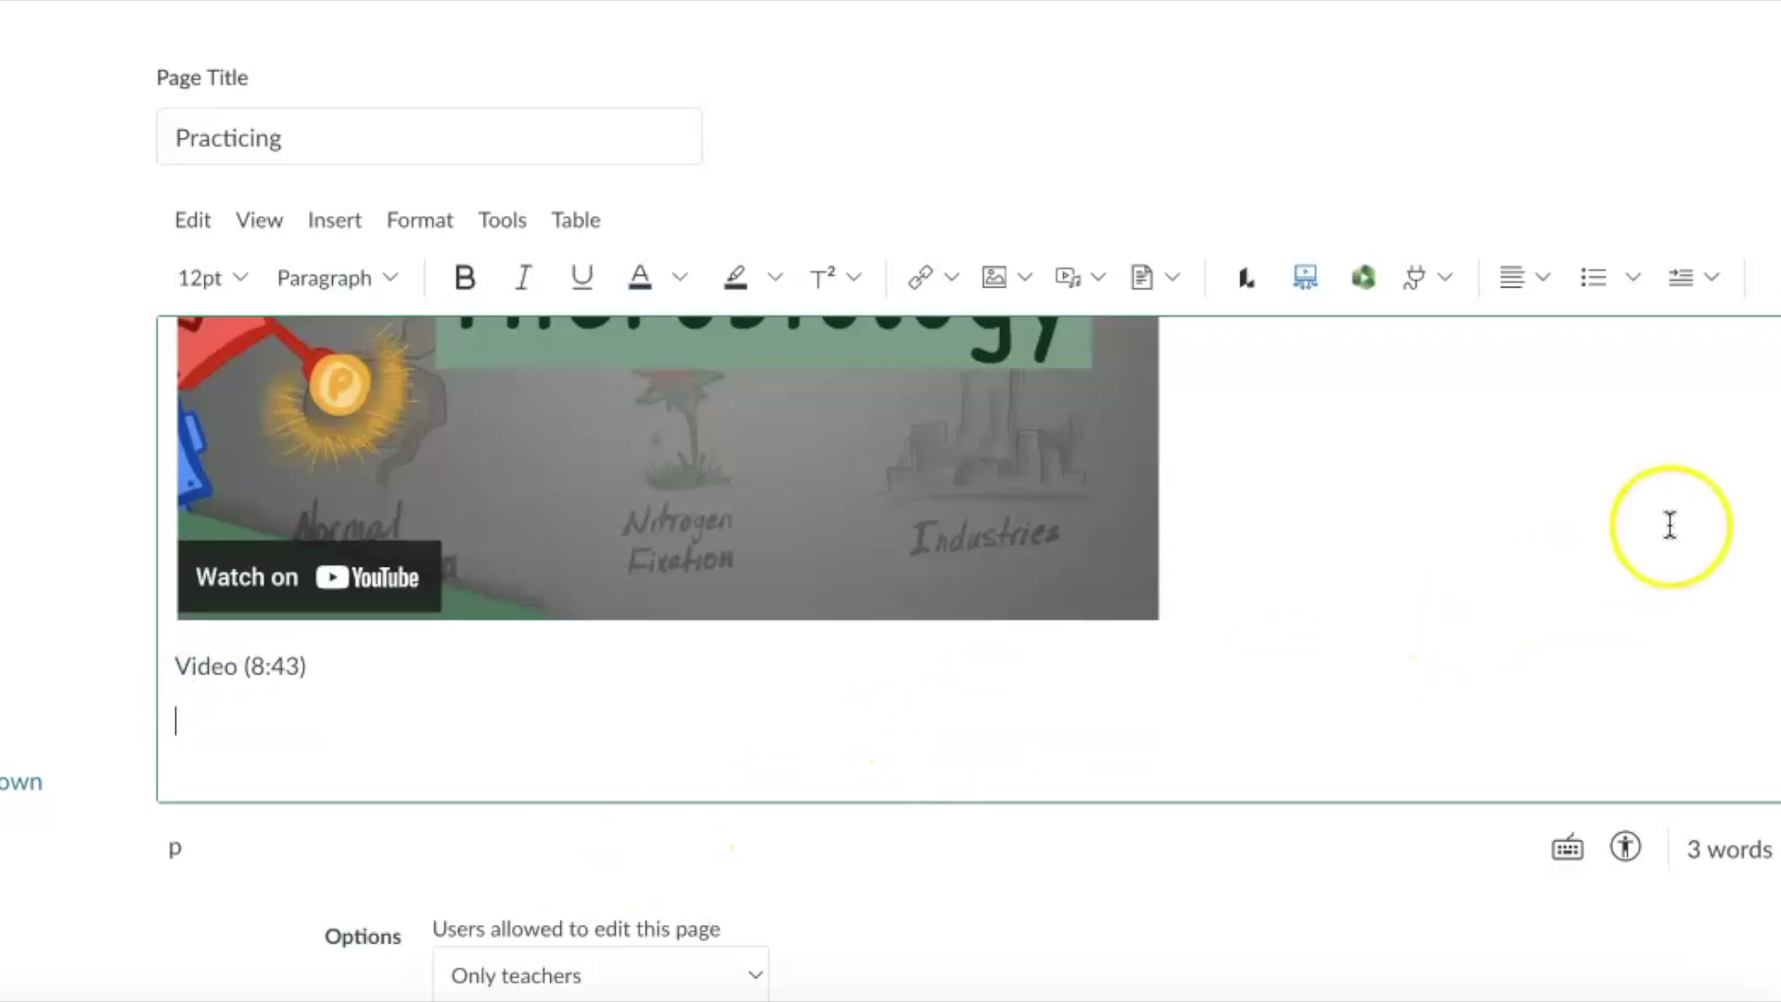
Embed the "Bacterial Structure and Functions" video below the "Video (8:43)" line using the copied iframe code, and check it on the page
left_click(1767, 280)
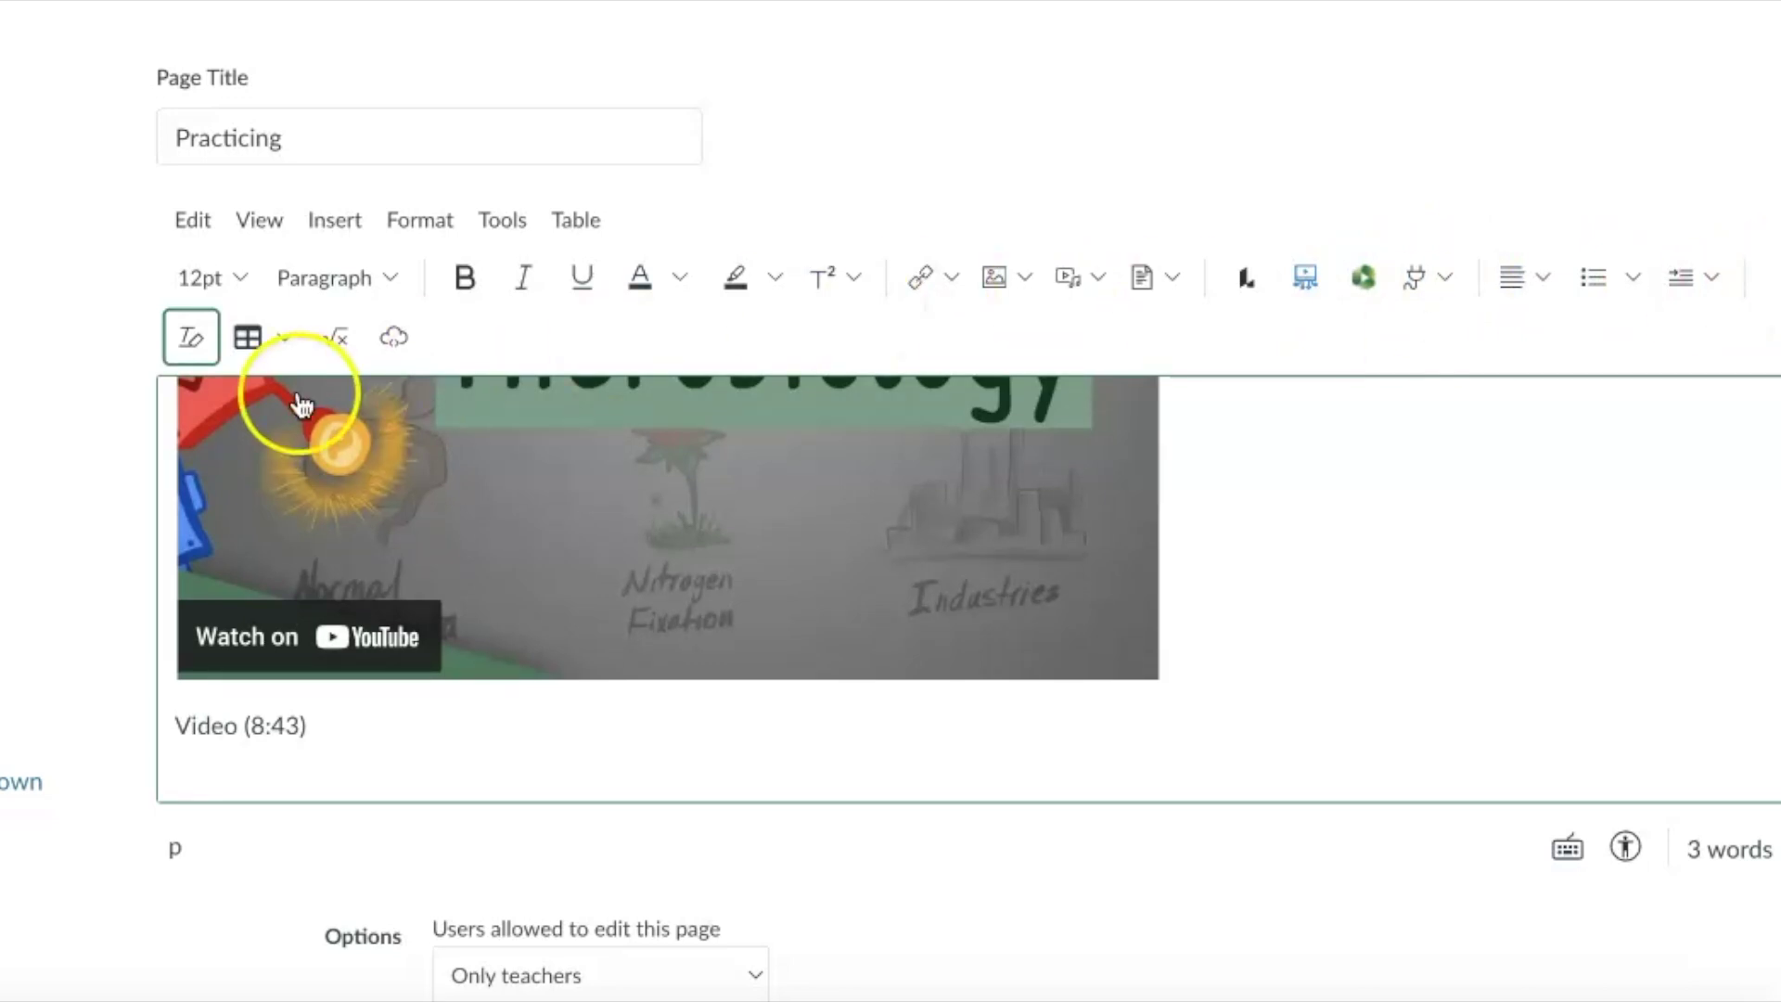
left_click(392, 340)
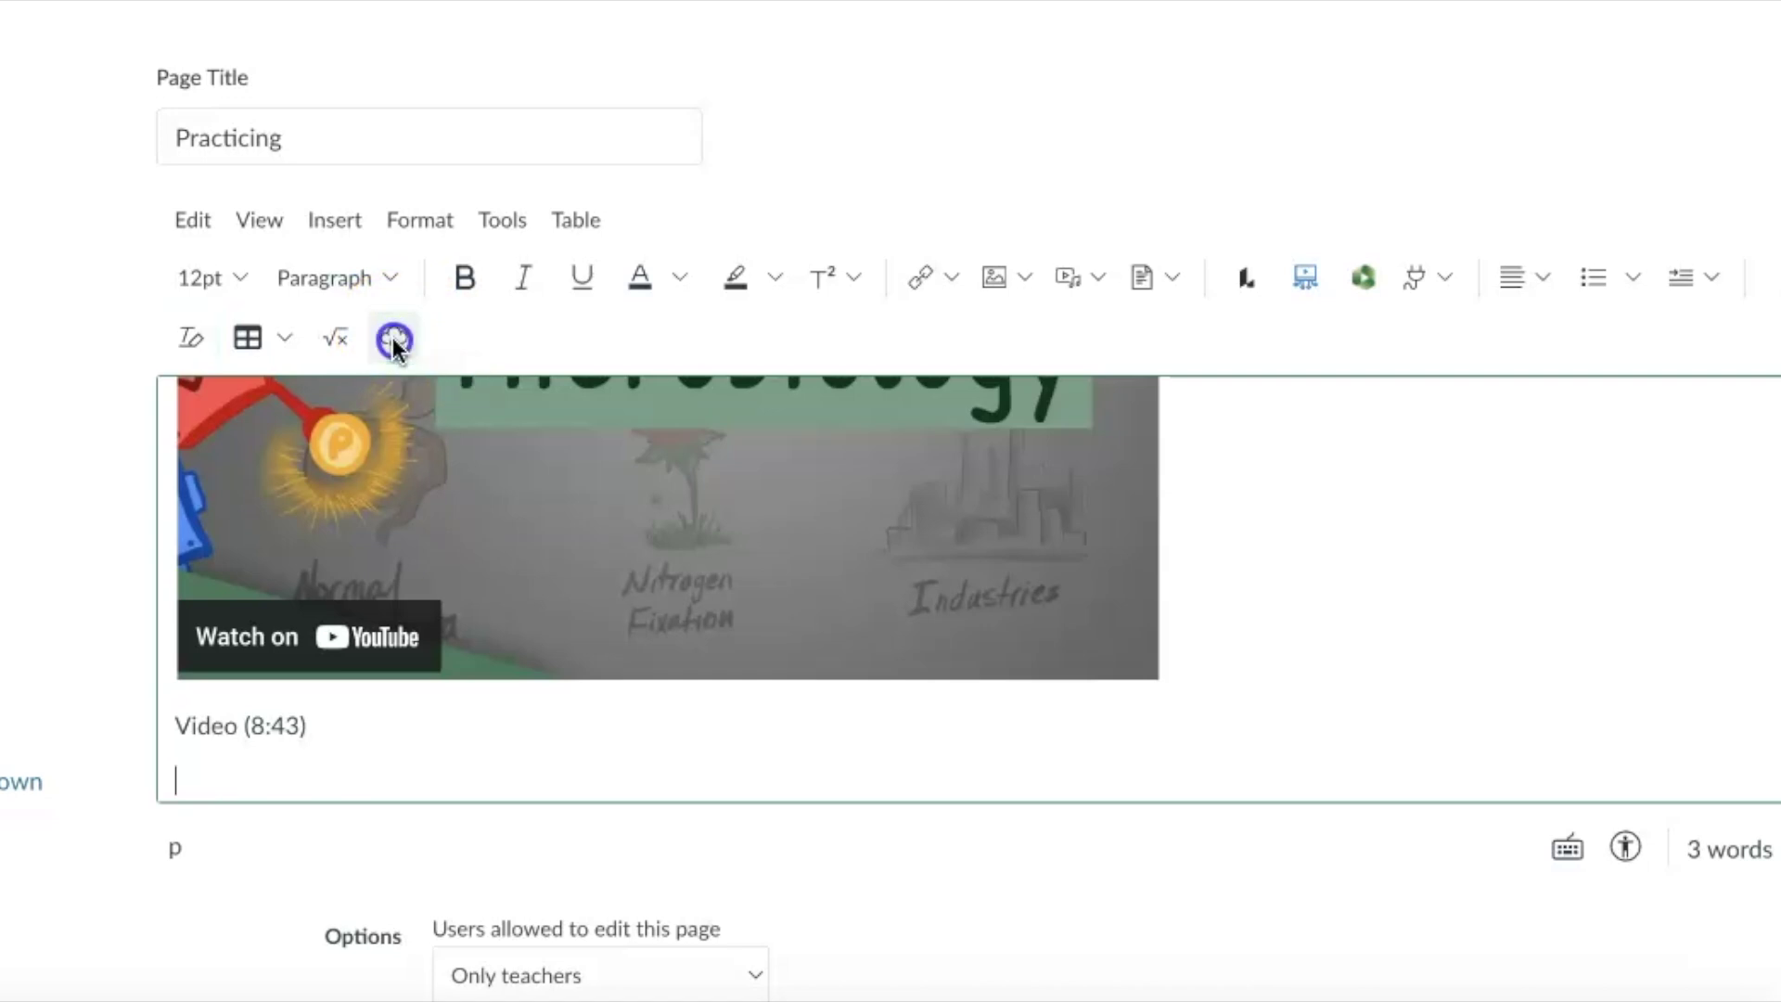
left_click(351, 482)
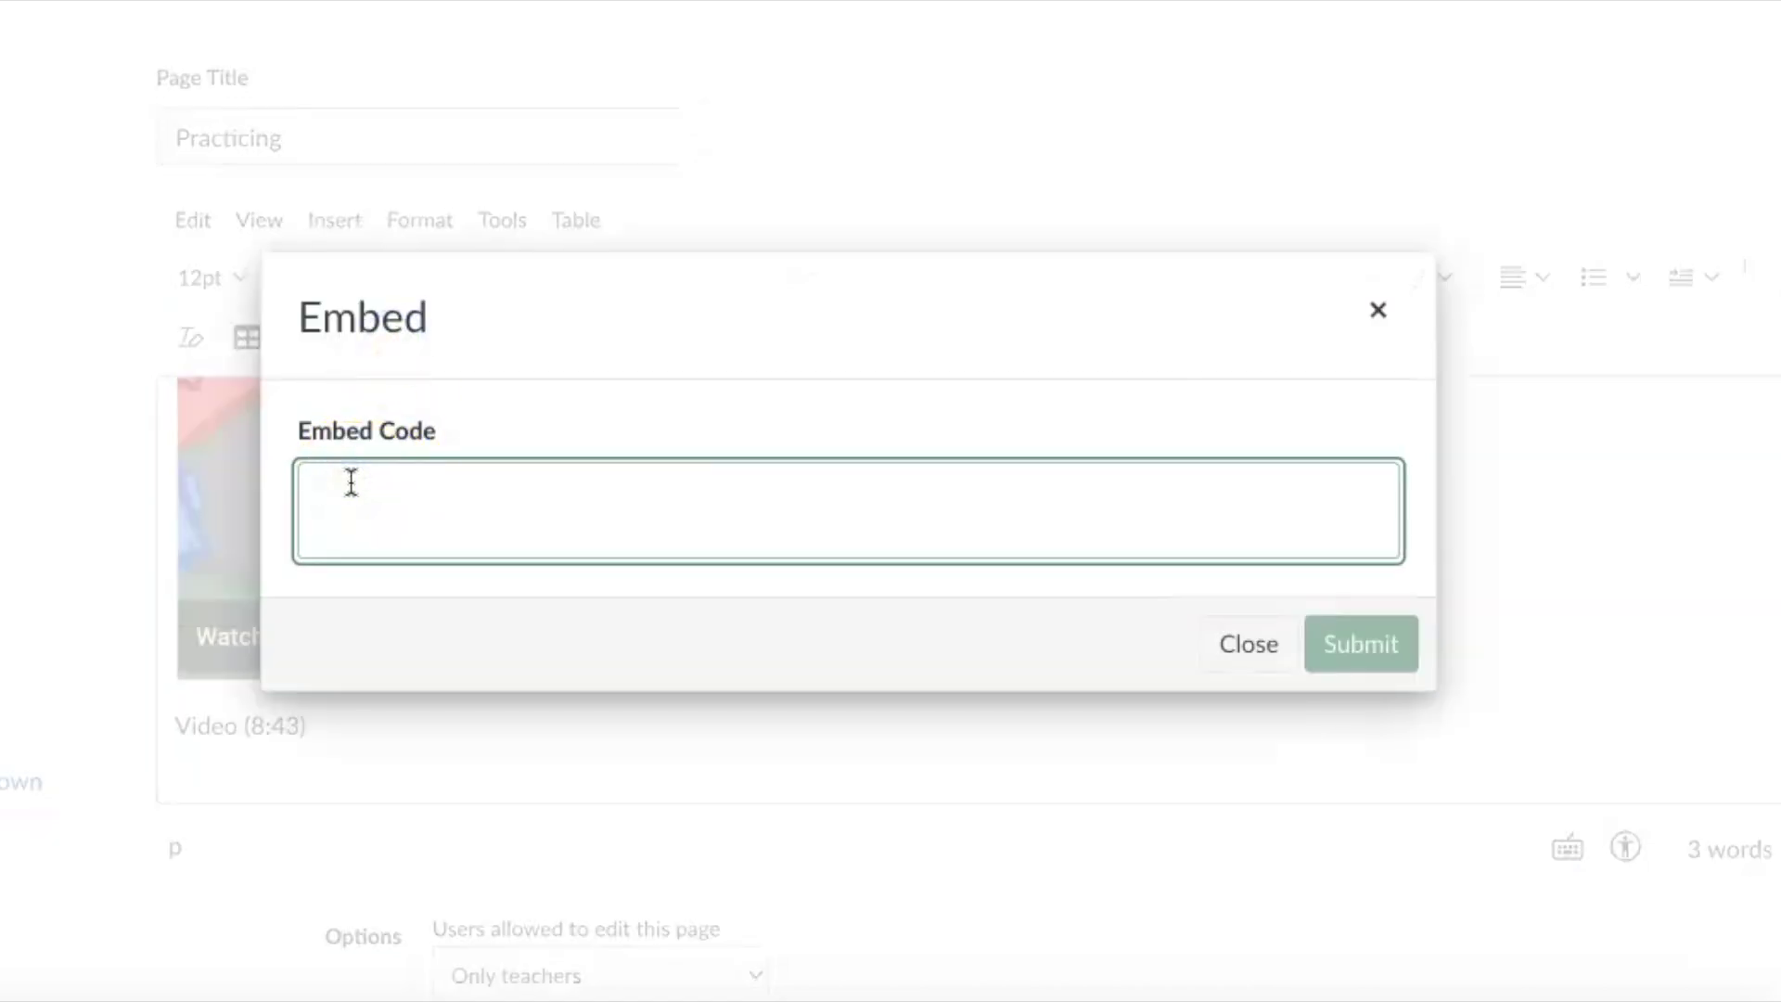
key("ctrl+v")
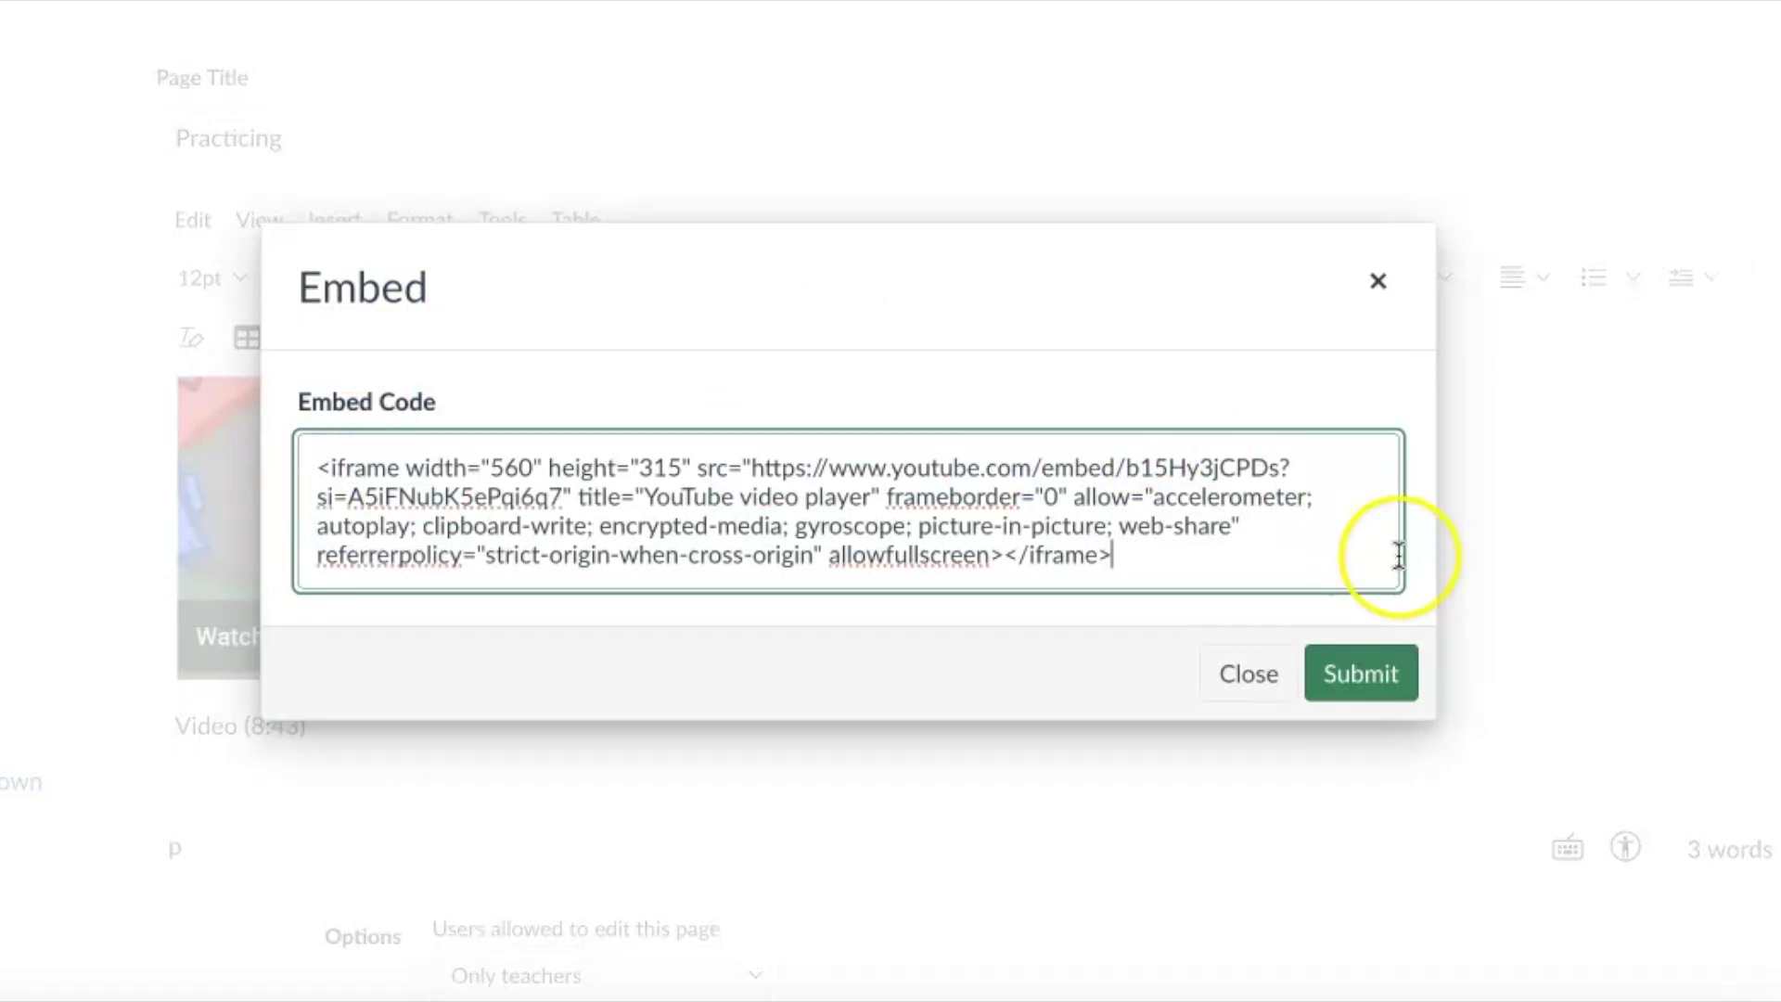
left_click(1374, 688)
left_click(1309, 242)
scroll(1304, 220, "up", 2)
scroll(1304, 220, "up", 2)
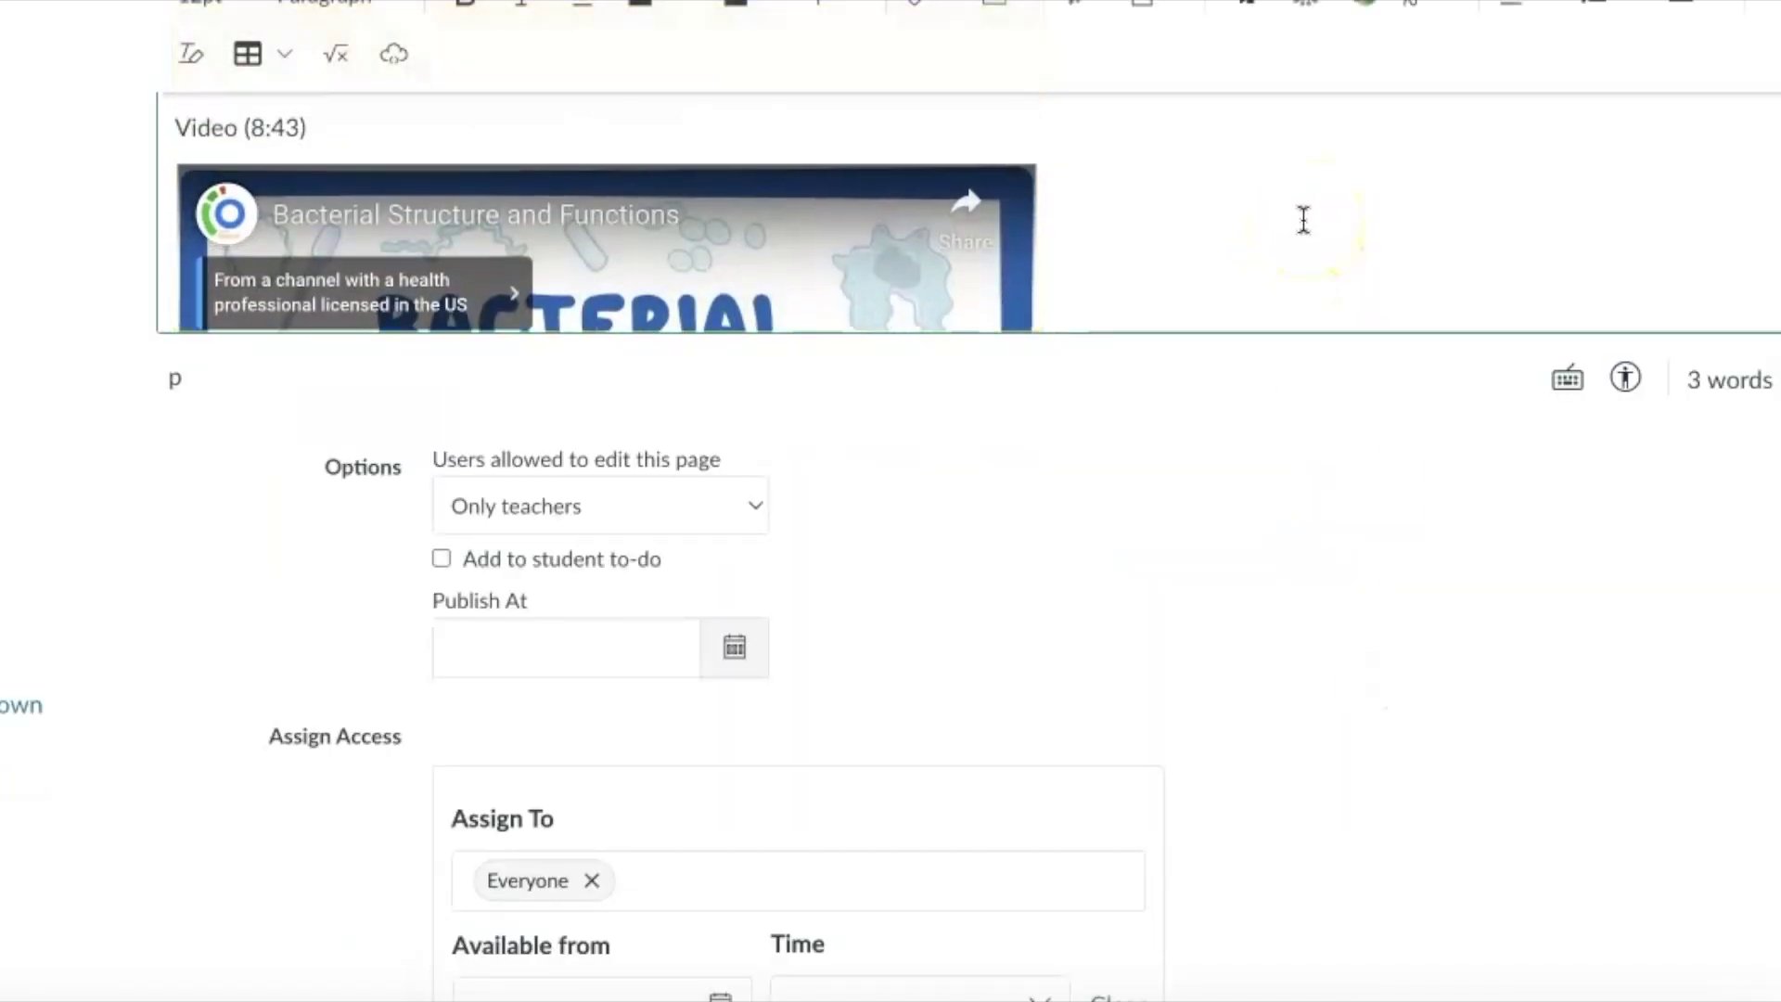
scroll(1303, 220, "down", 1)
scroll(1304, 220, "down", 3)
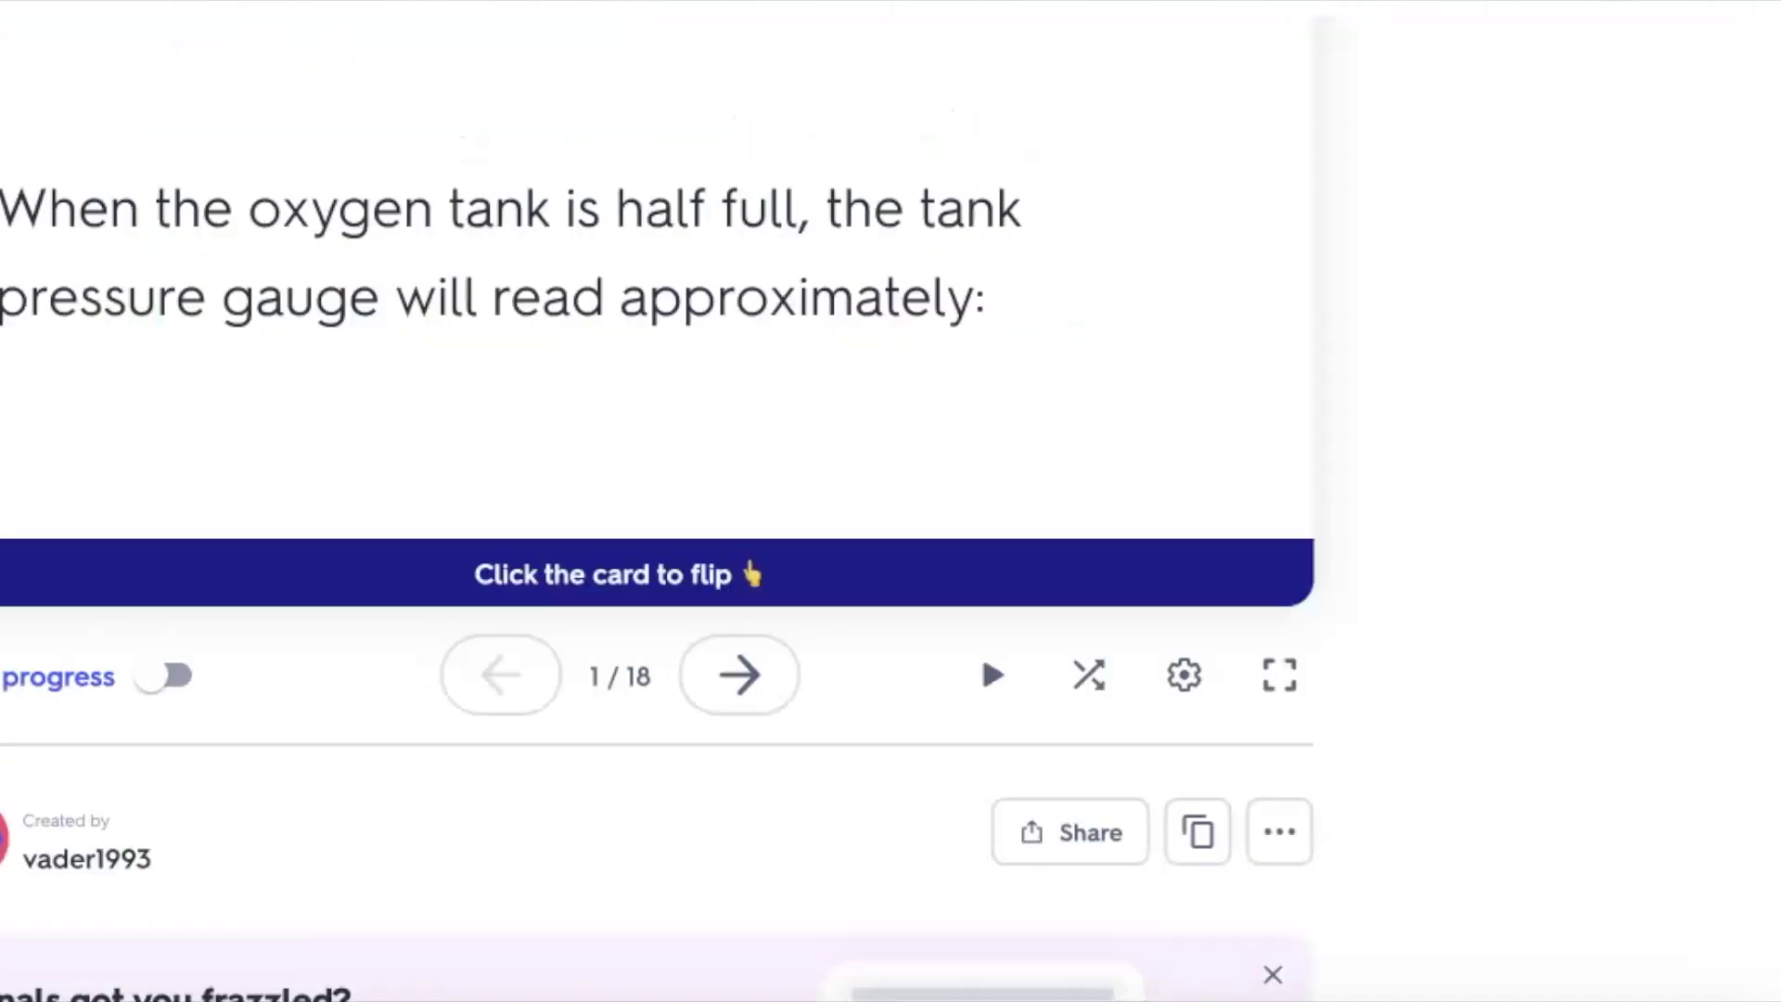
Open the embed options of the anesthesia flashcard set on Quizlet and copy the HTML code for the Match study mode
scroll(1373, 320, "up", 2)
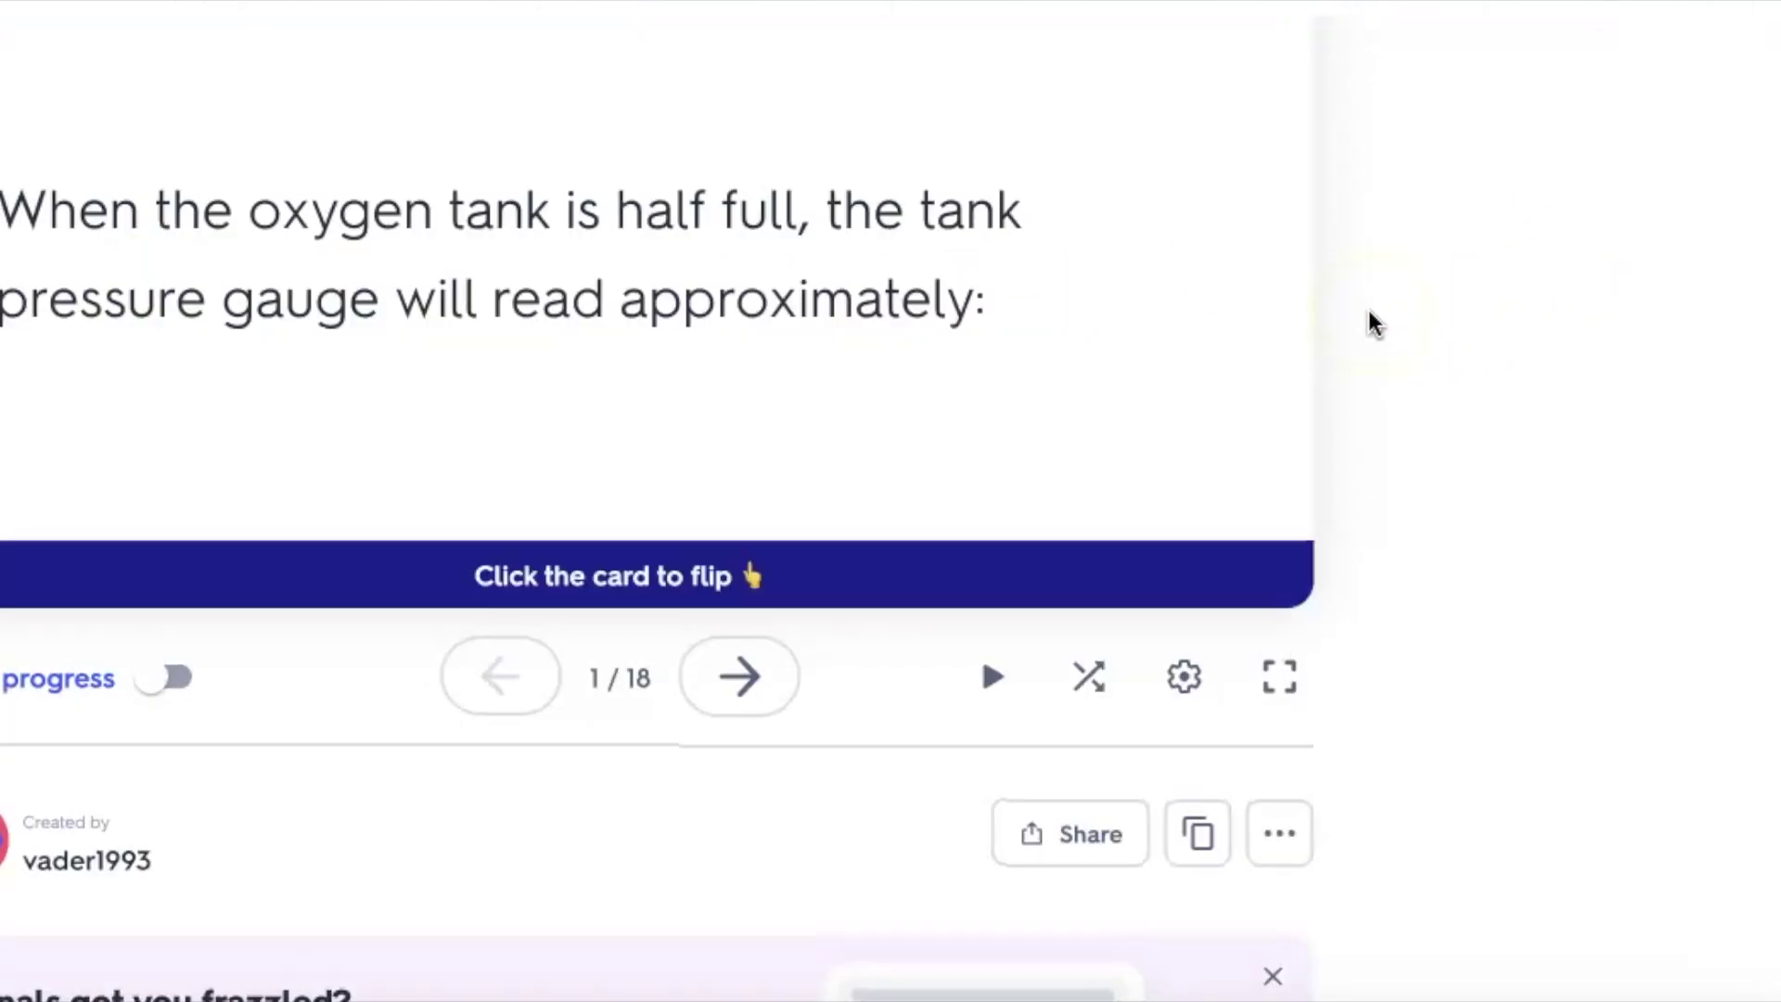
scroll(1371, 315, "up", 8)
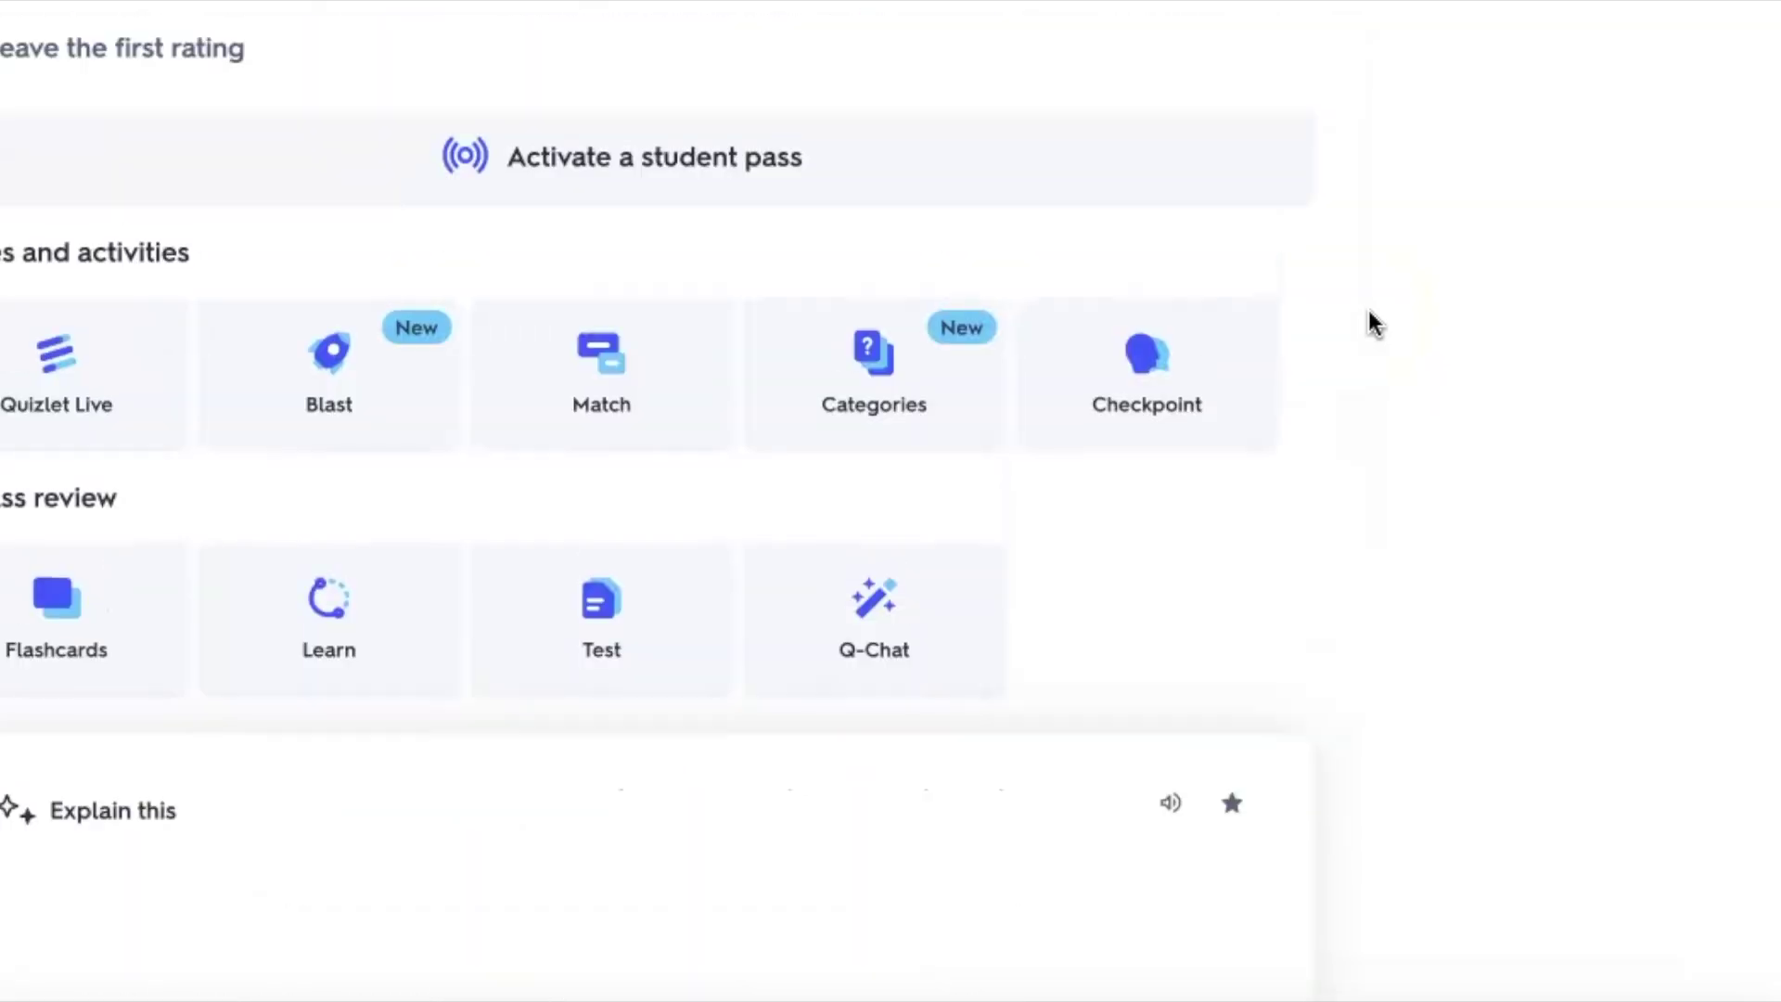
scroll(1373, 320, "down", 7)
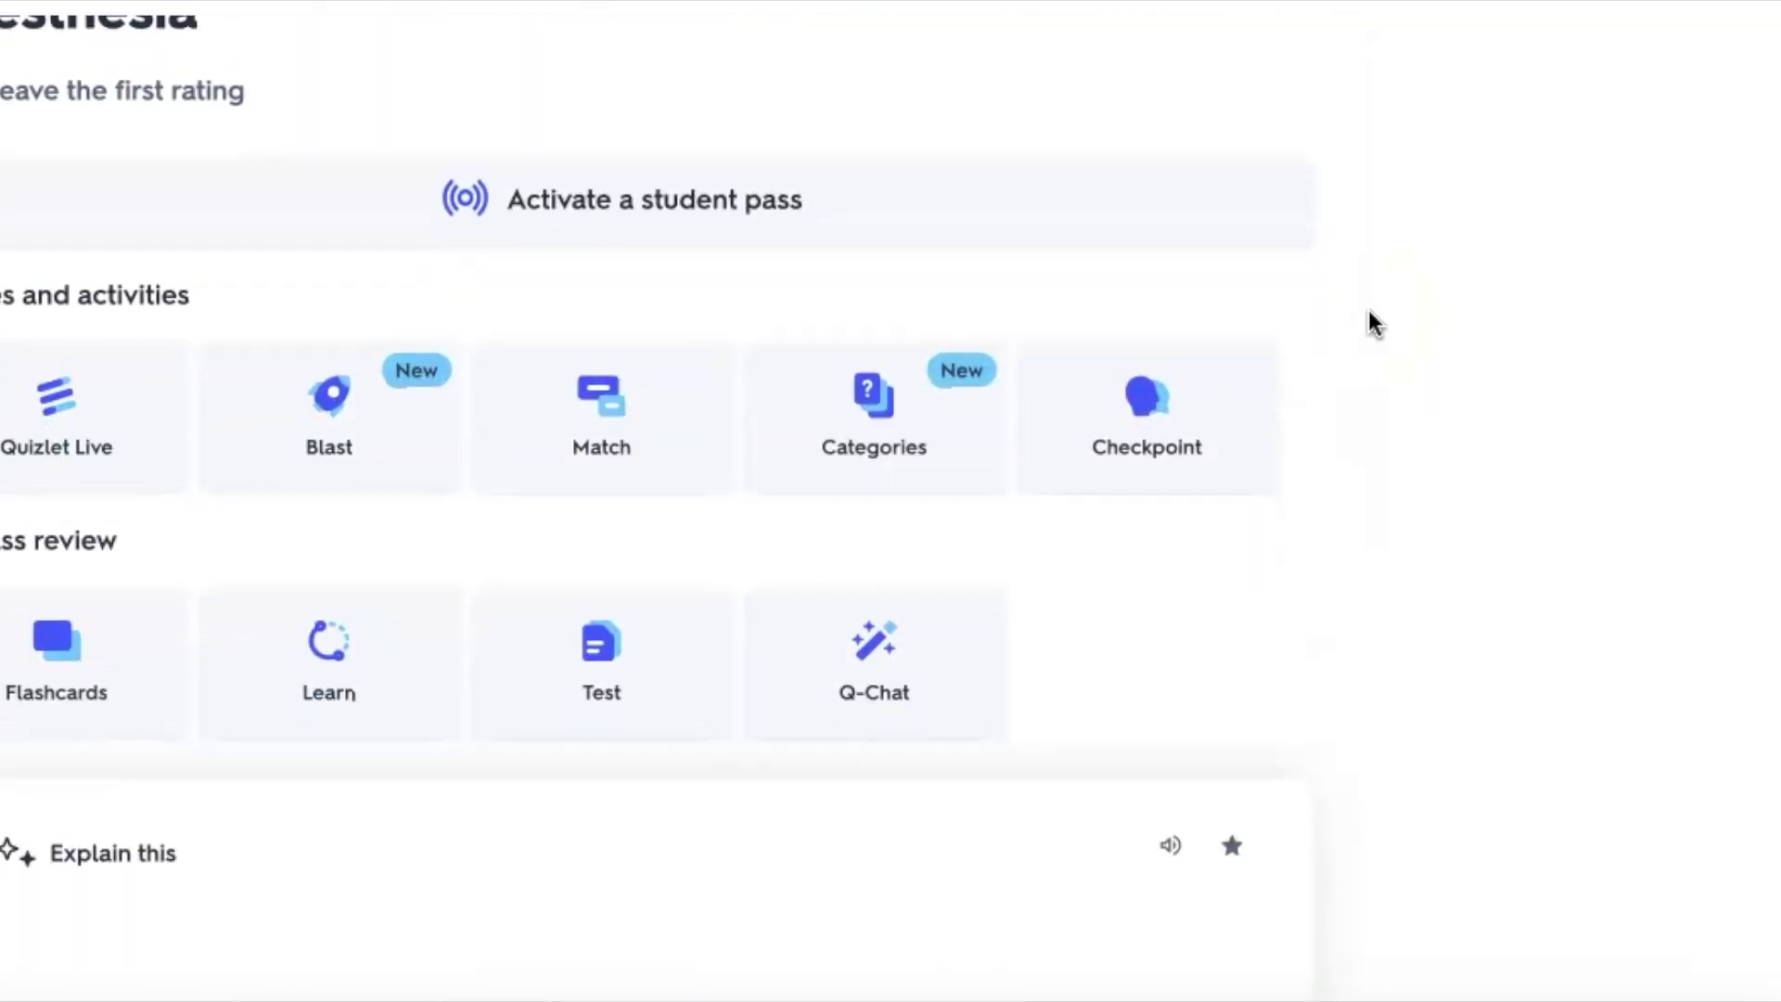
scroll(1369, 314, "down", 4)
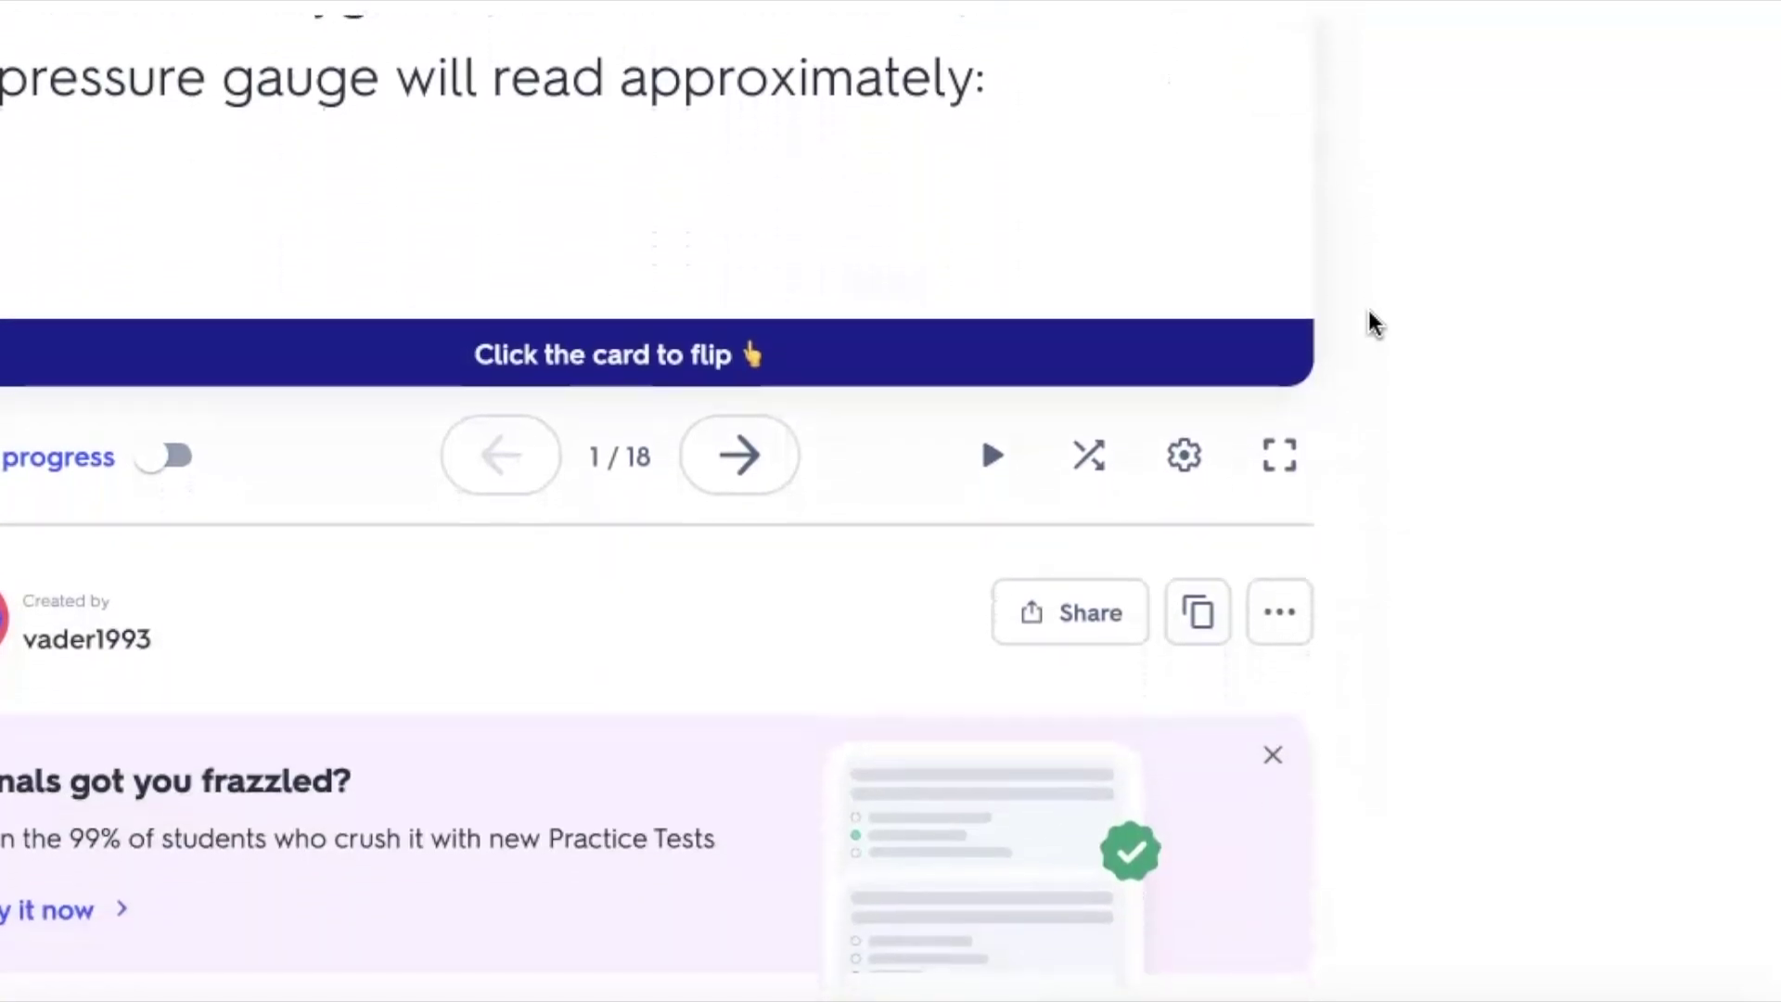
left_click(1280, 617)
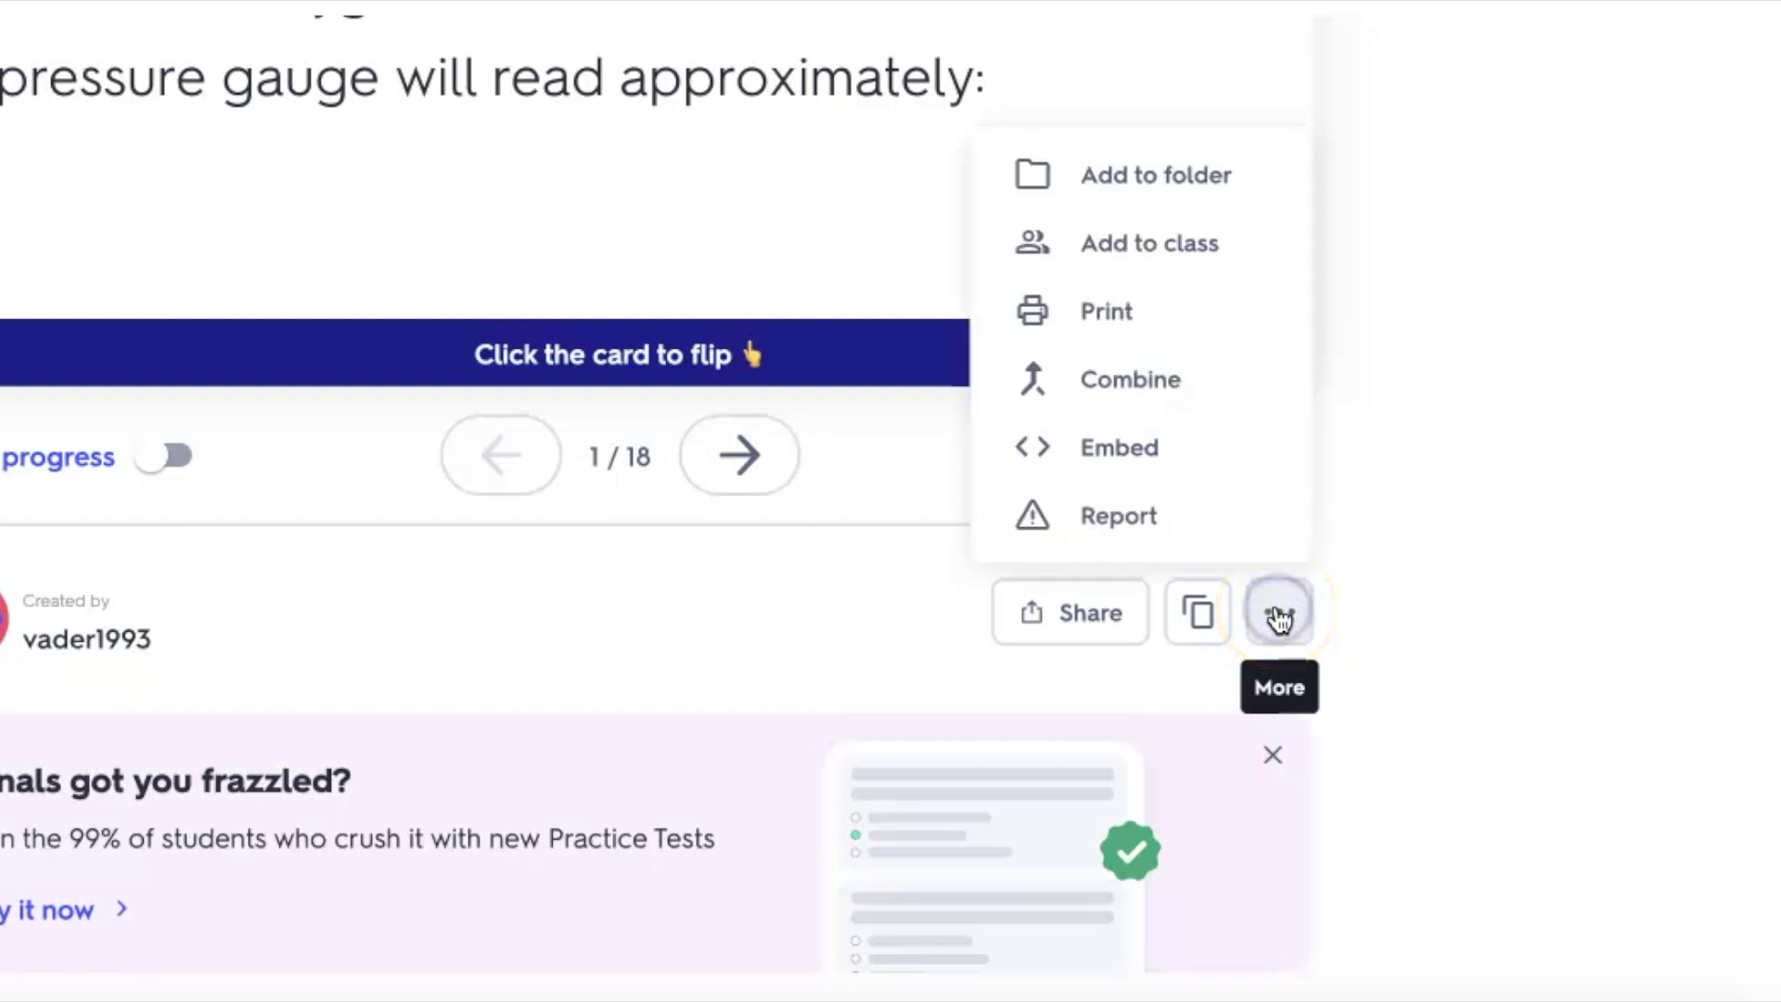
left_click(1077, 467)
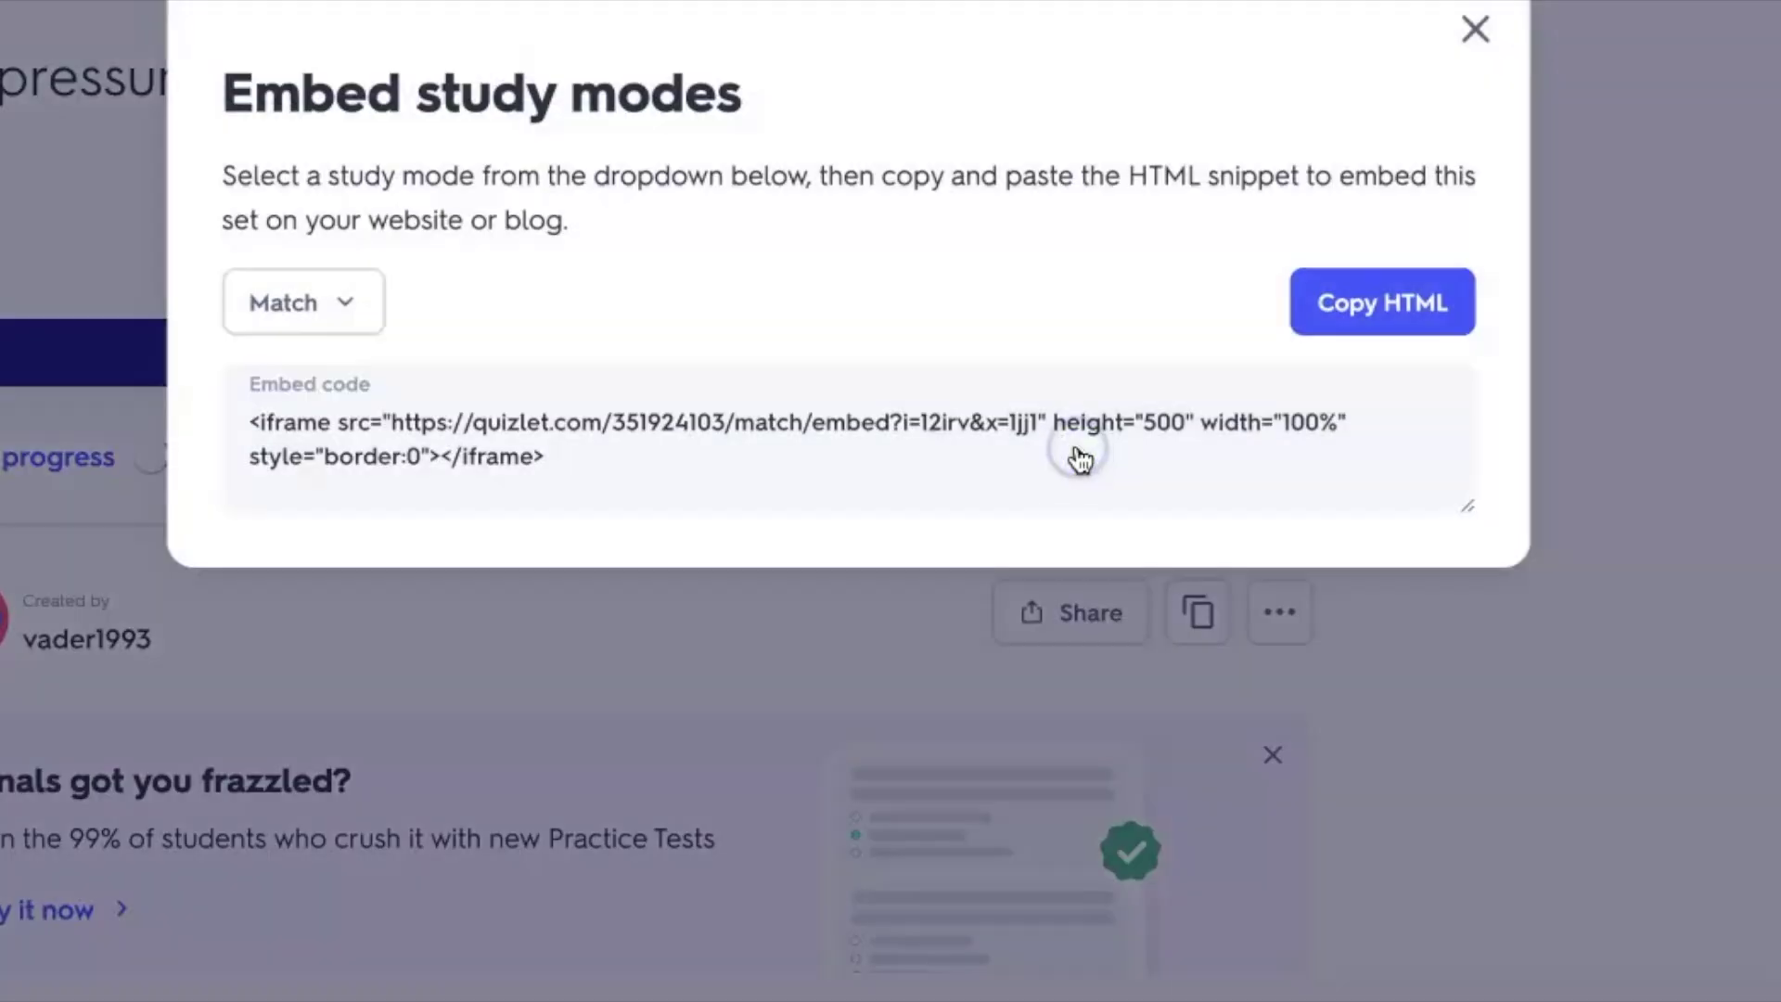
left_click(492, 436)
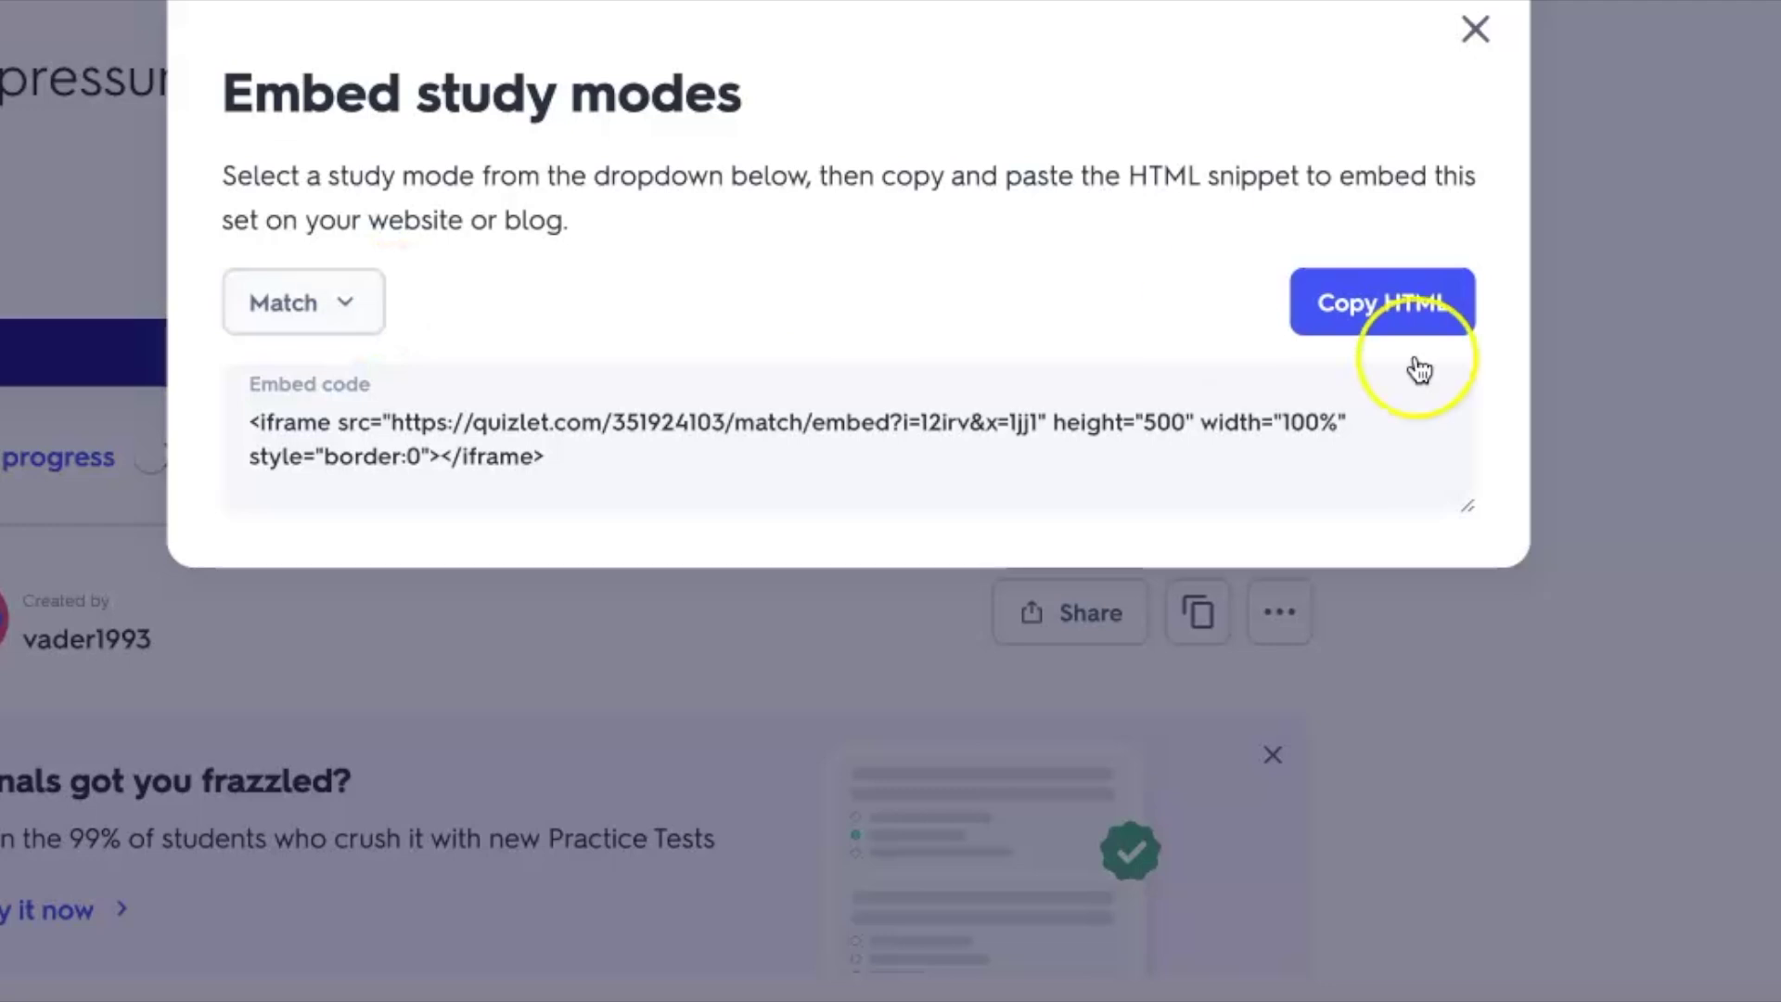
left_click(1350, 306)
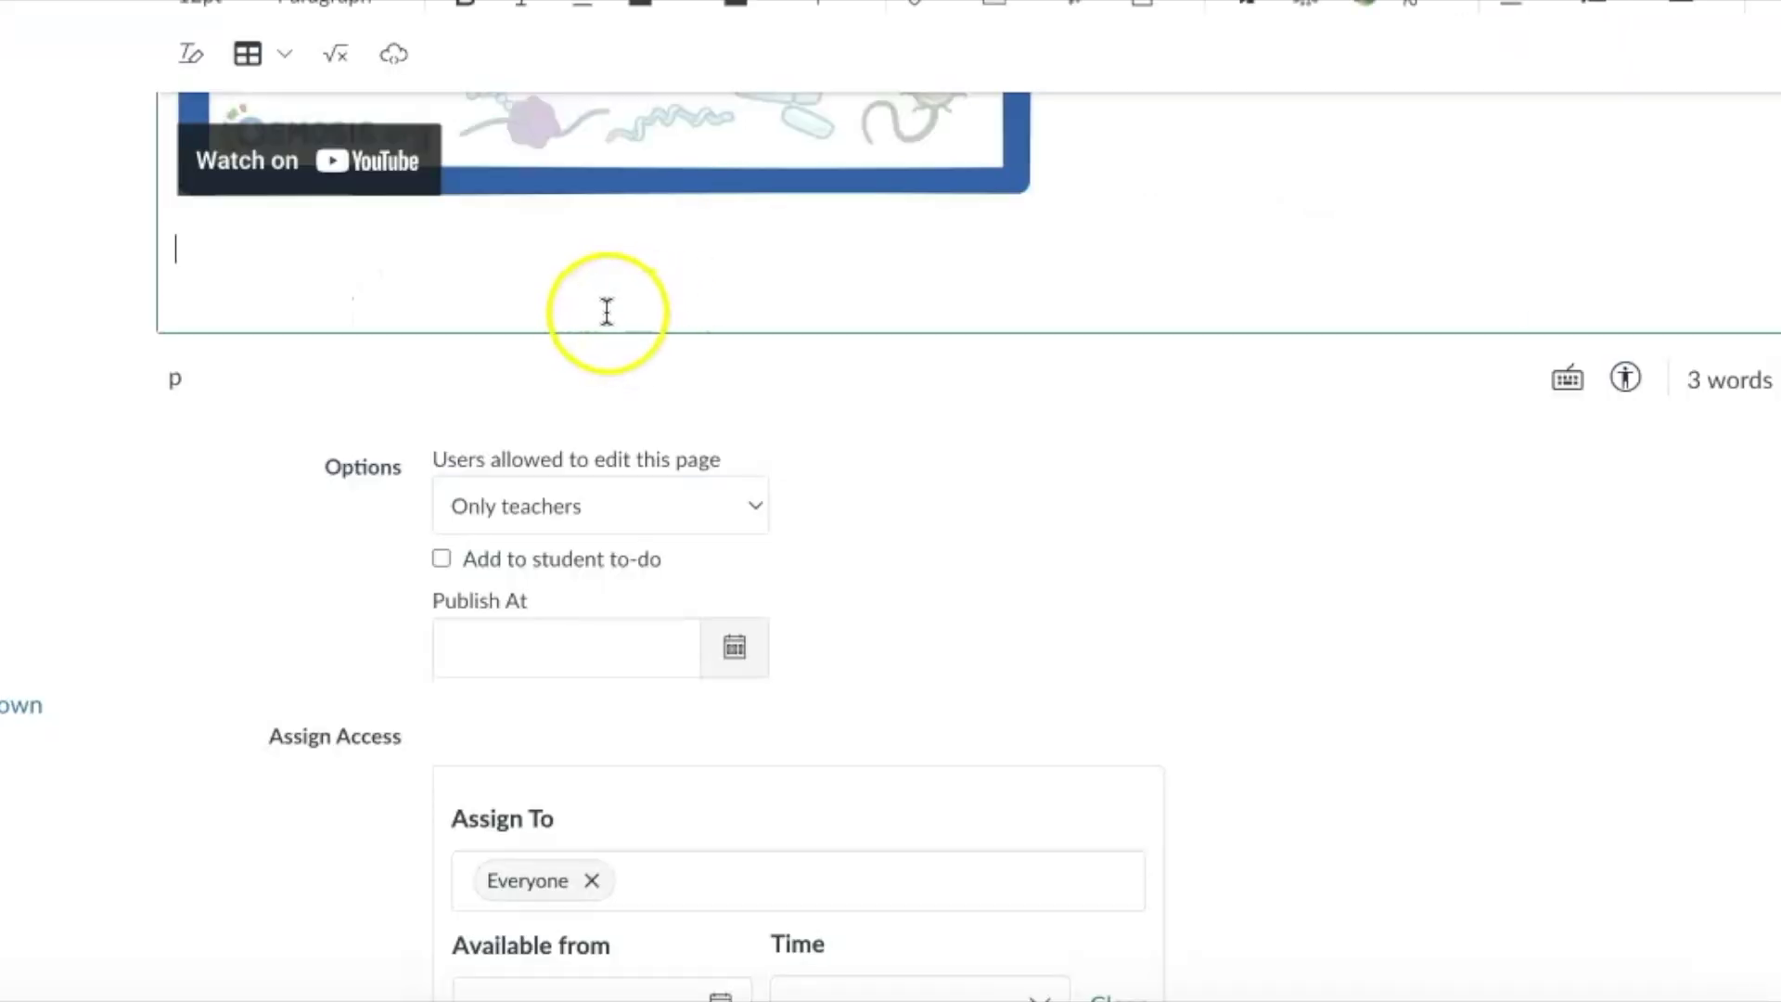
Return to the Canvas page and embed the Quizlet Match activity on a new line below the YouTube video using the copied HTML code
scroll(607, 312, "up", 1)
scroll(607, 311, "down", 1)
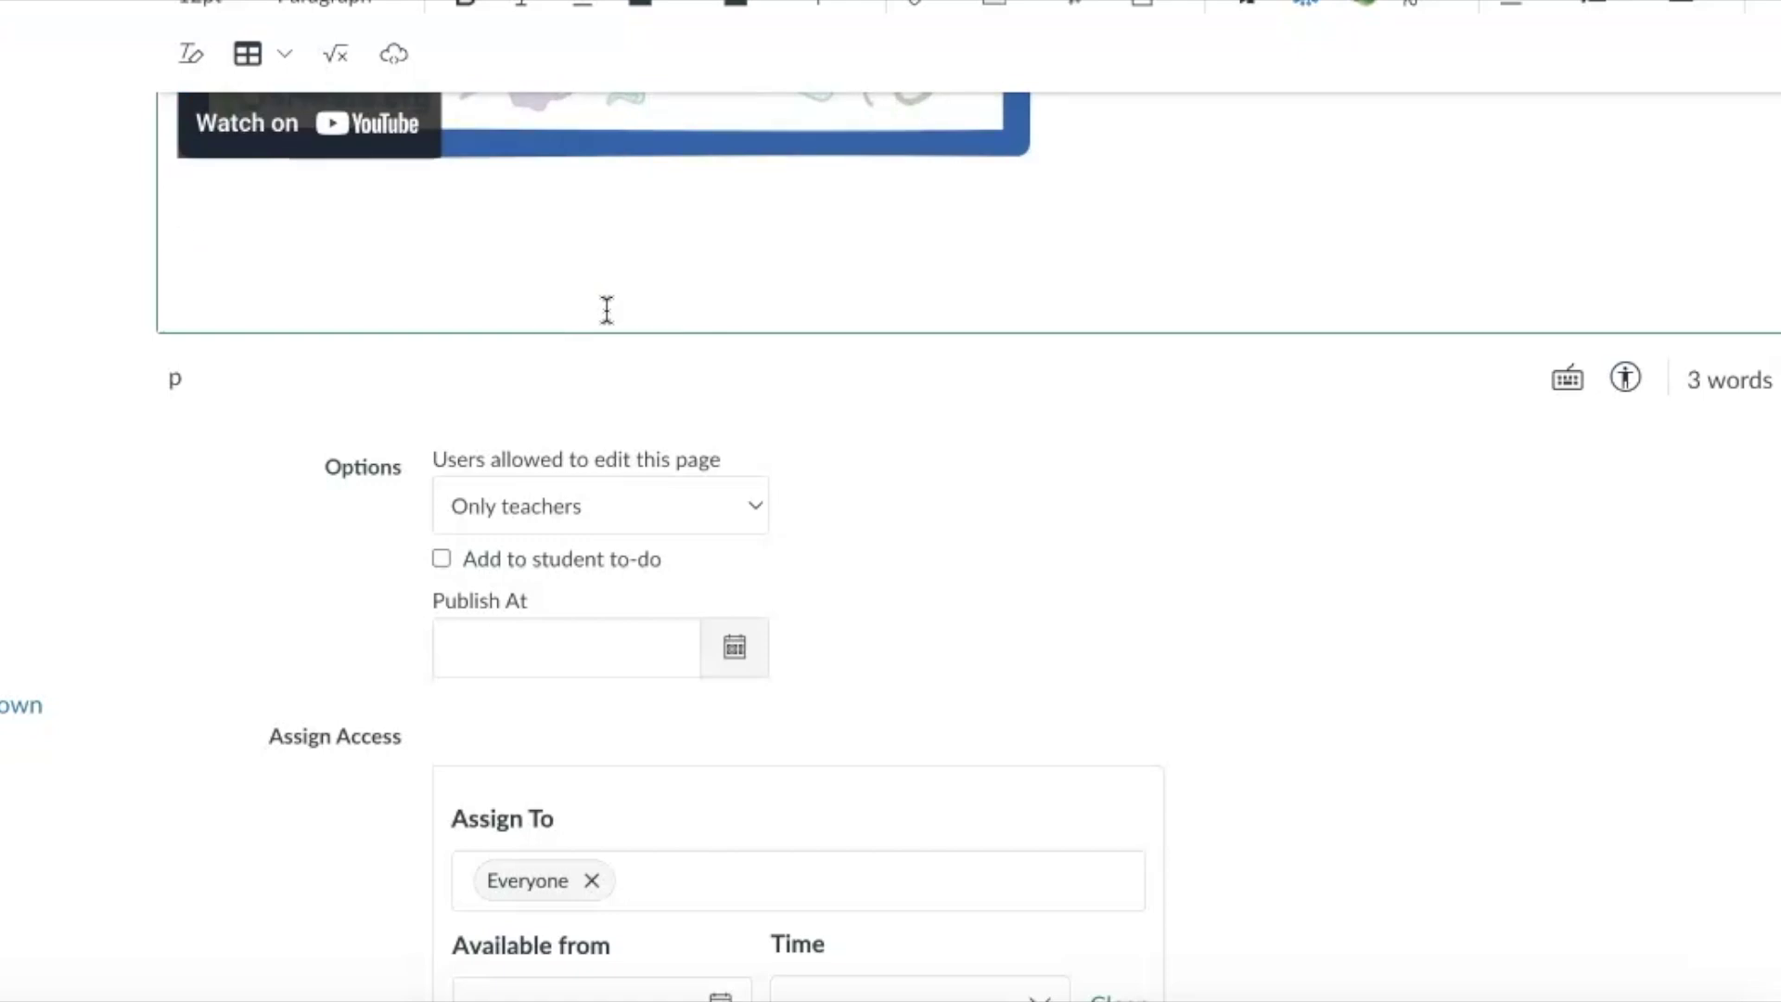
left_click(204, 228)
left_click(736, 259)
scroll(808, 287, "up", 1)
scroll(810, 286, "down", 1)
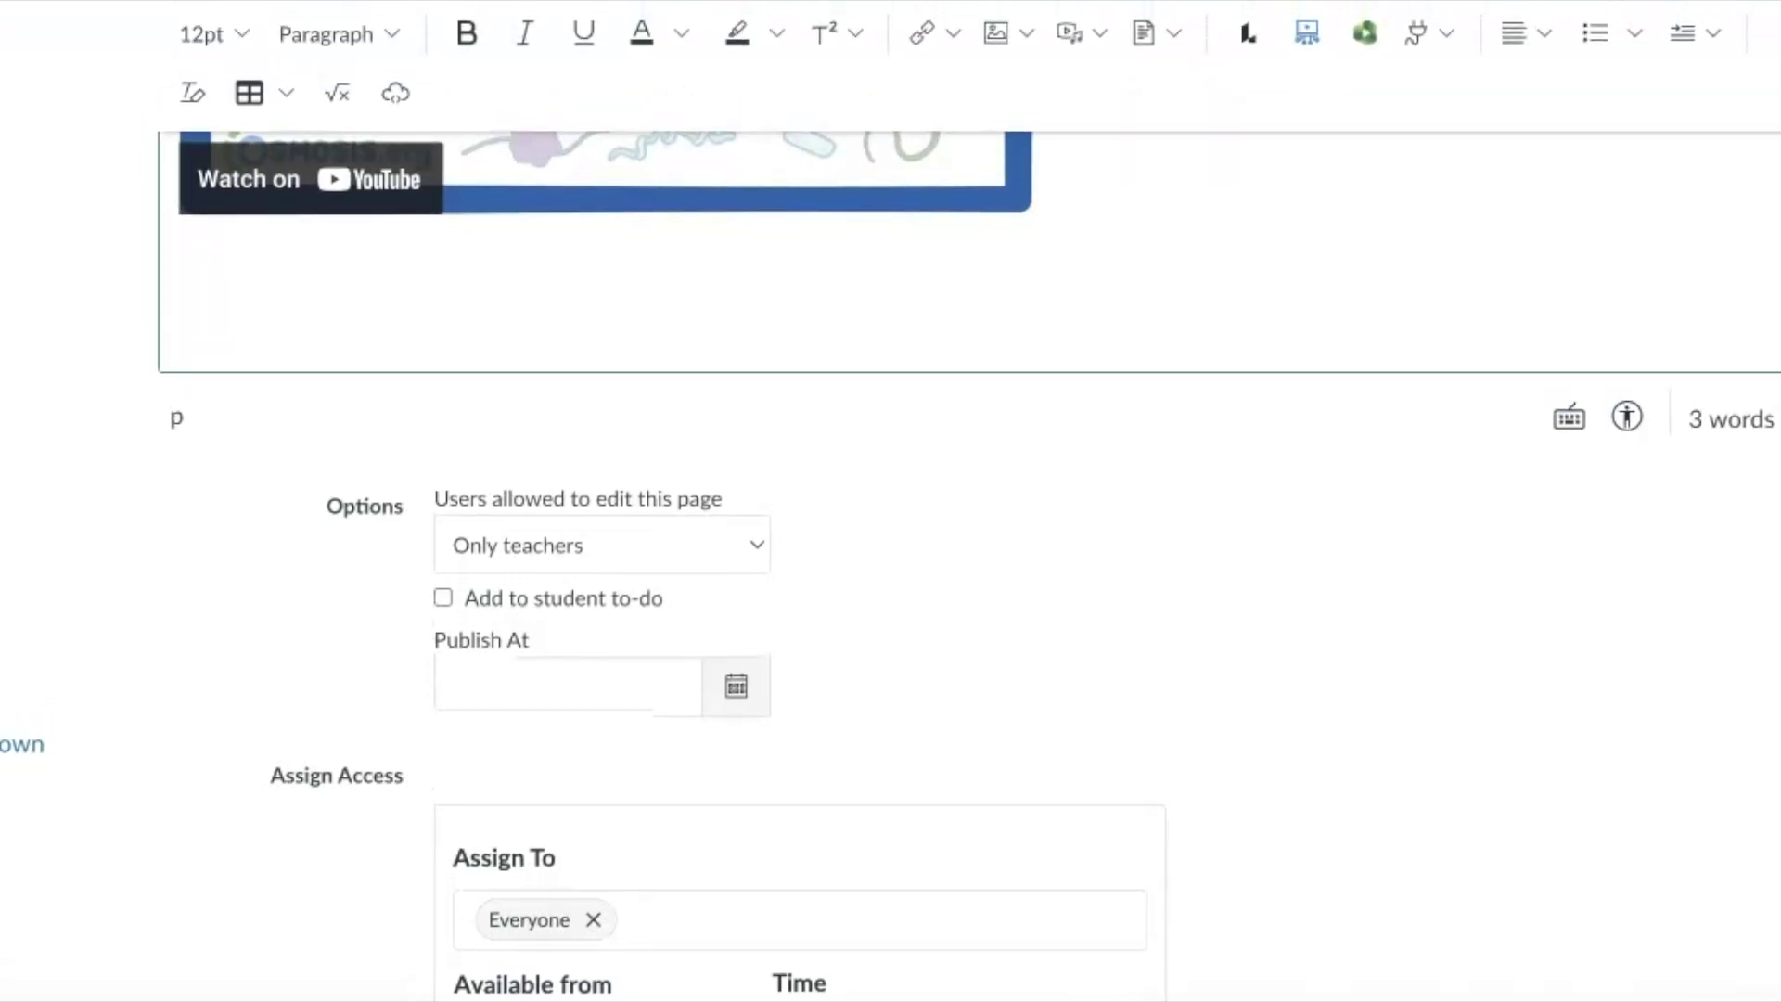
left_click(215, 294)
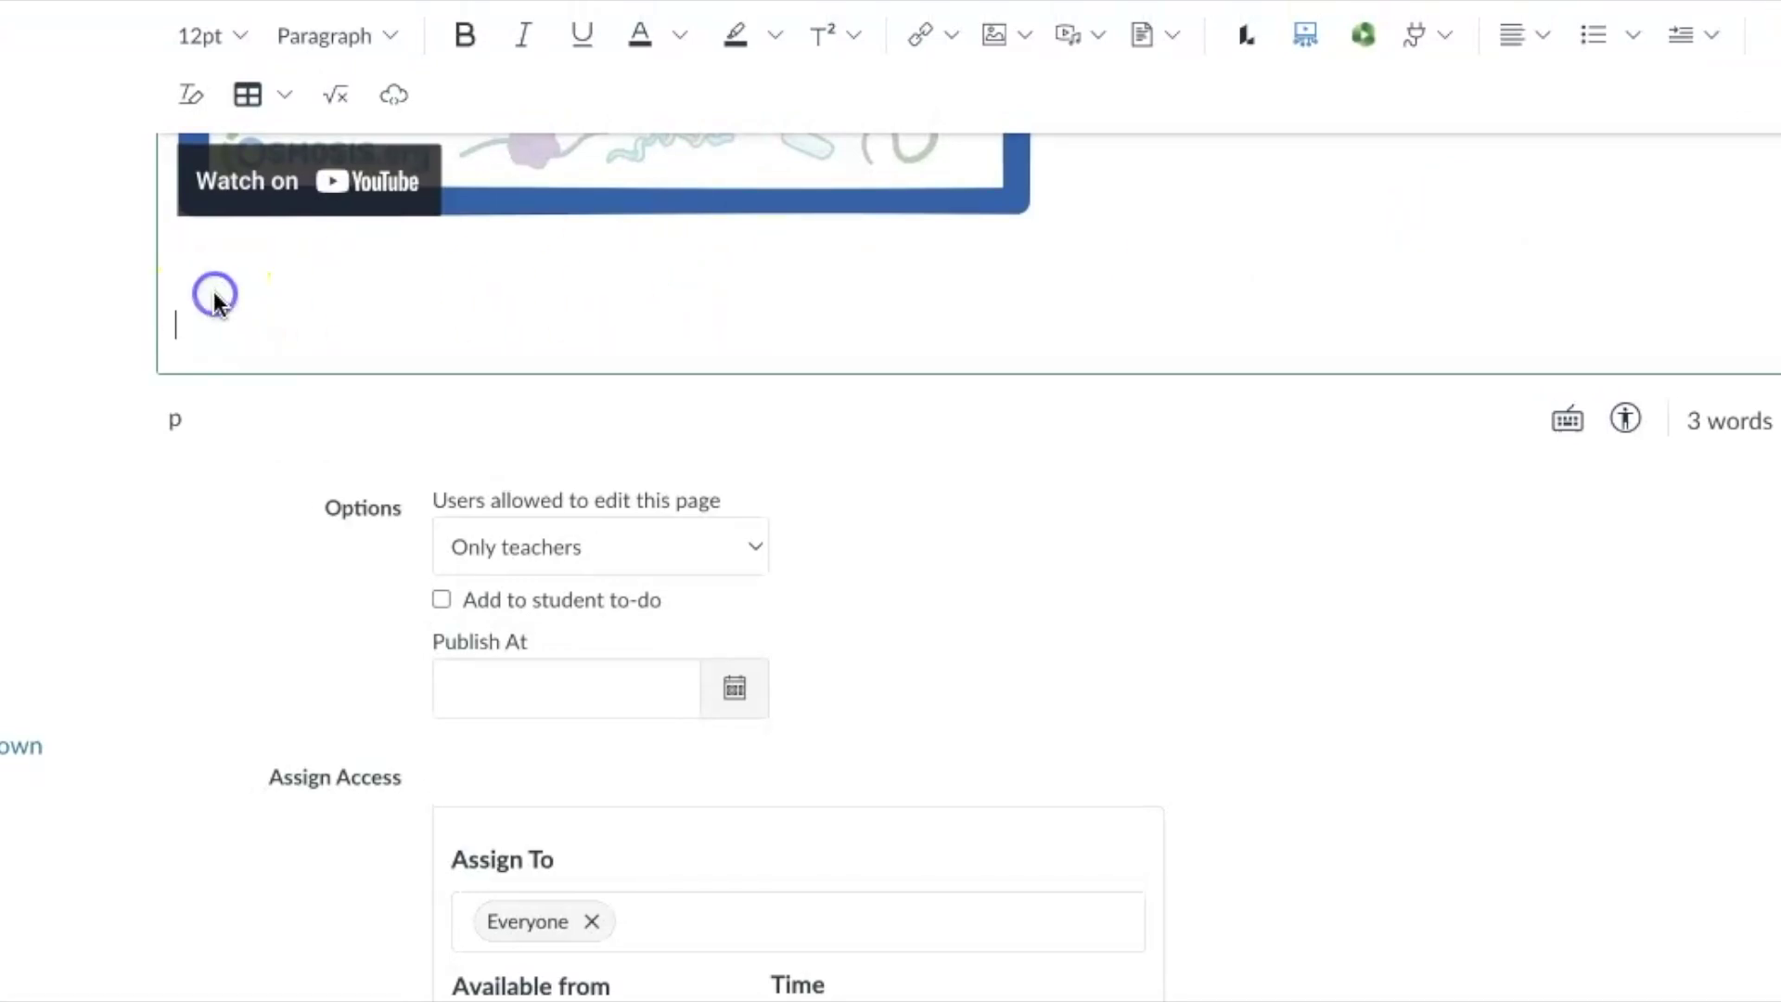
left_click(1769, 35)
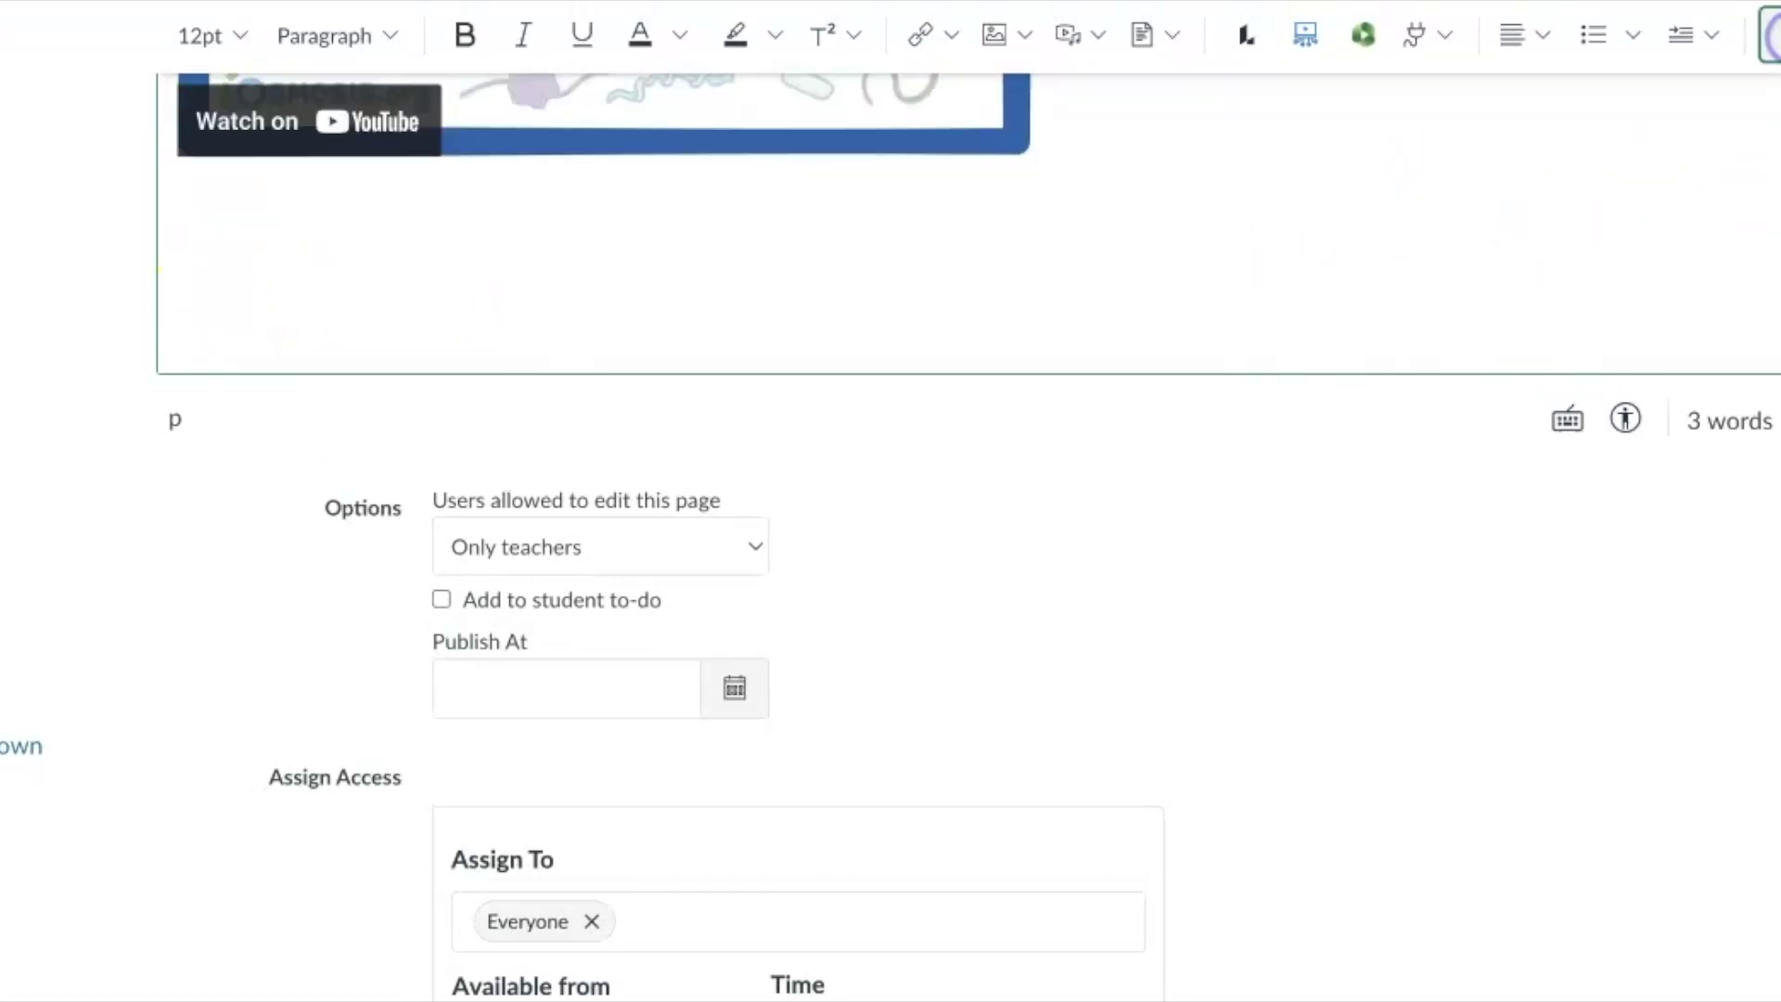
left_click(1769, 35)
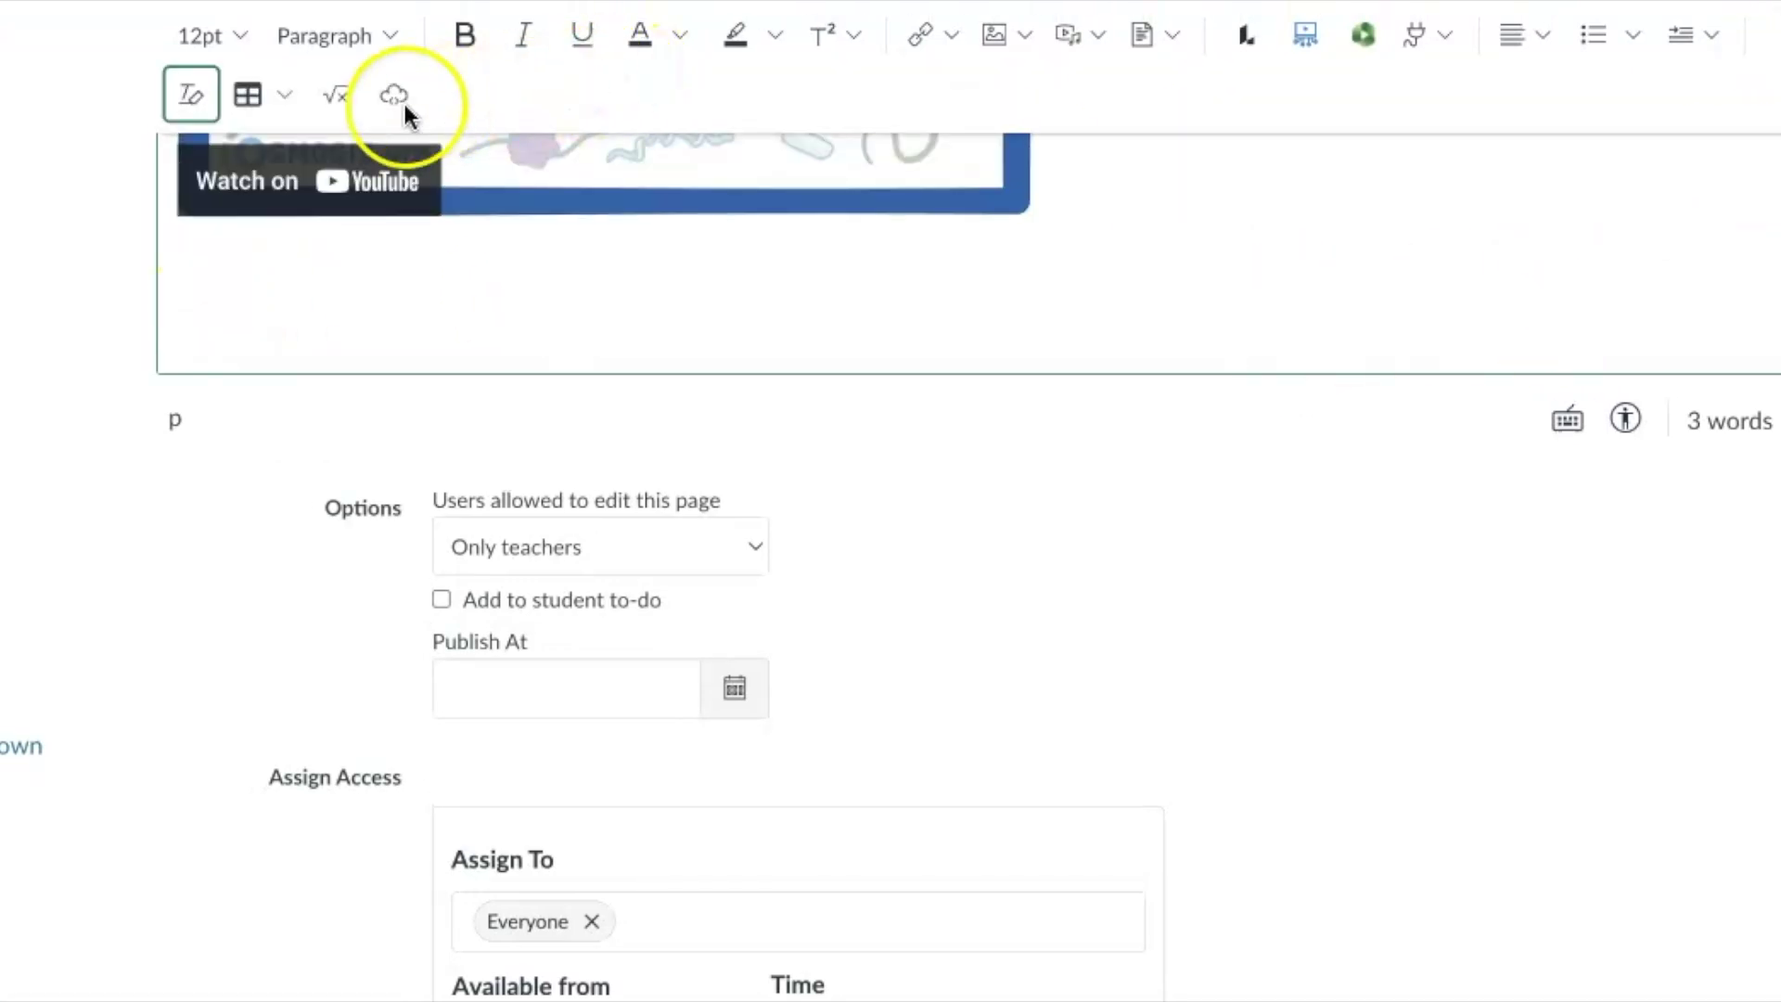
left_click(392, 97)
left_click(403, 548)
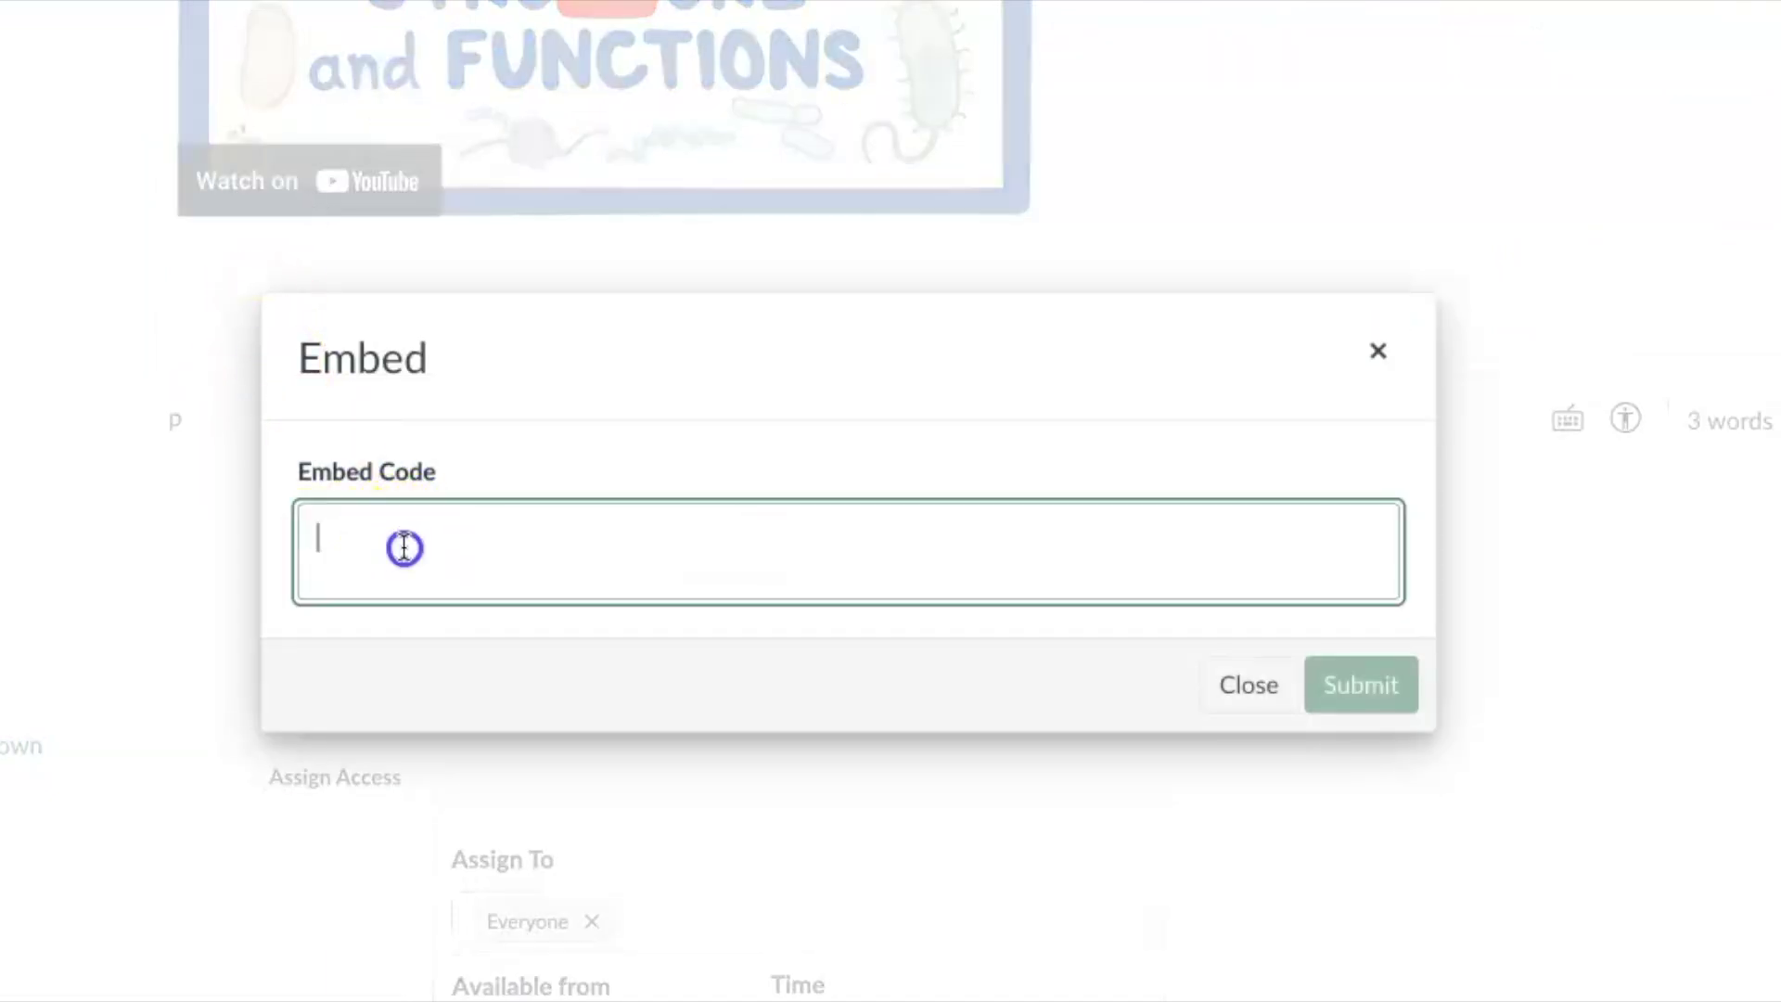
key("ctrl+v")
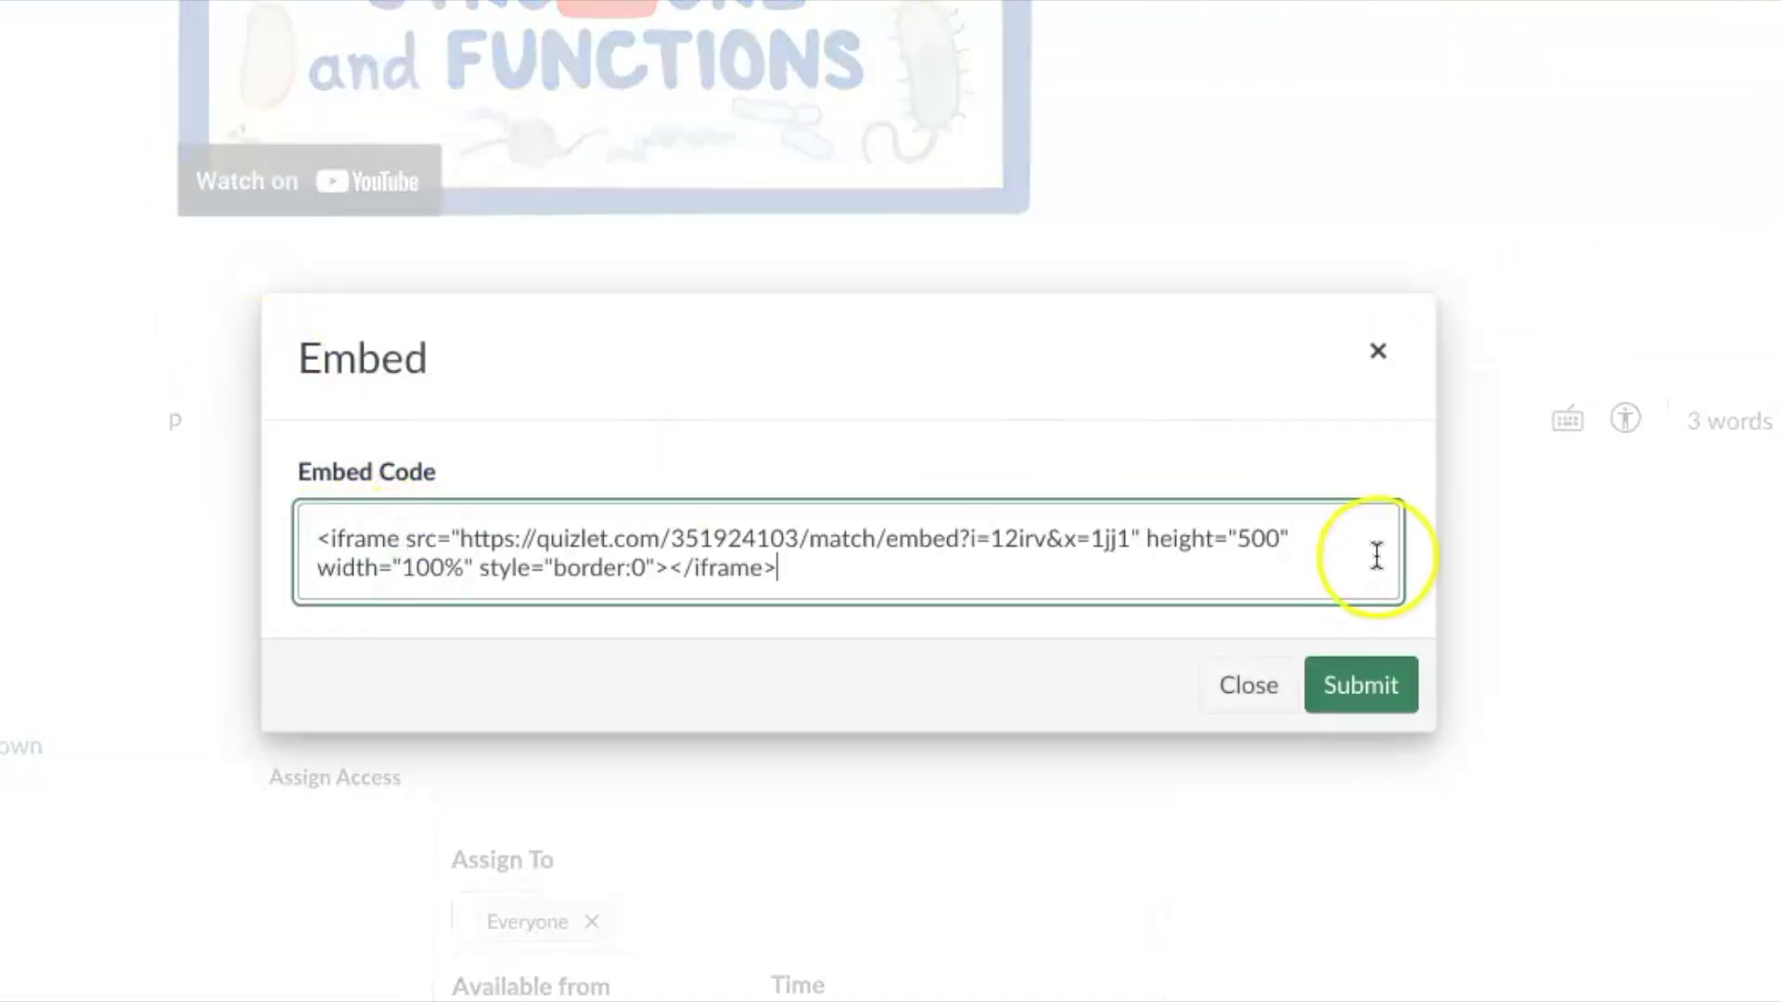
left_click(1359, 692)
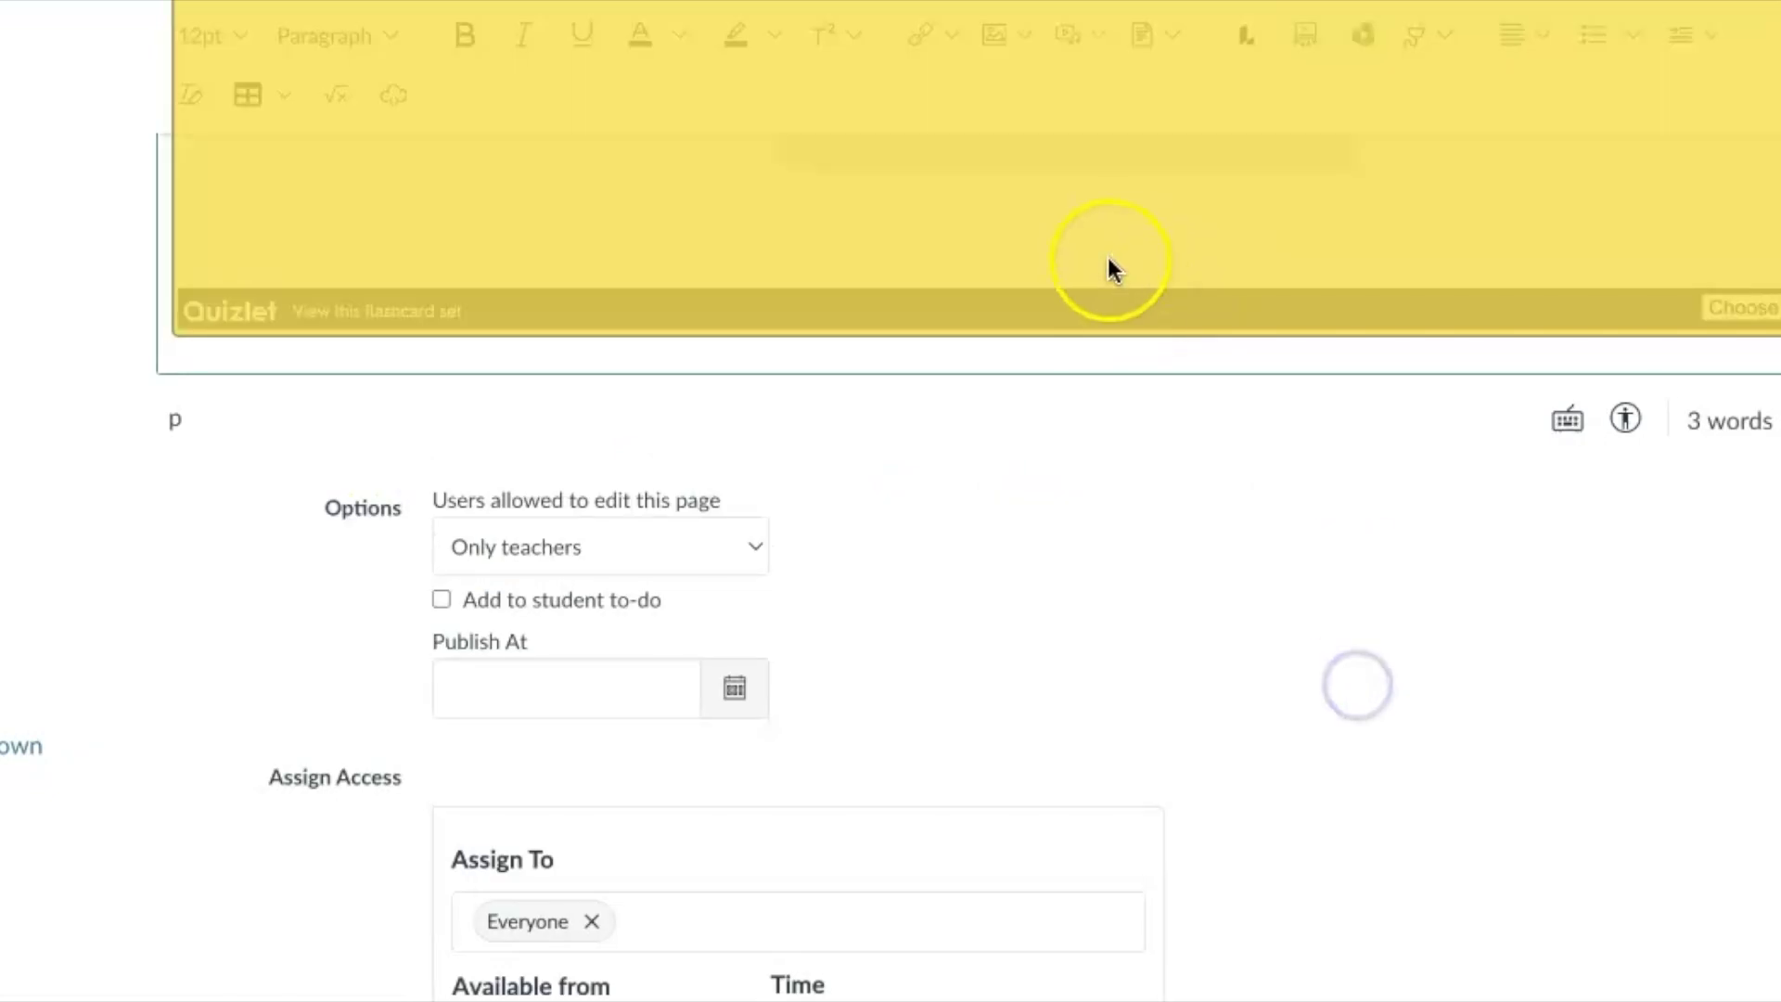
Check the embedded Match activity in the editor and save the page
scroll(1319, 305, "up", 2)
scroll(1319, 302, "up", 2)
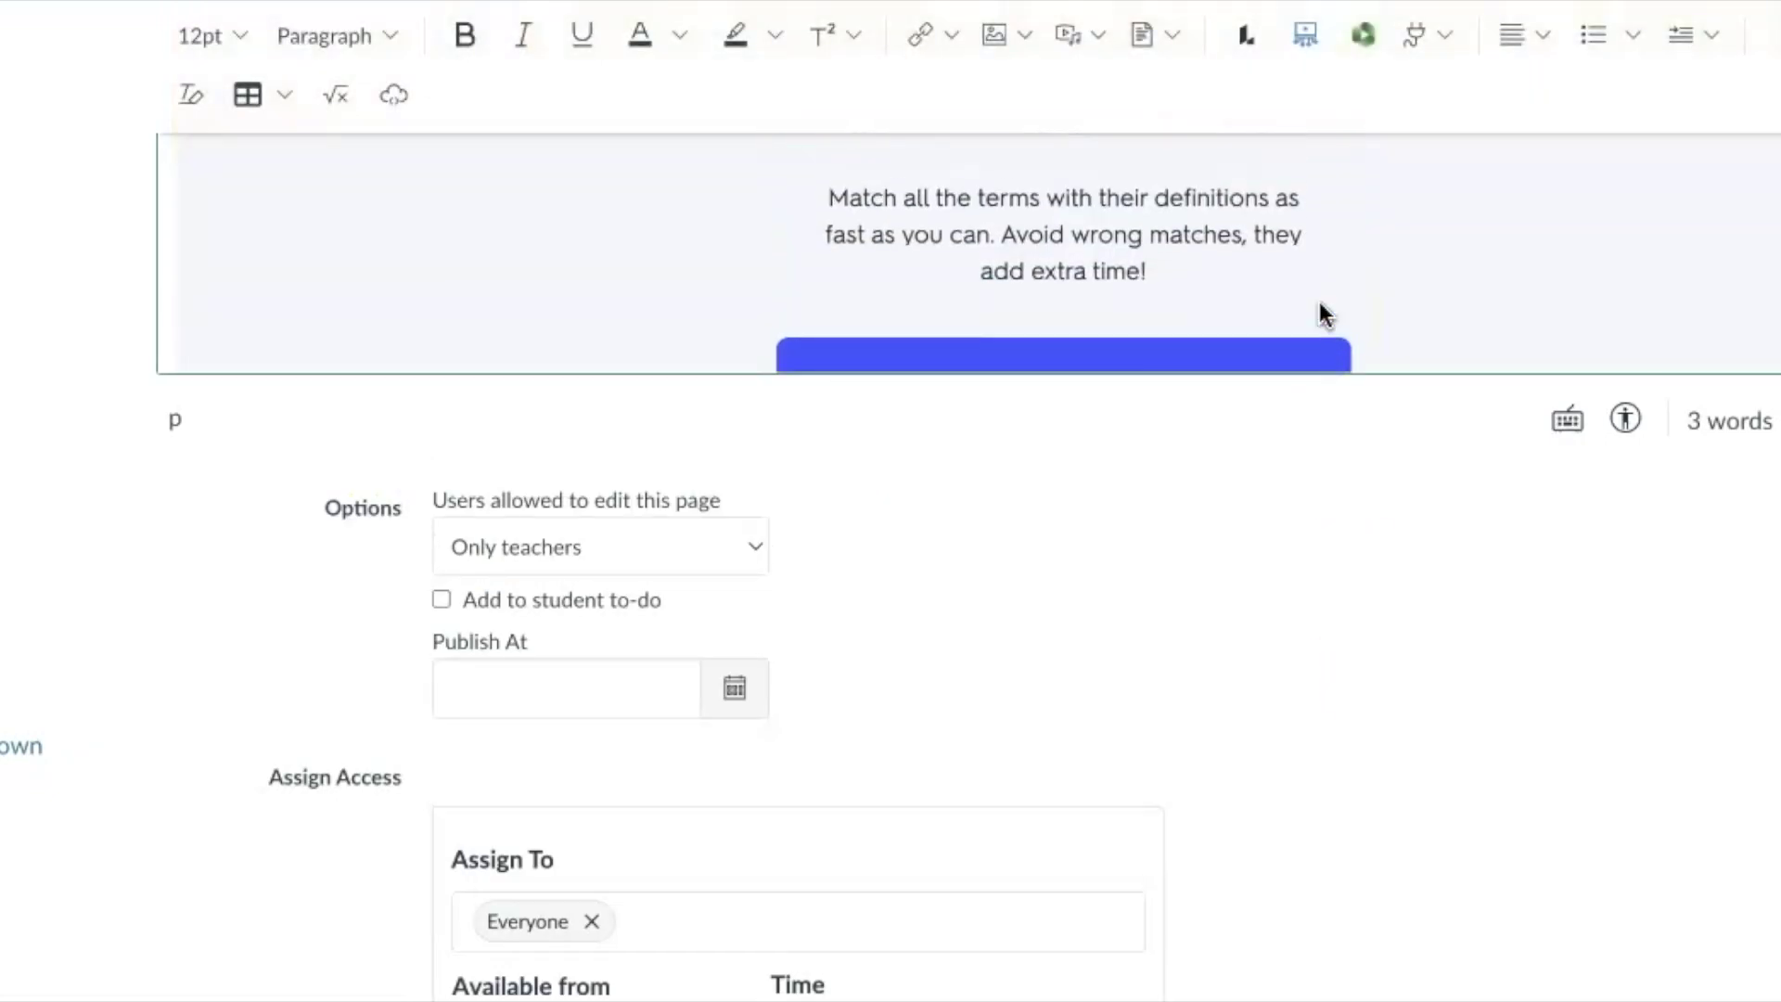
scroll(1319, 302, "up", 2)
scroll(1320, 303, "down", 3)
scroll(1535, 733, "down", 5)
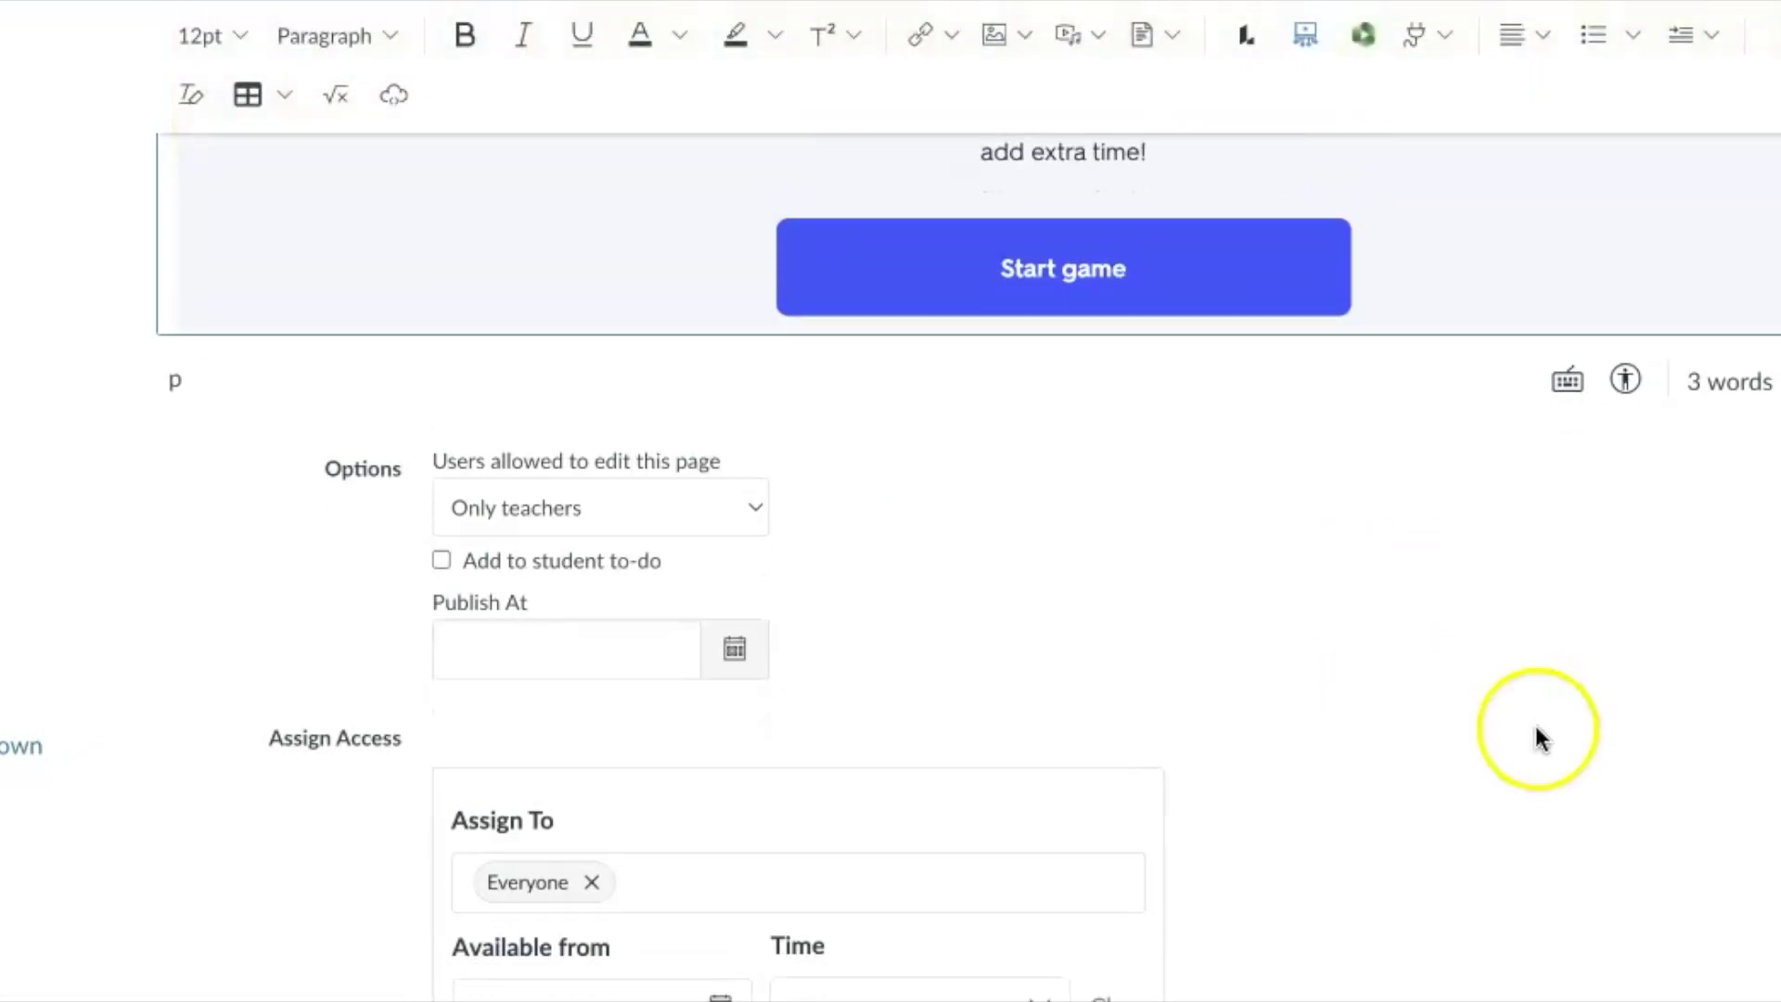
left_click(1768, 932)
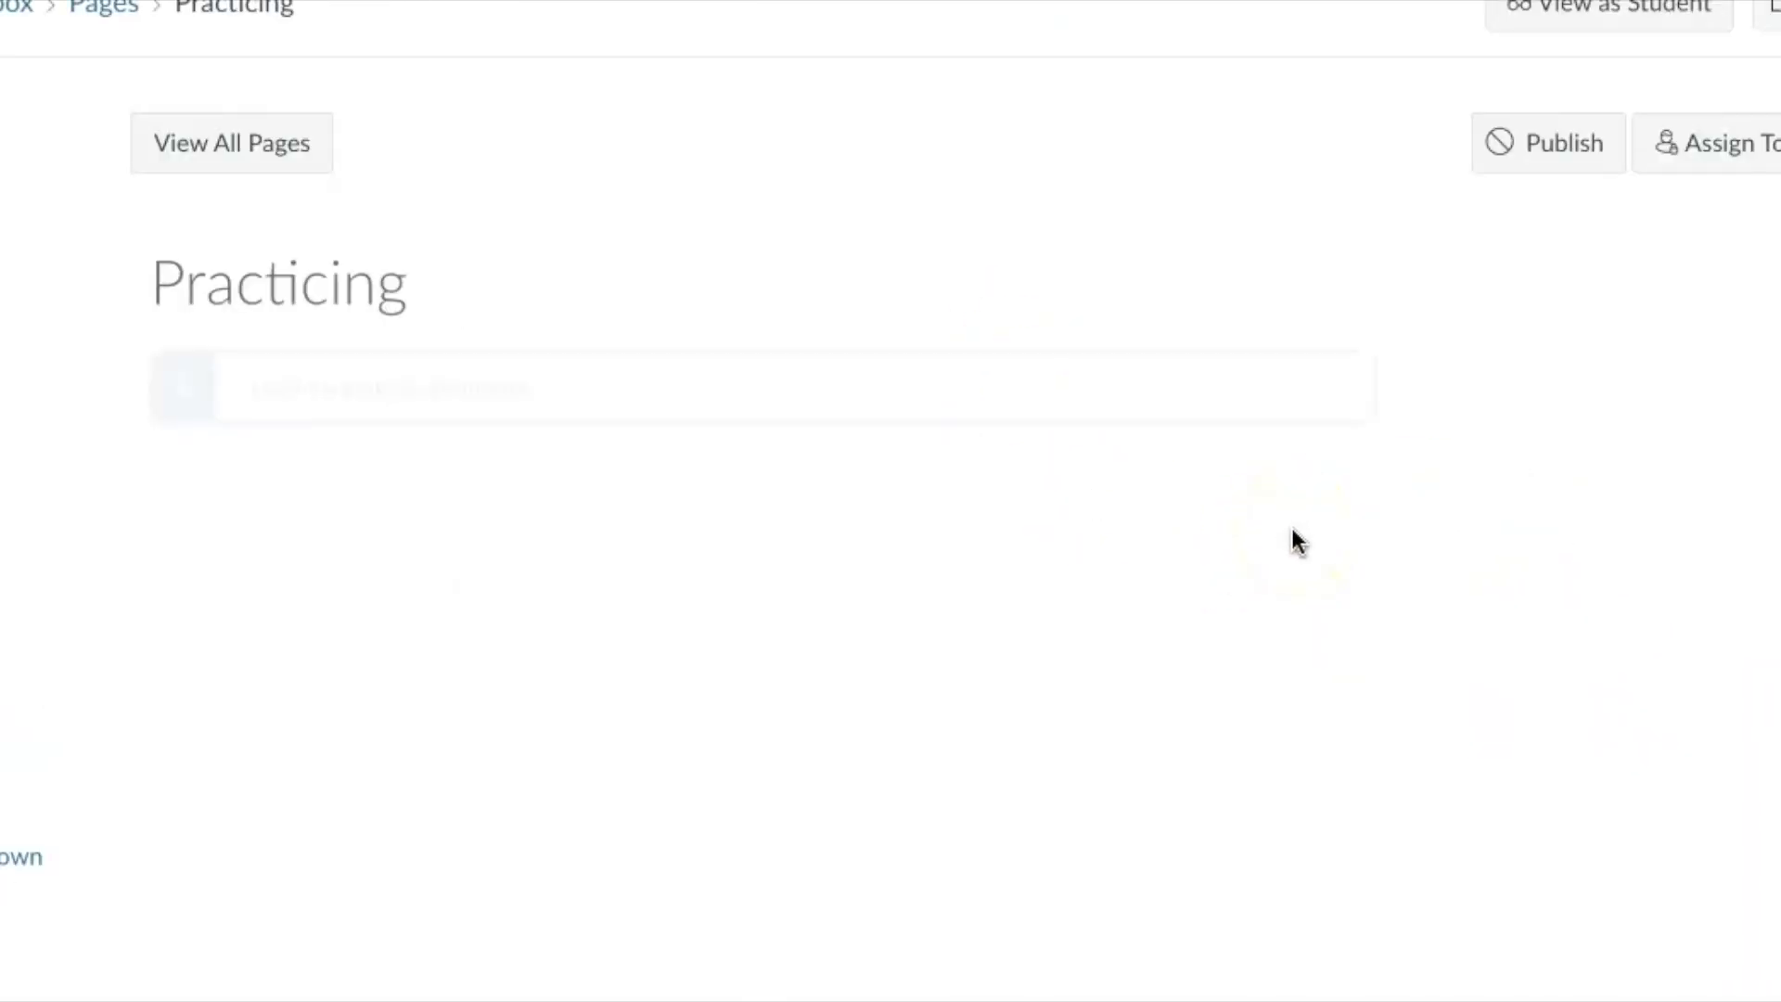
Examine the embedded videos and Quizlet Match activity on the saved page, including the activity's list of study modes
scroll(1602, 575, "down", 3)
scroll(1600, 564, "down", 15)
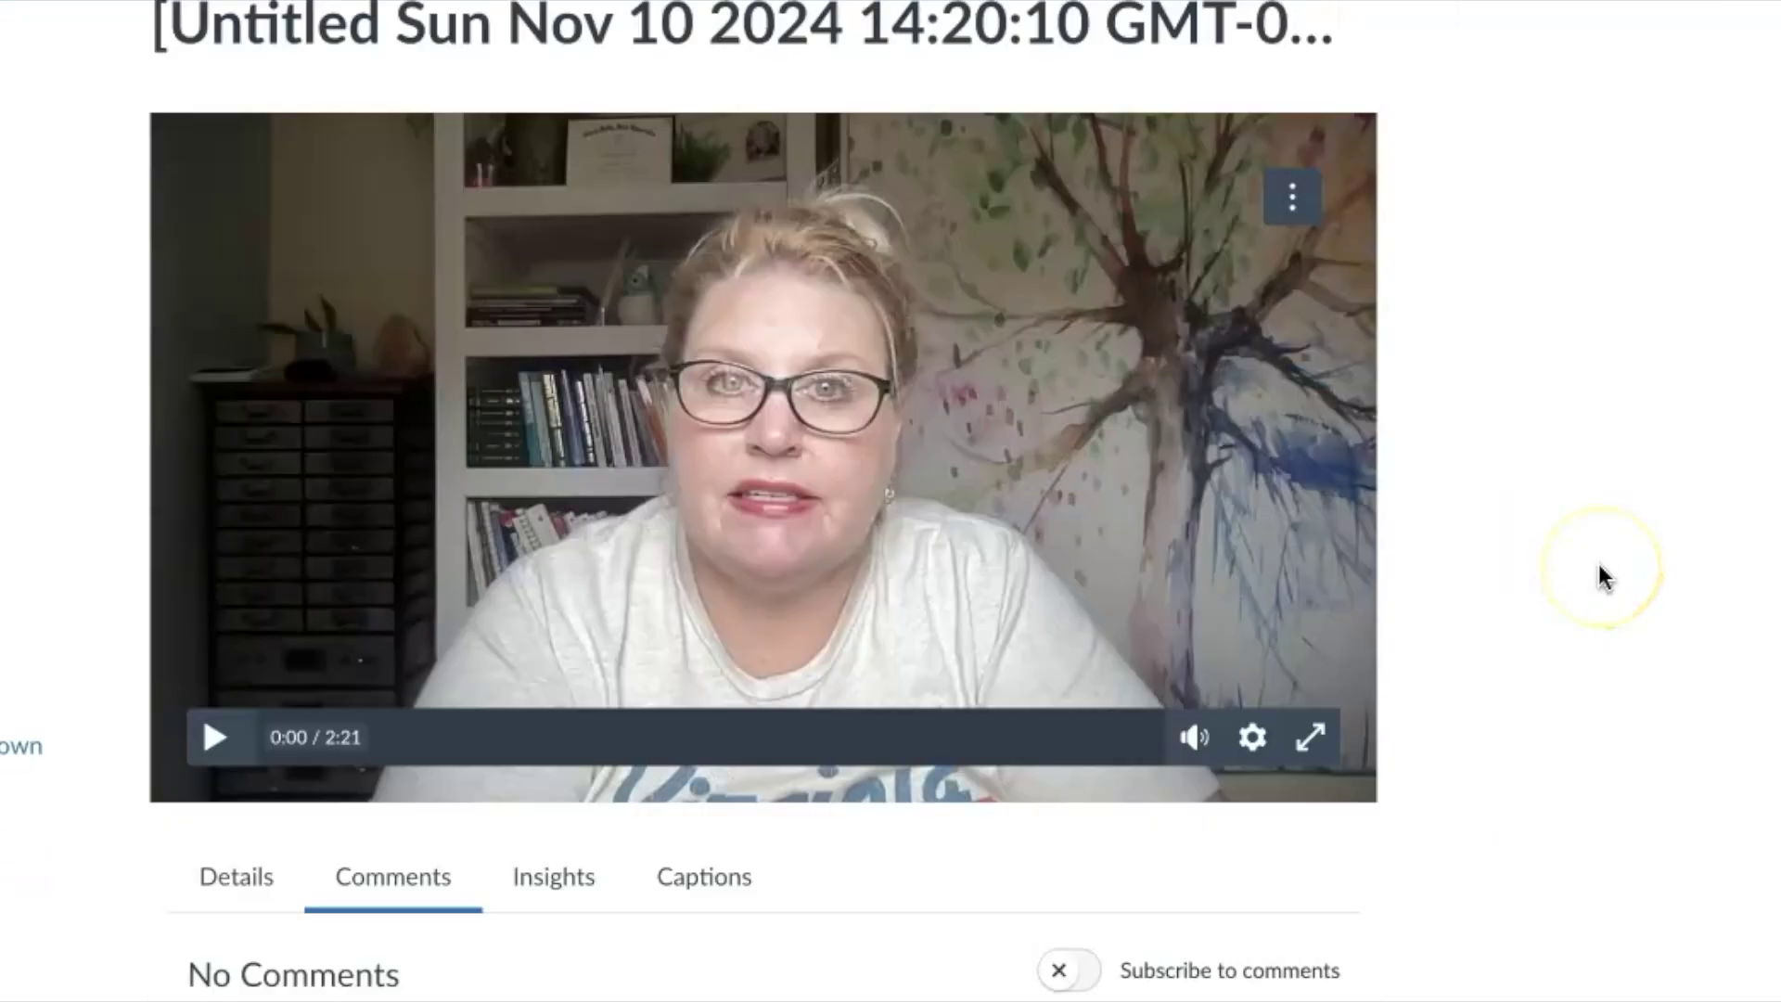
scroll(1600, 564, "down", 7)
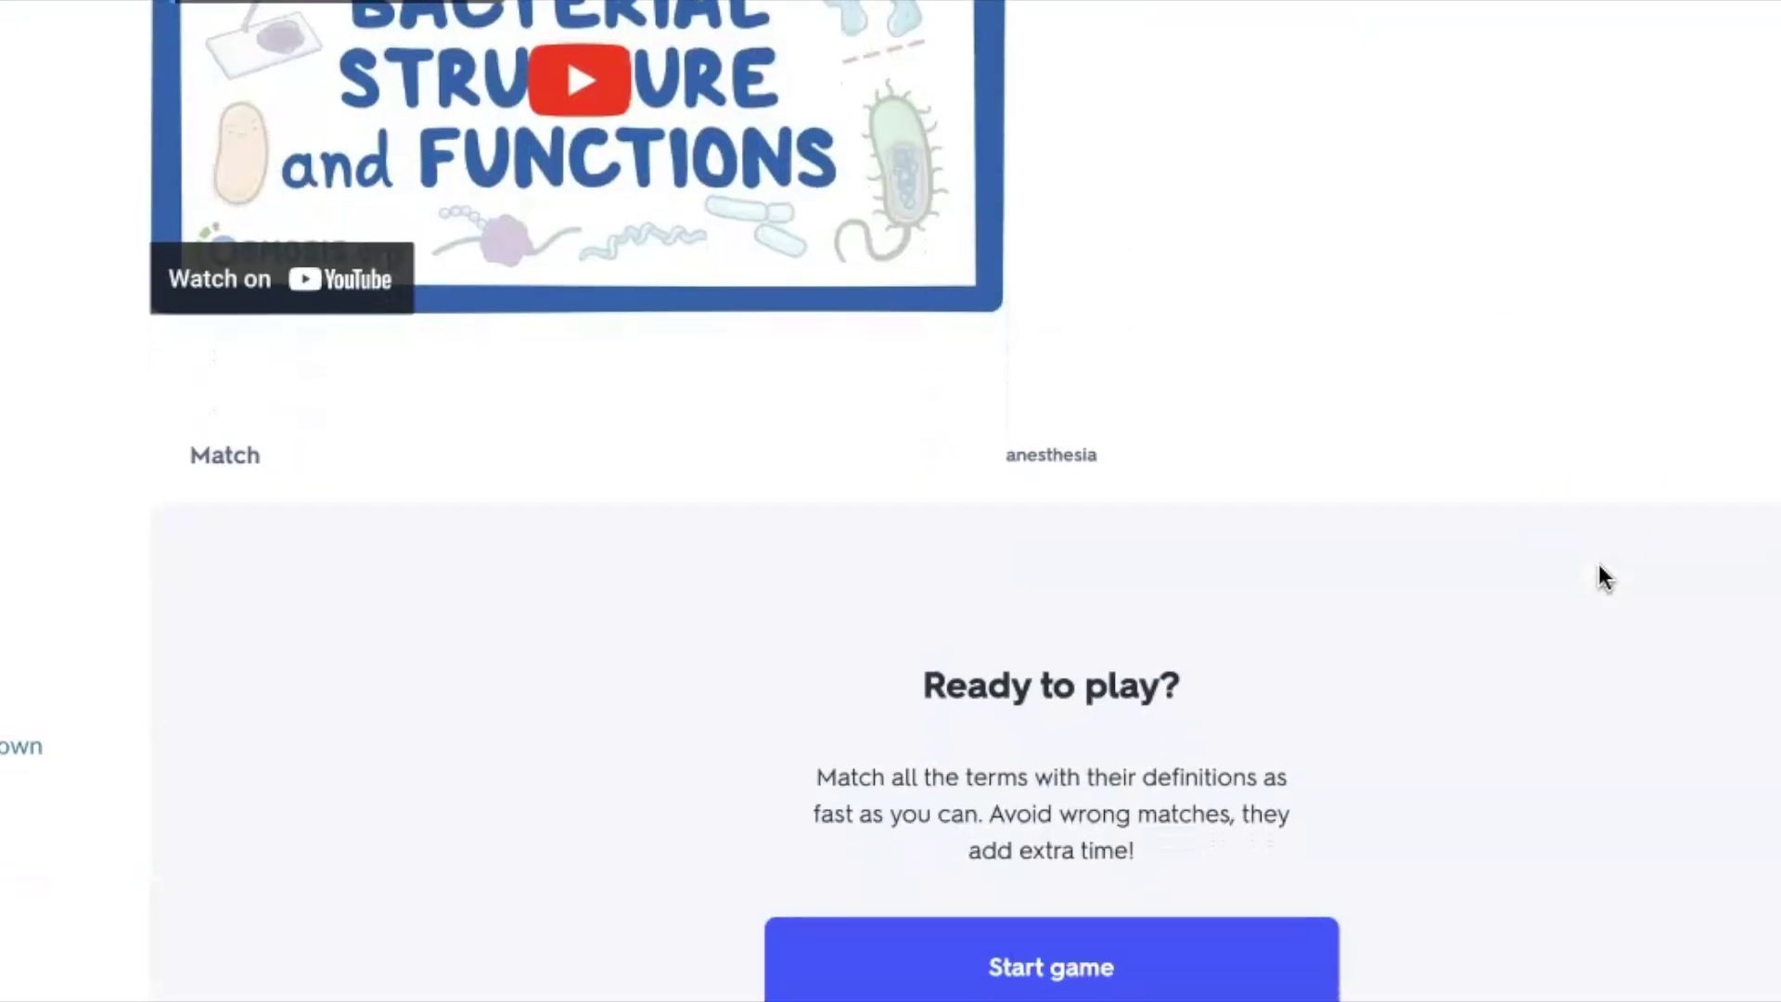
scroll(1599, 564, "down", 2)
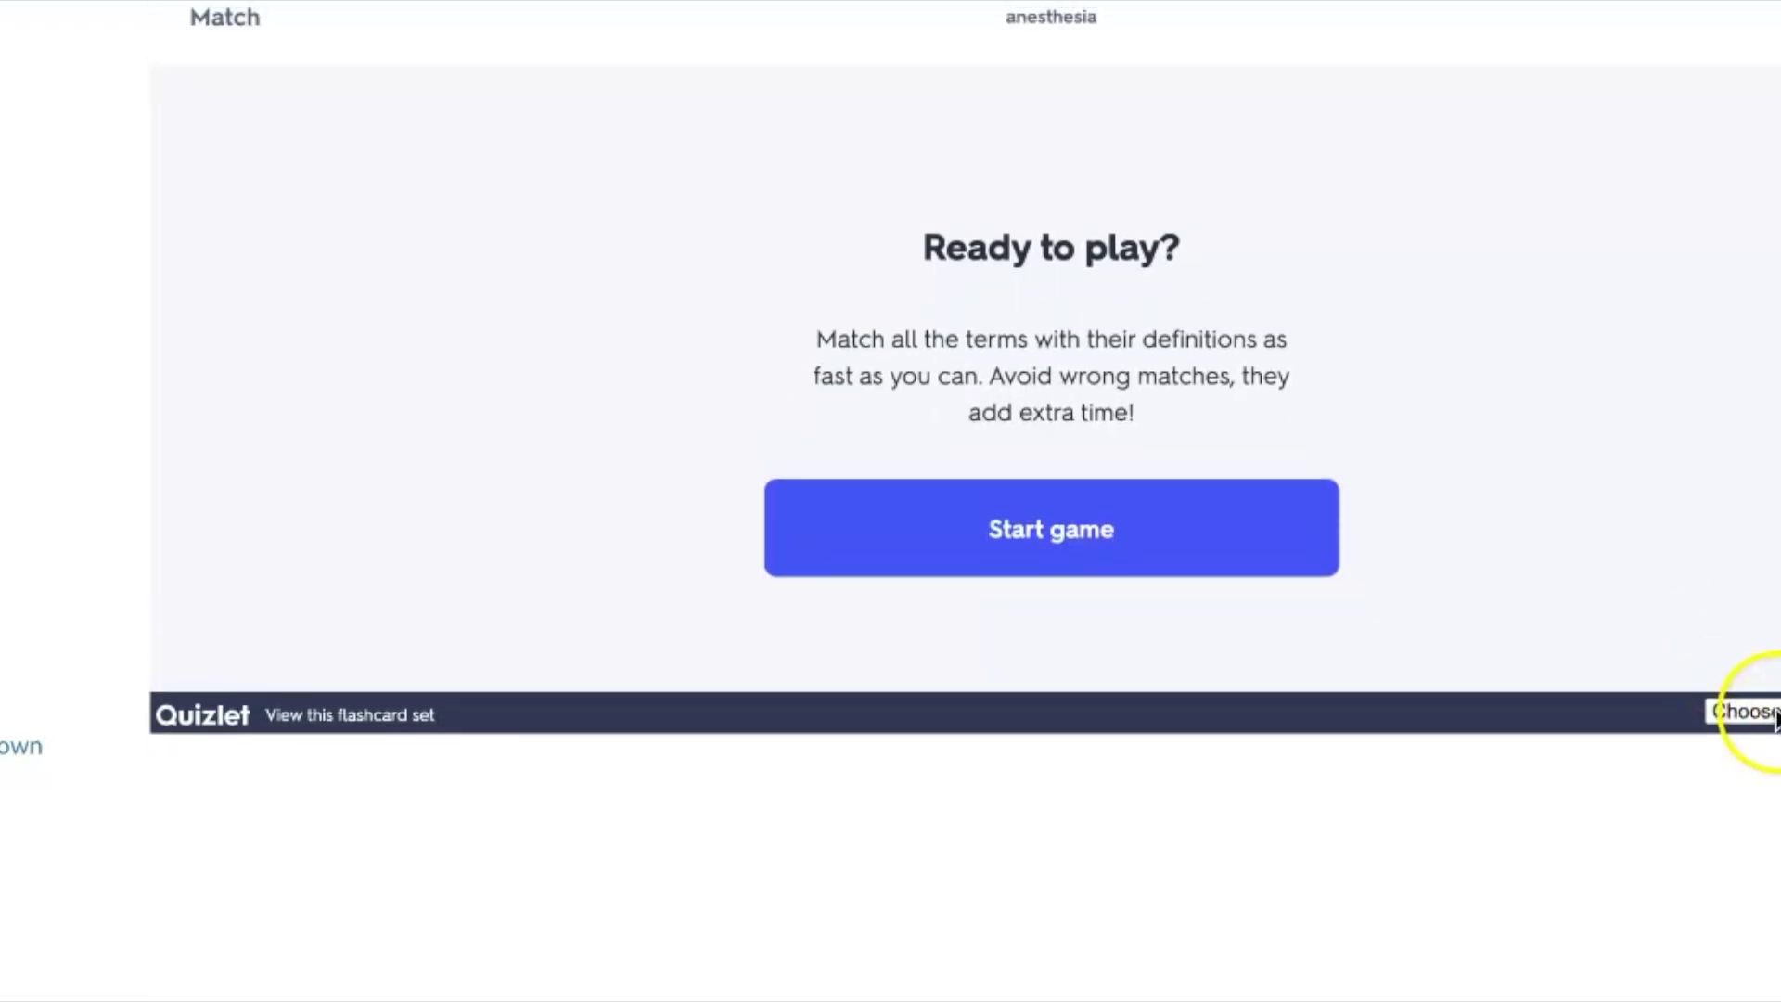
left_click(1753, 713)
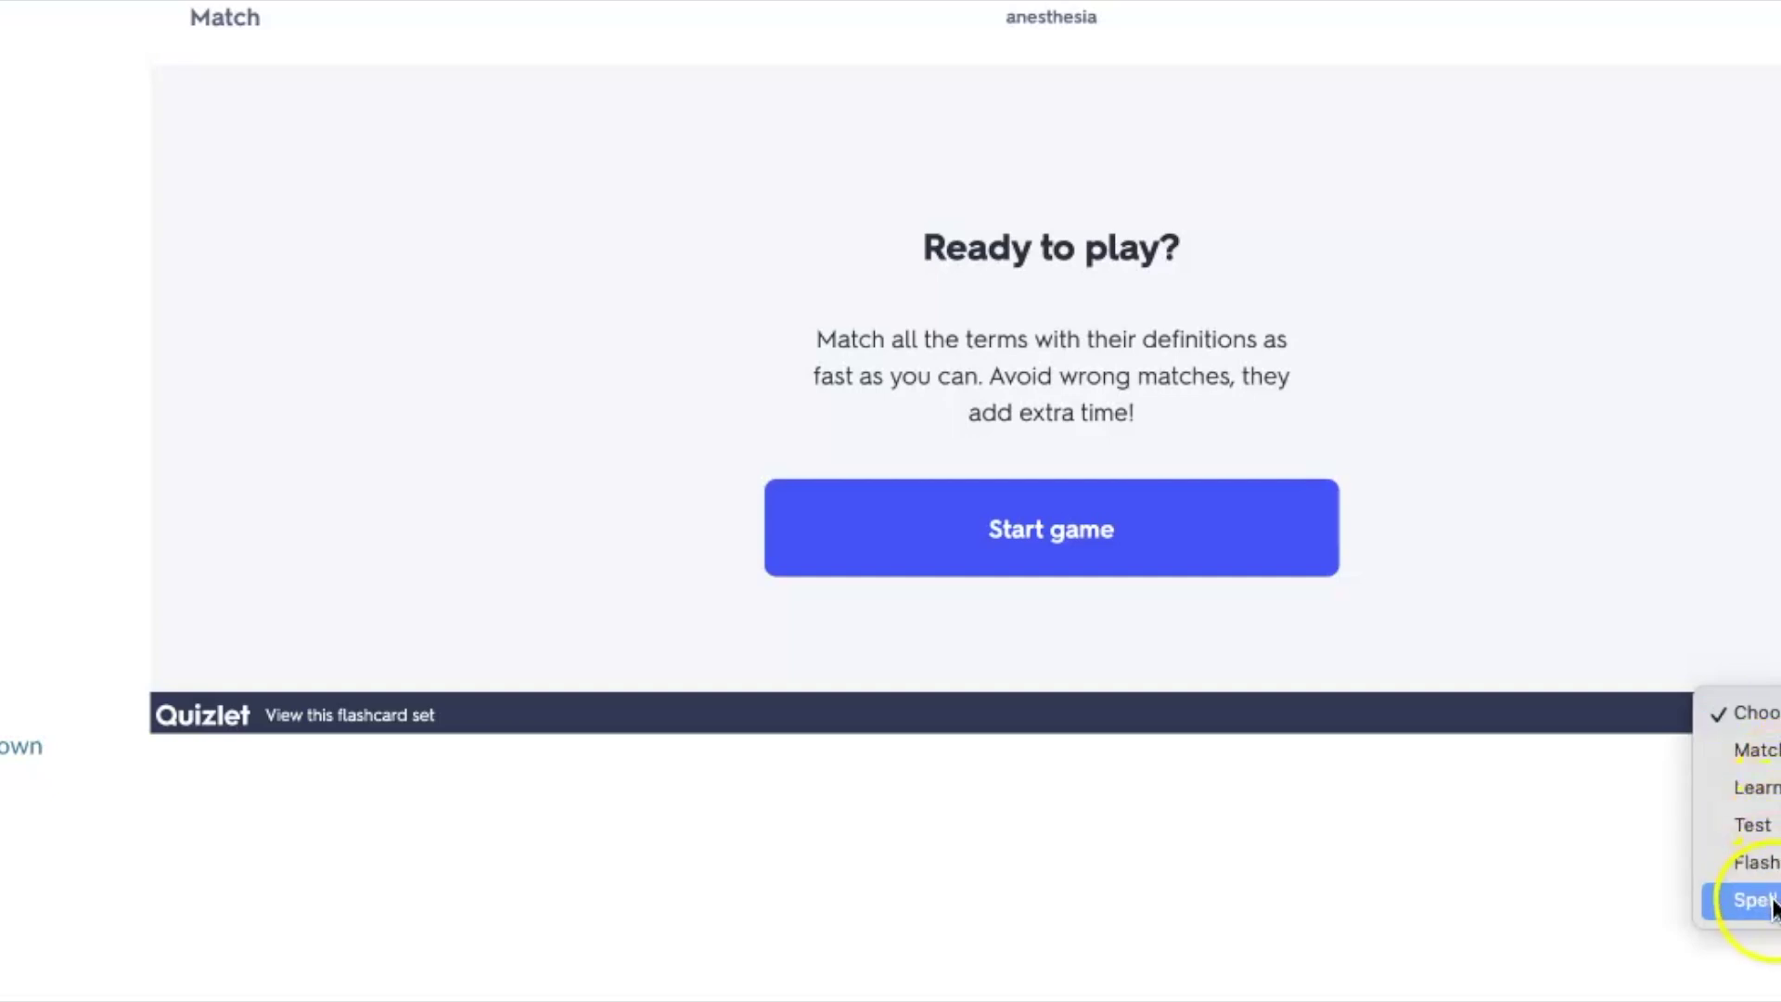
left_click(1601, 818)
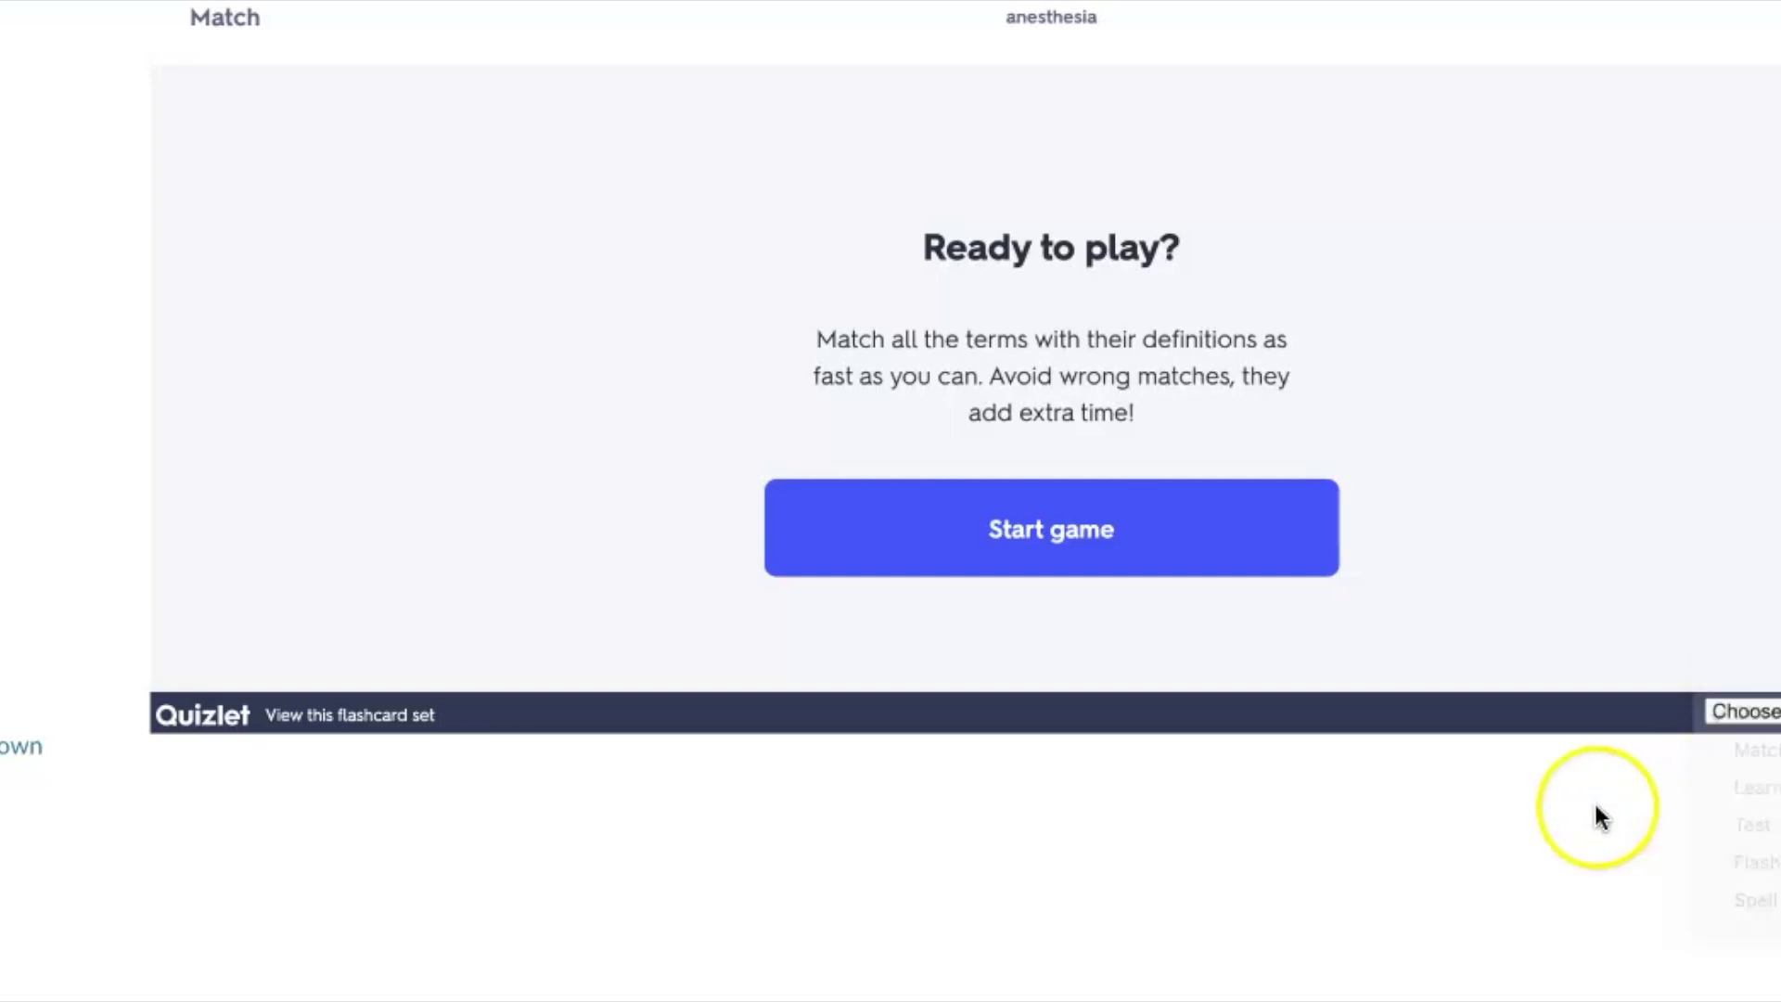
scroll(1601, 818, "up", 3)
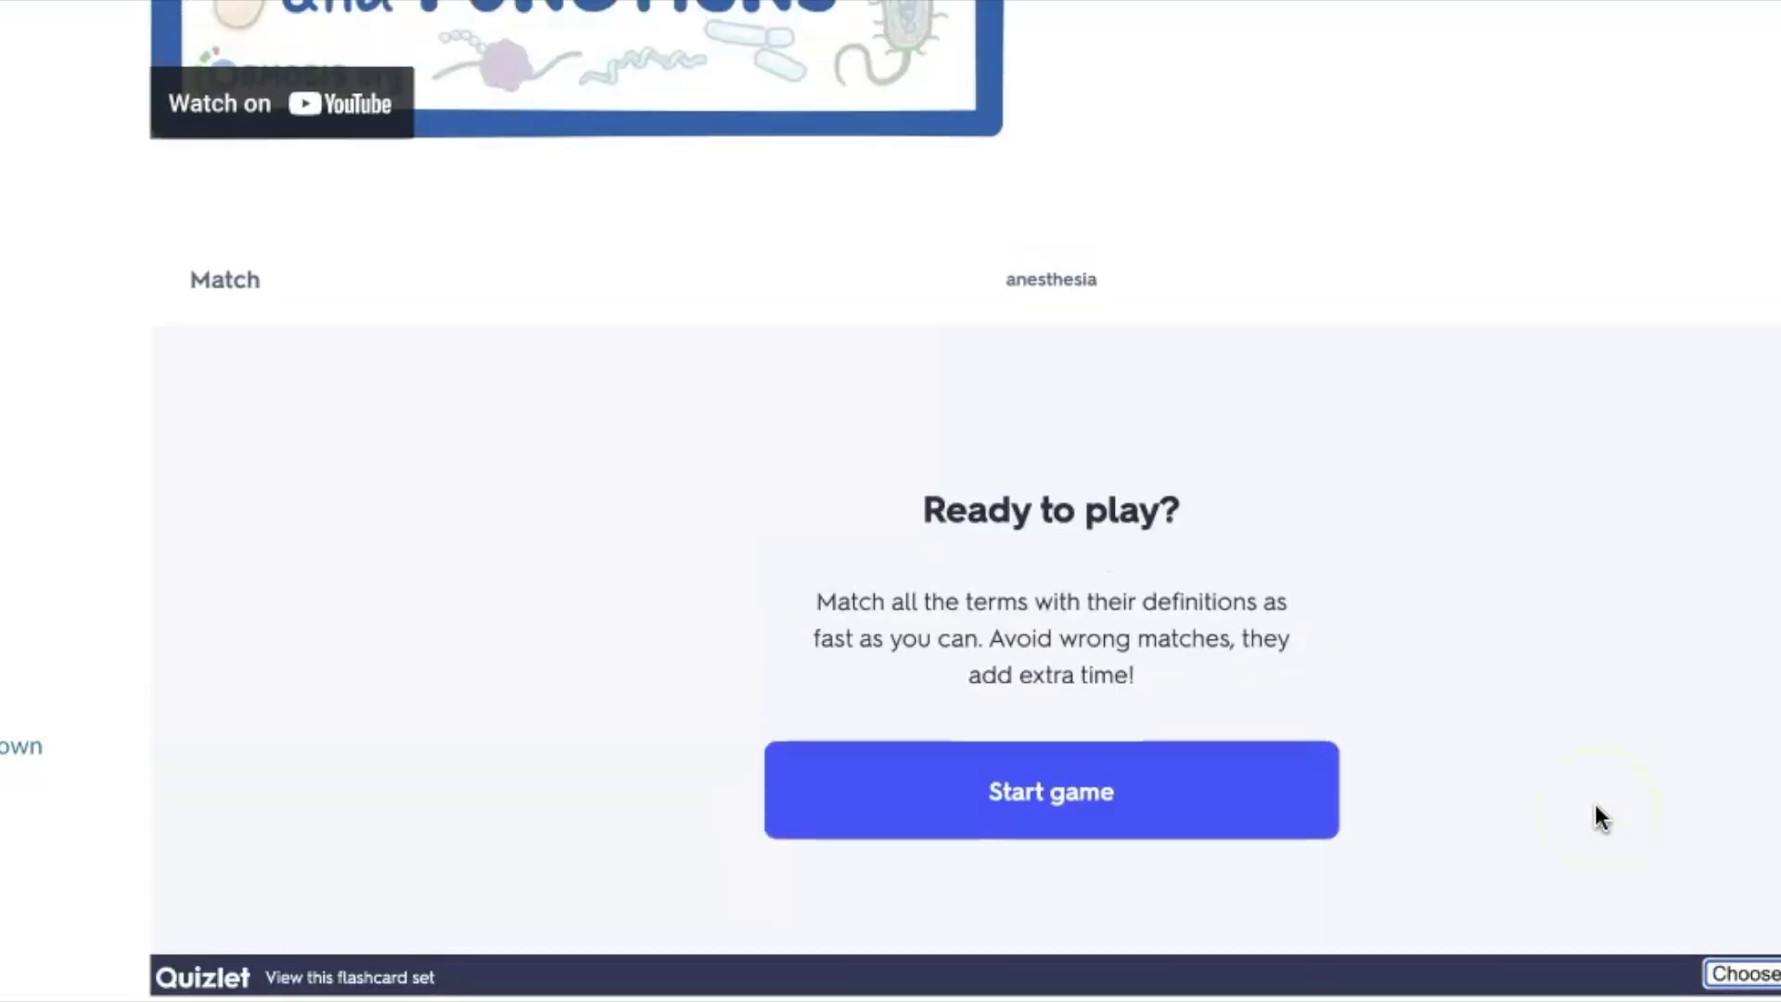
scroll(1596, 805, "up", 2)
scroll(1596, 806, "down", 4)
scroll(1596, 806, "up", 2)
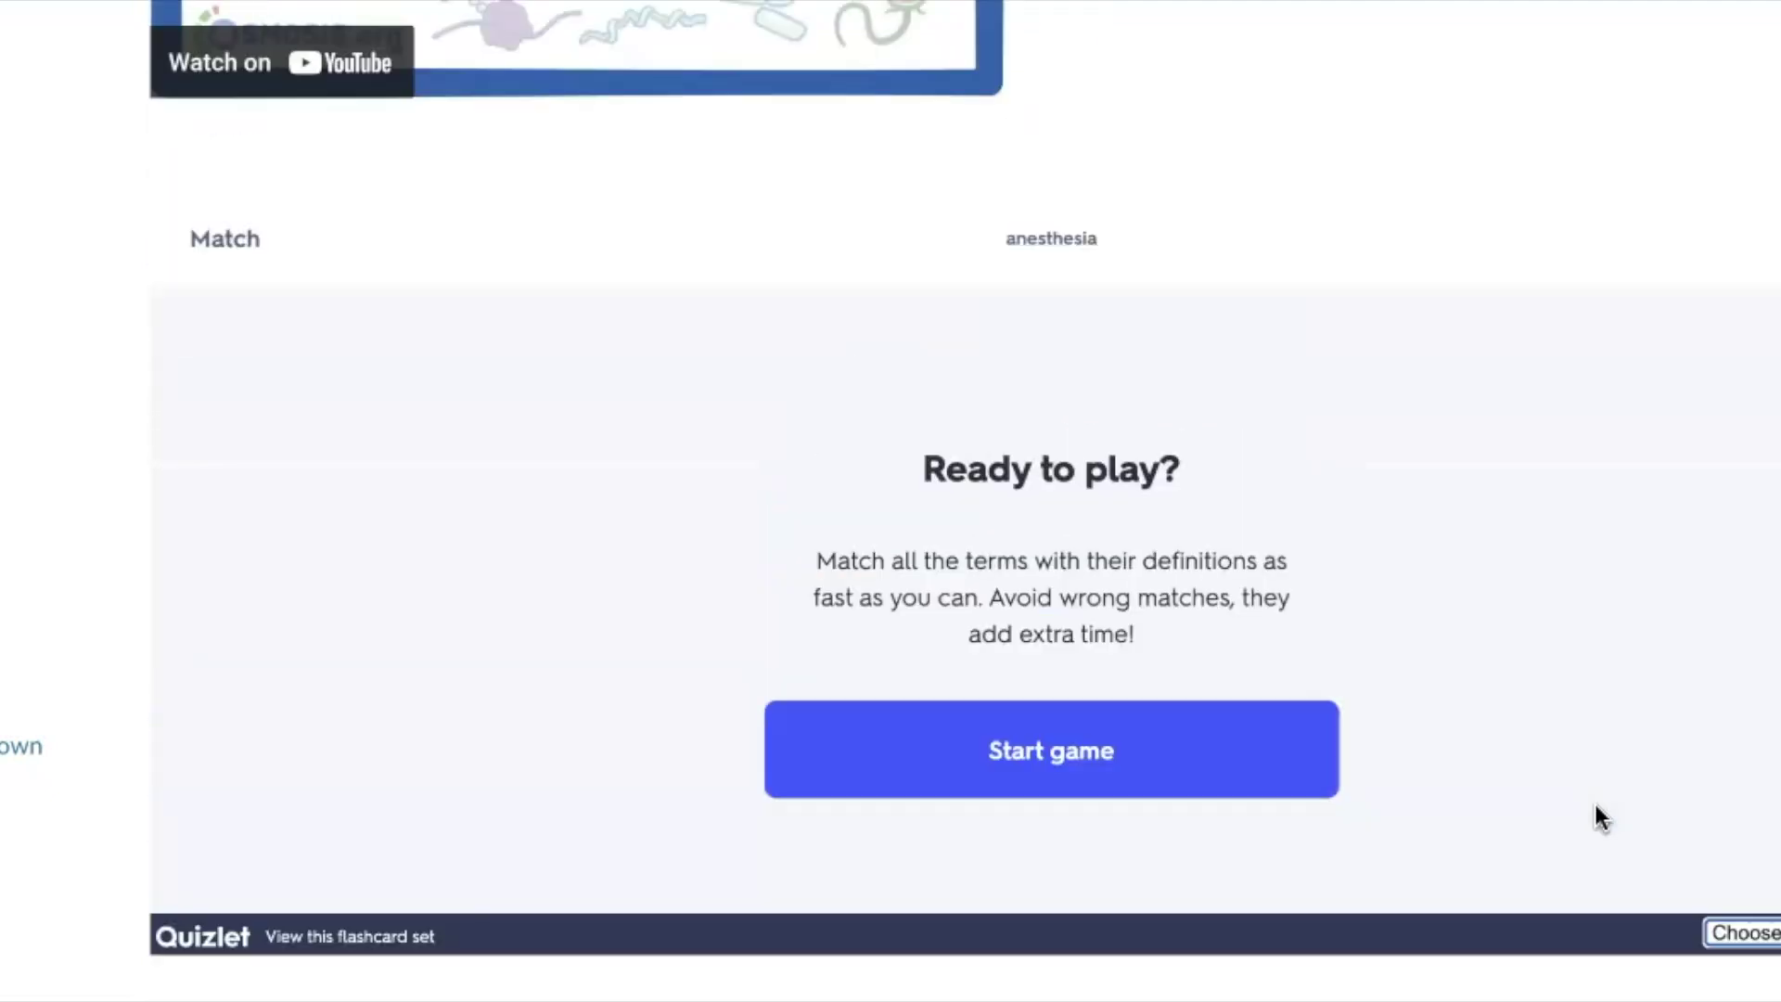
scroll(1596, 806, "up", 20)
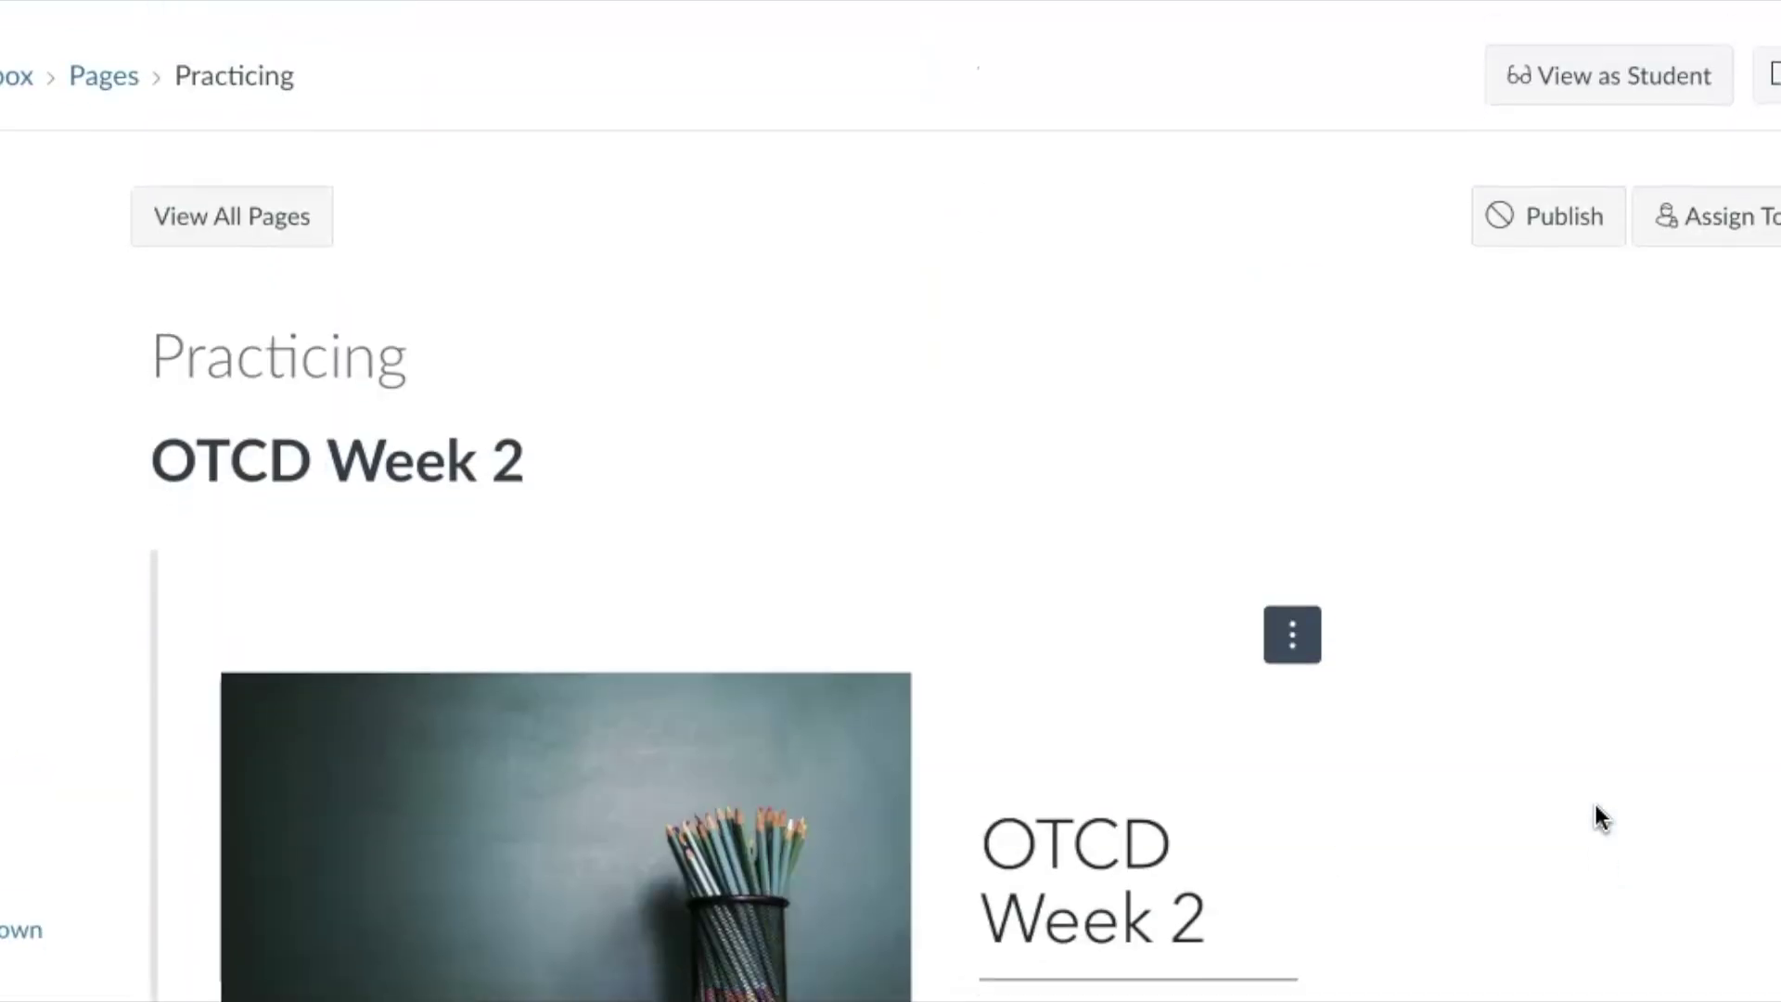
Reopen the "Practicing" page for editing and place the text cursor on the blank line below the Quizlet embed
scroll(1595, 805, "down", 1)
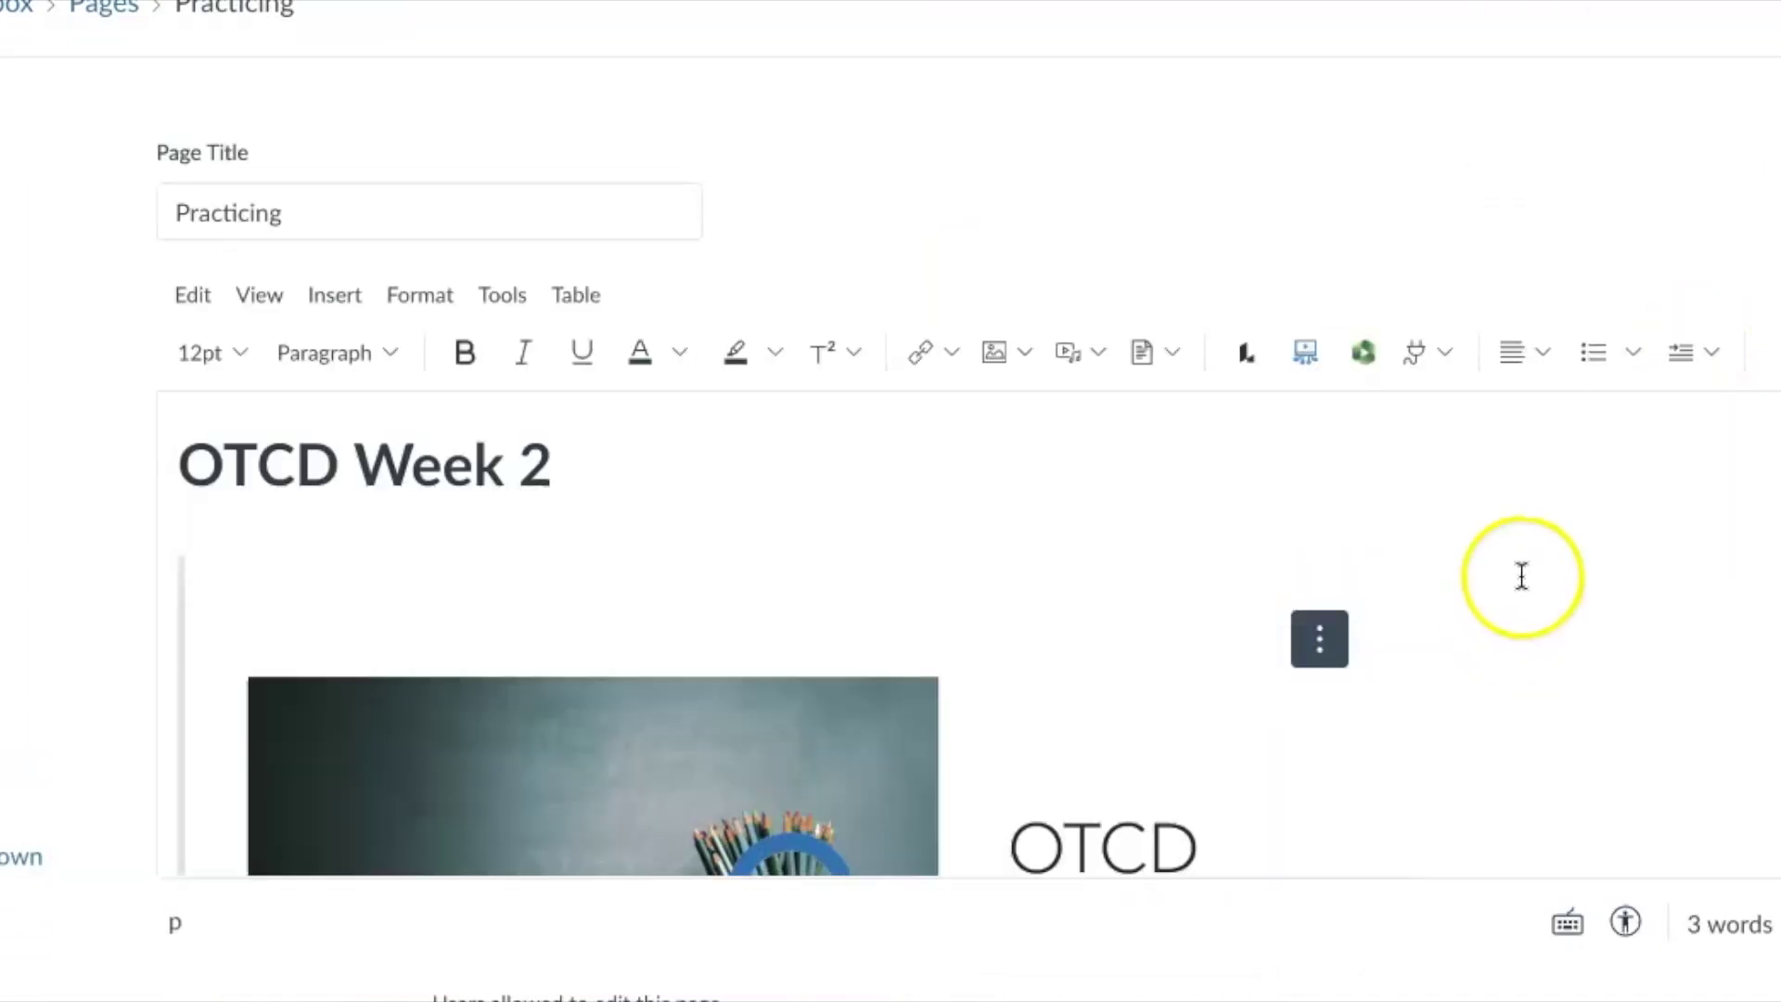
scroll(1522, 575, "down", 5)
scroll(1520, 598, "down", 10)
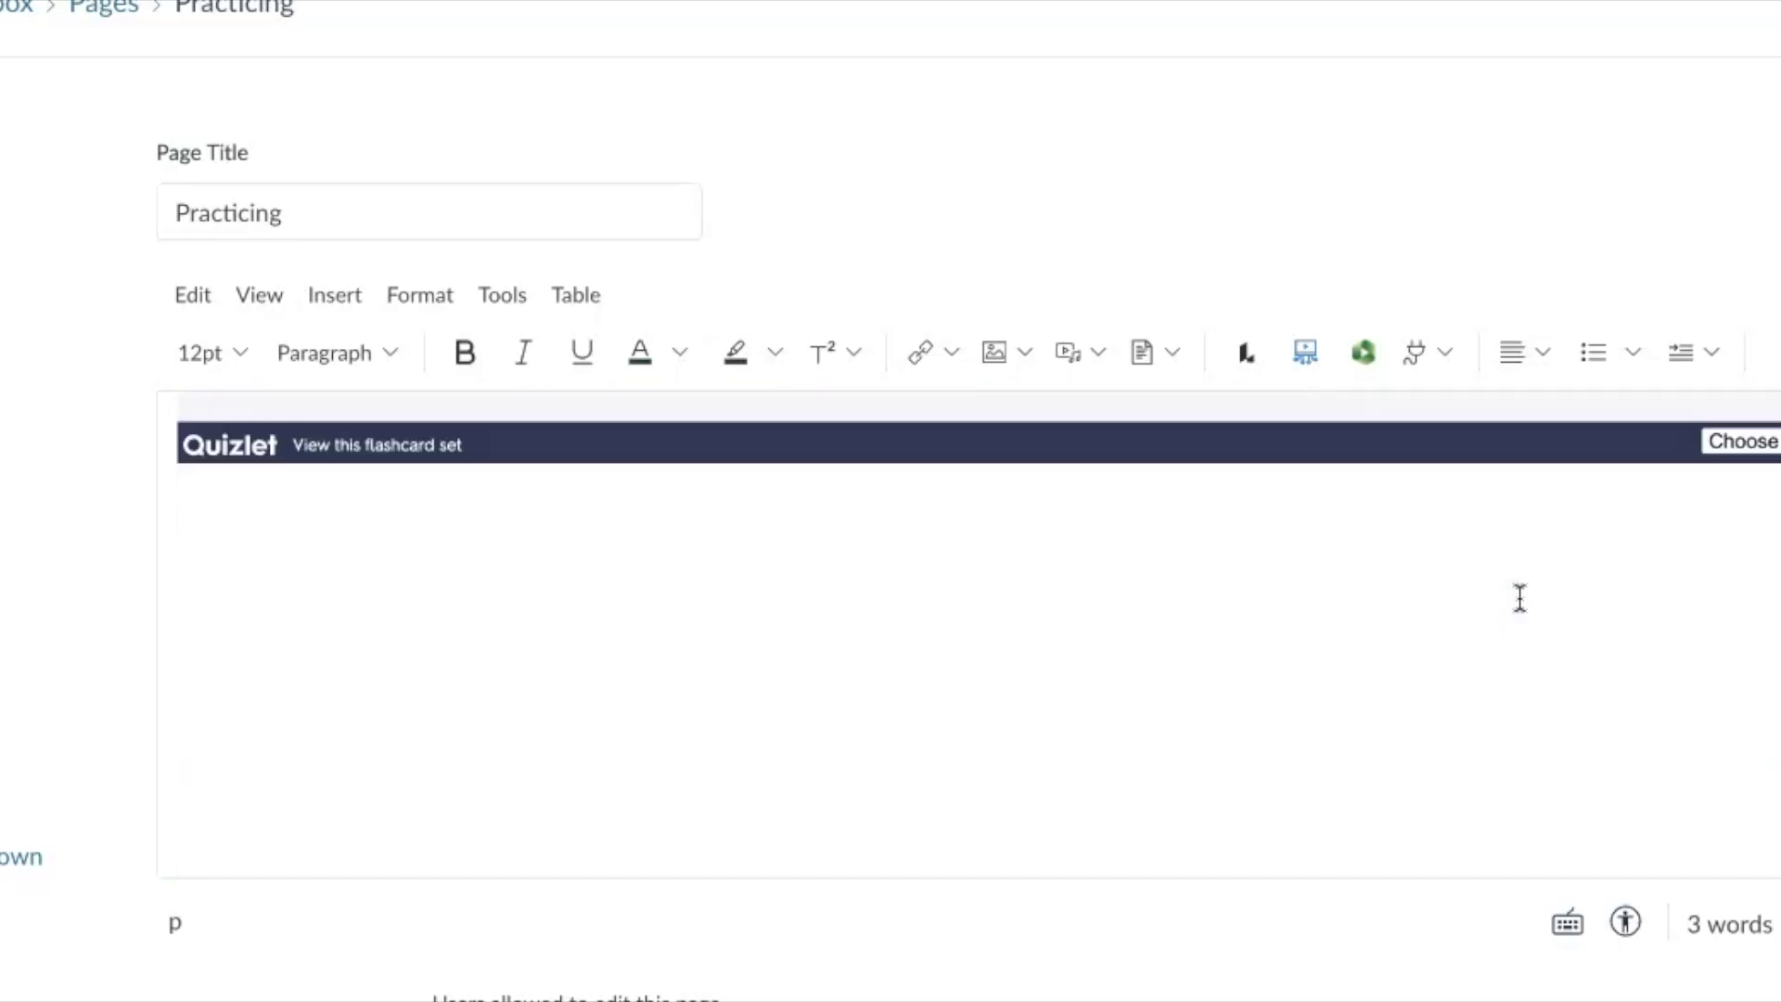
left_click(213, 548)
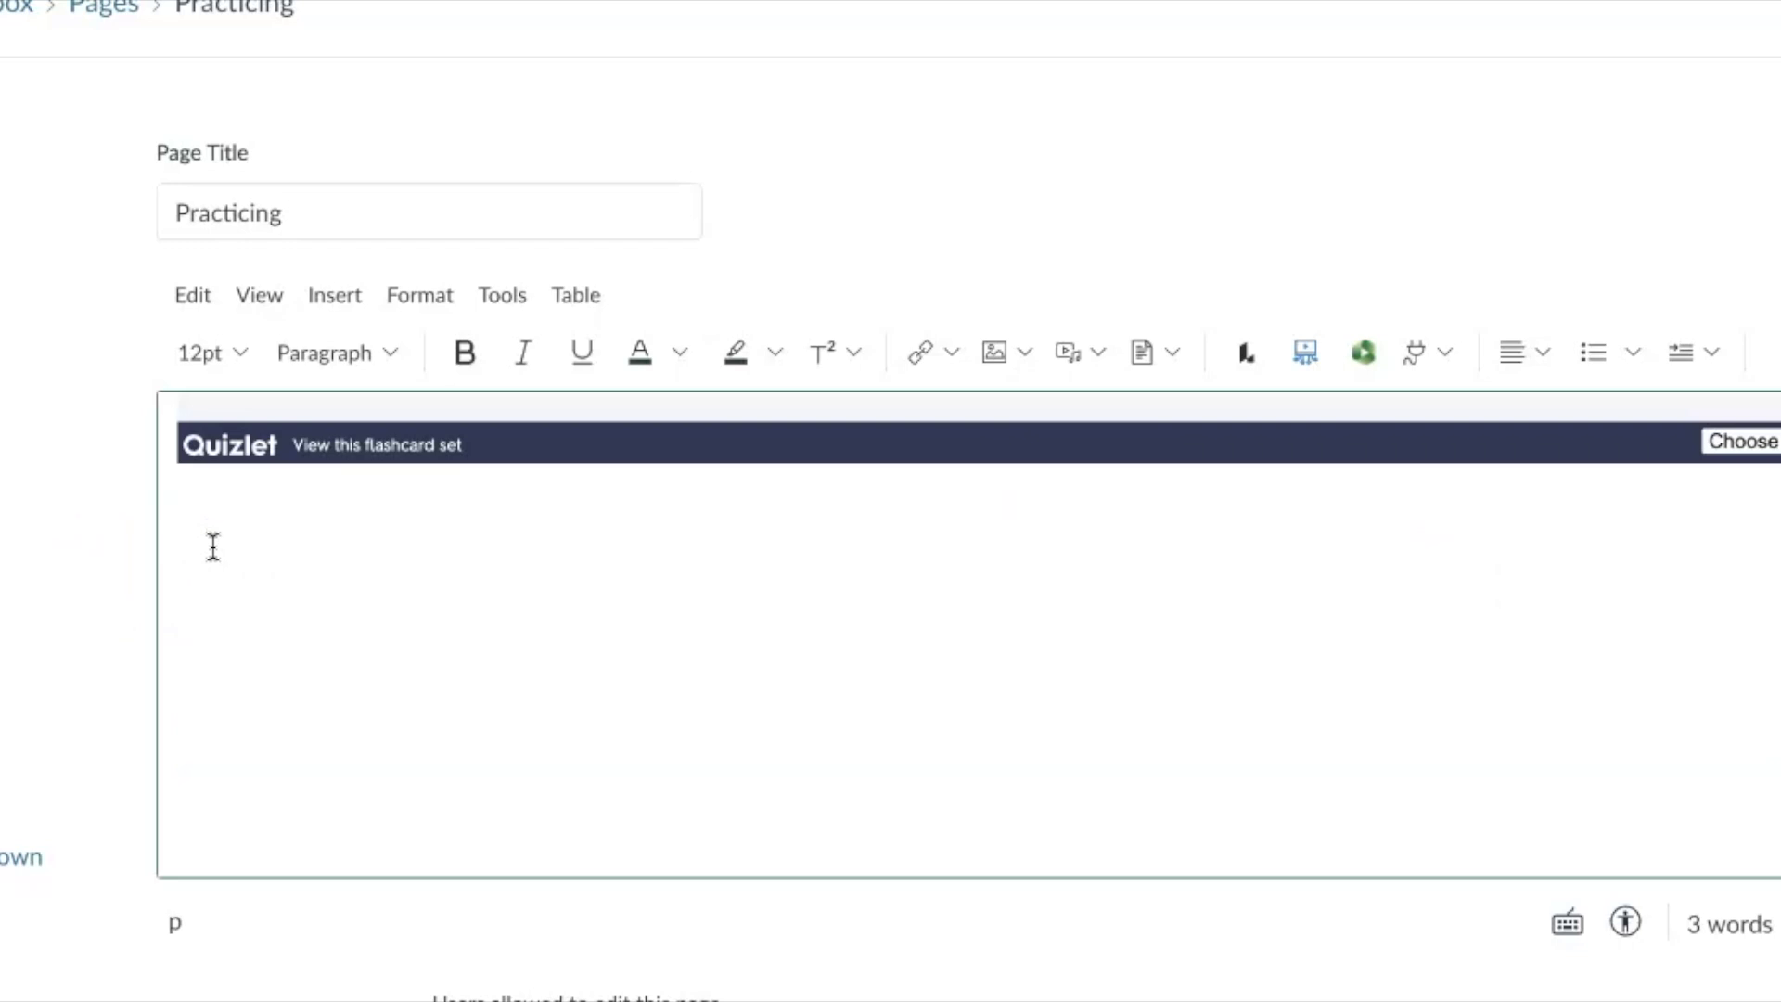
Embed the 8-second Studio video dated Sun Oct 27 2024 17:33:02 below the Quizlet activity, with media tabs displayed and media download disallowed
left_click(1303, 355)
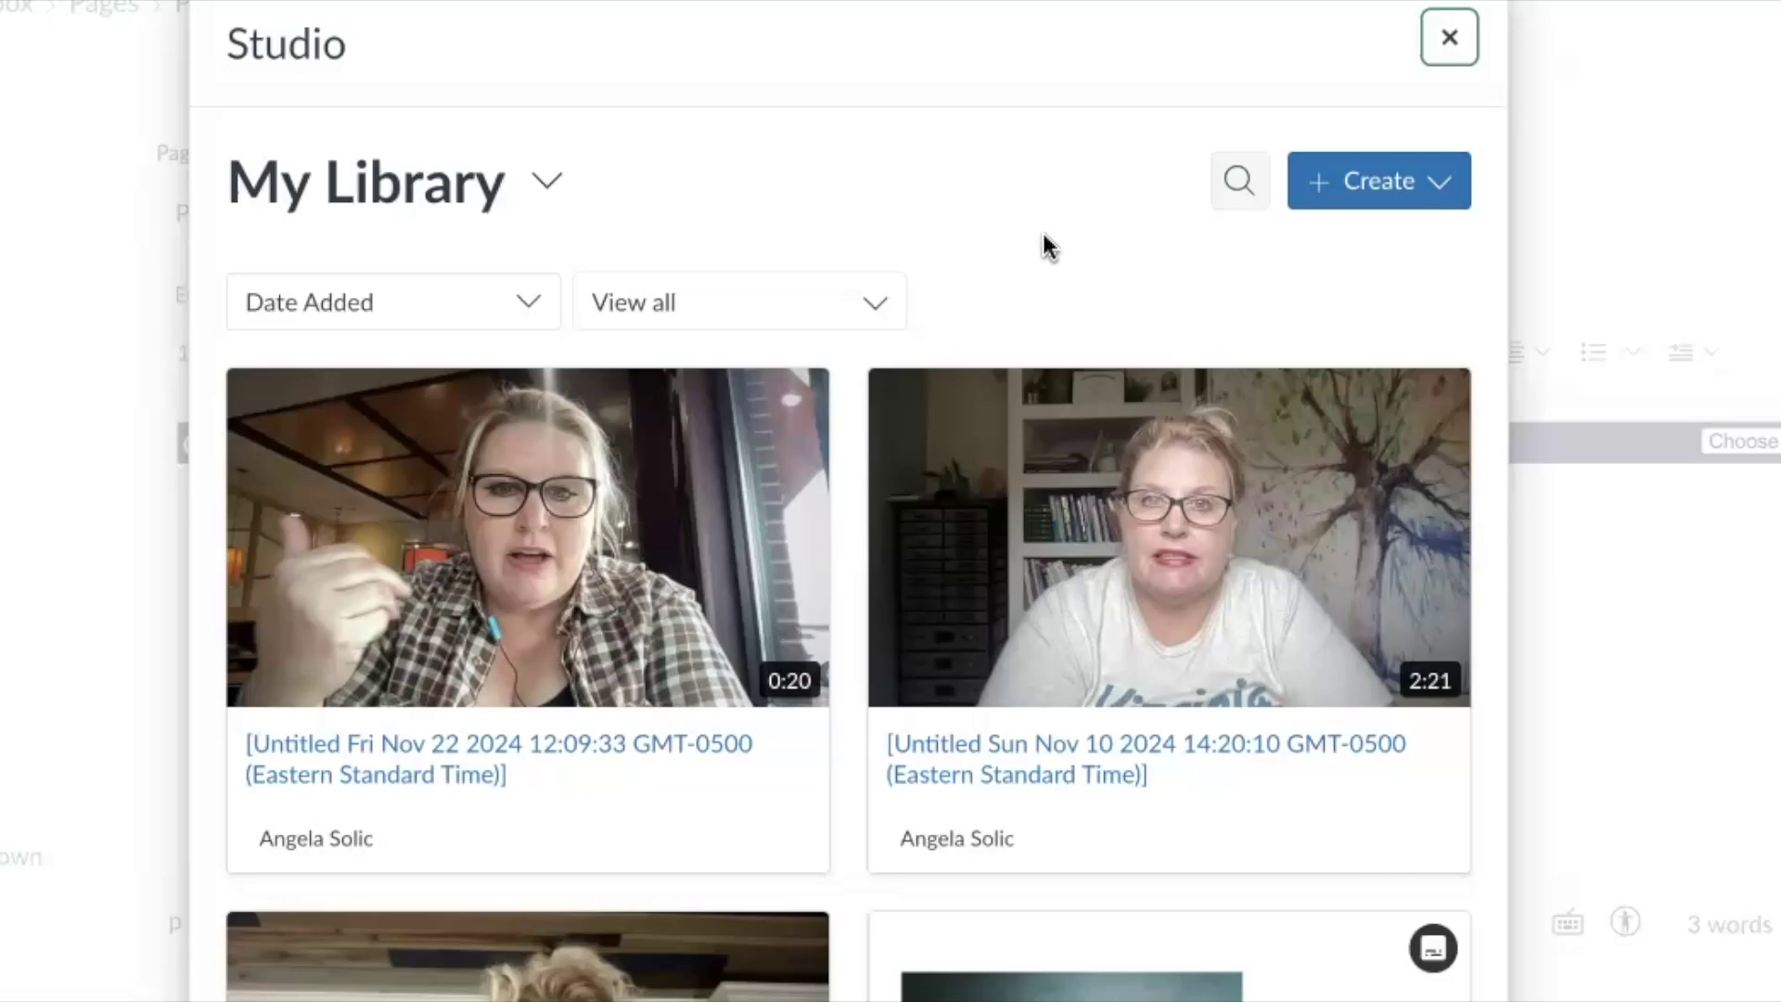
mouse_move(1132, 631)
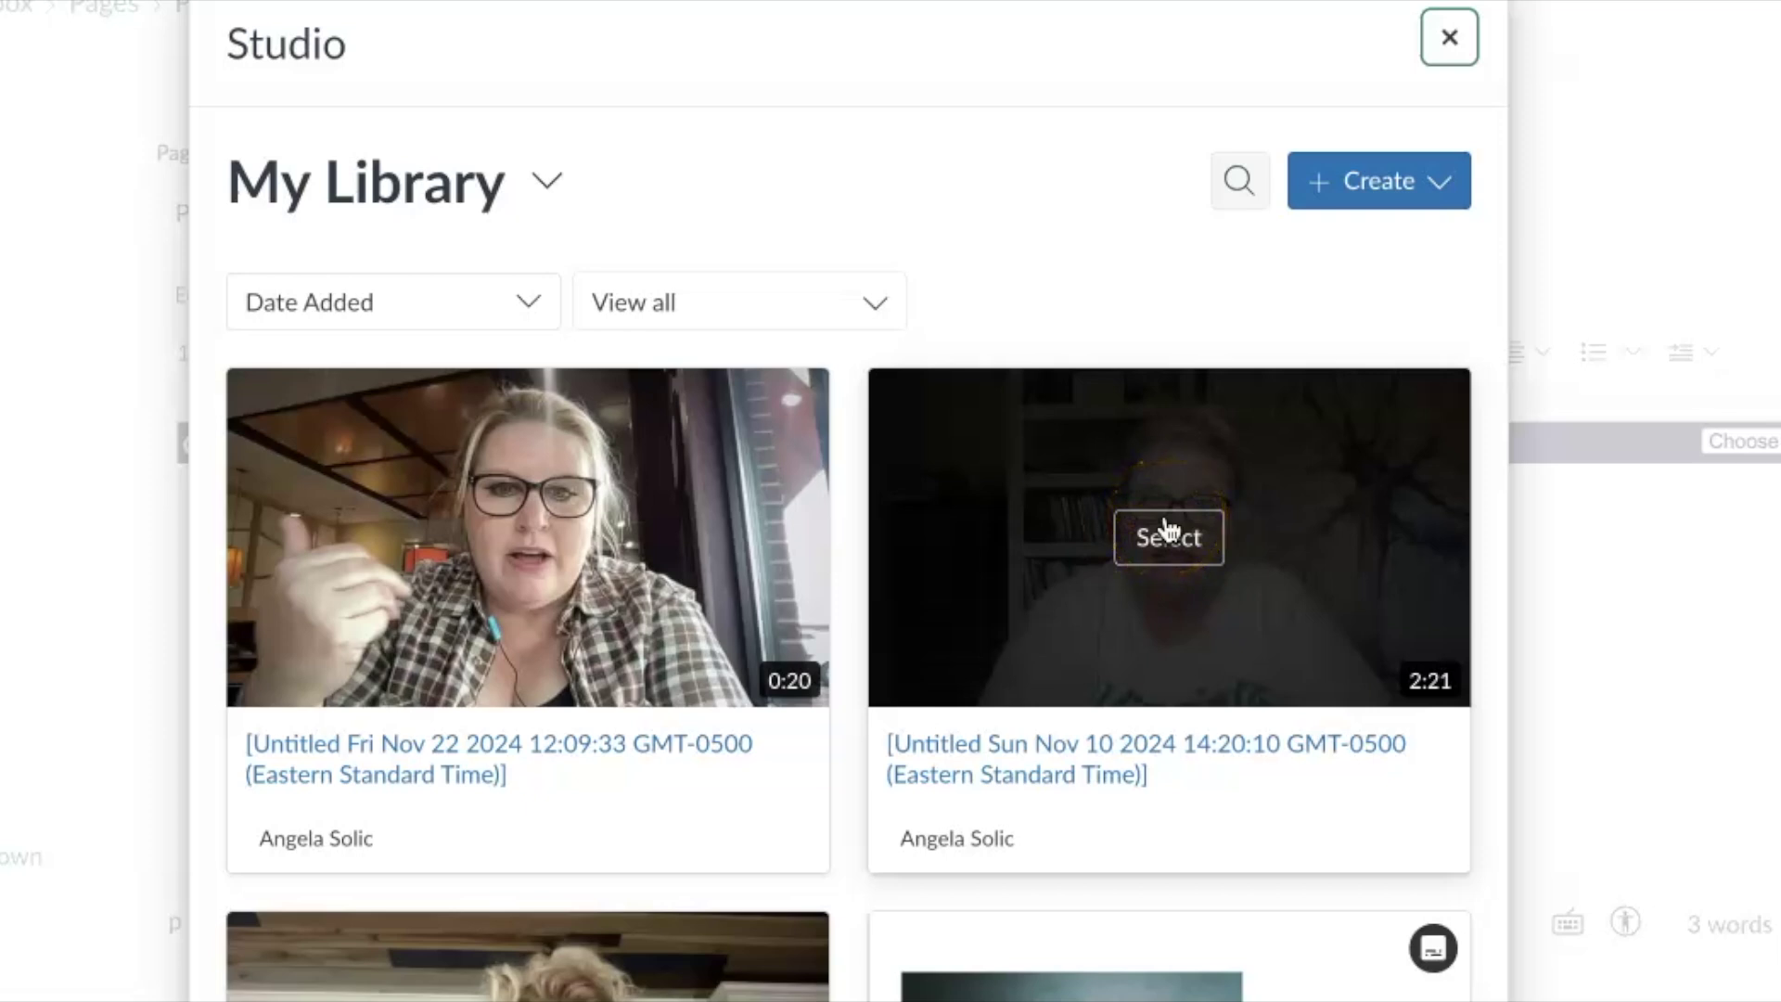
scroll(849, 795, "down", 3)
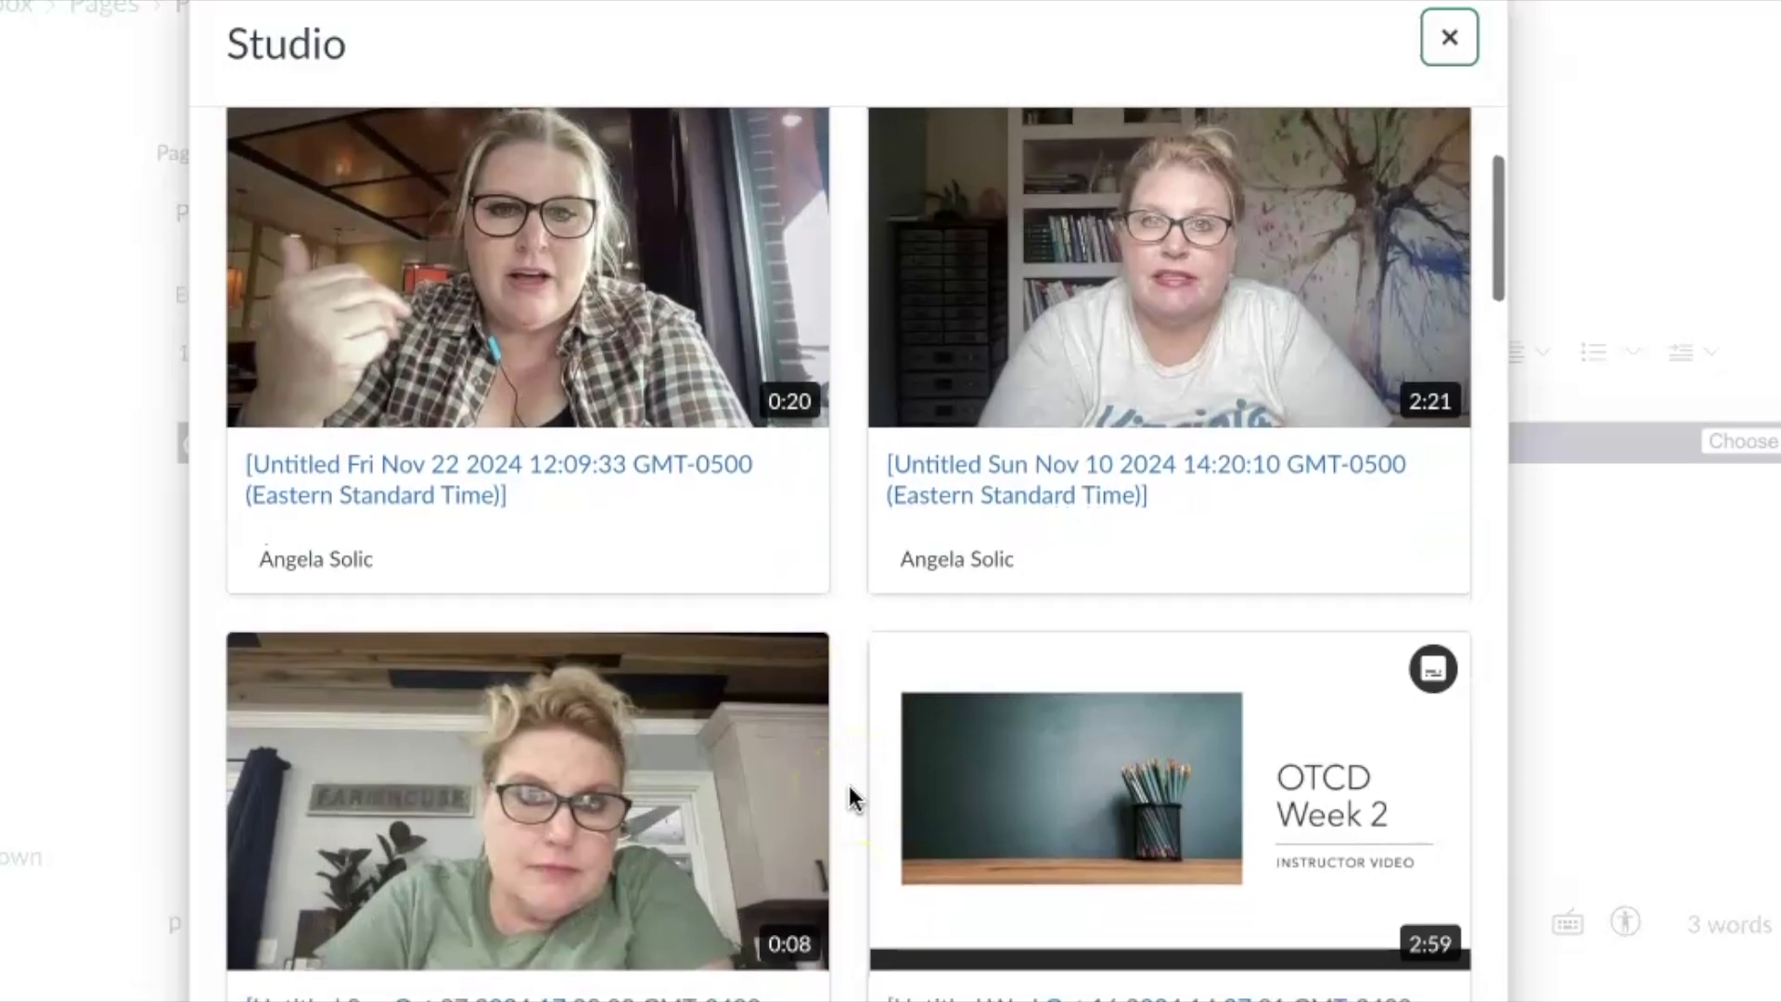
scroll(849, 785, "up", 3)
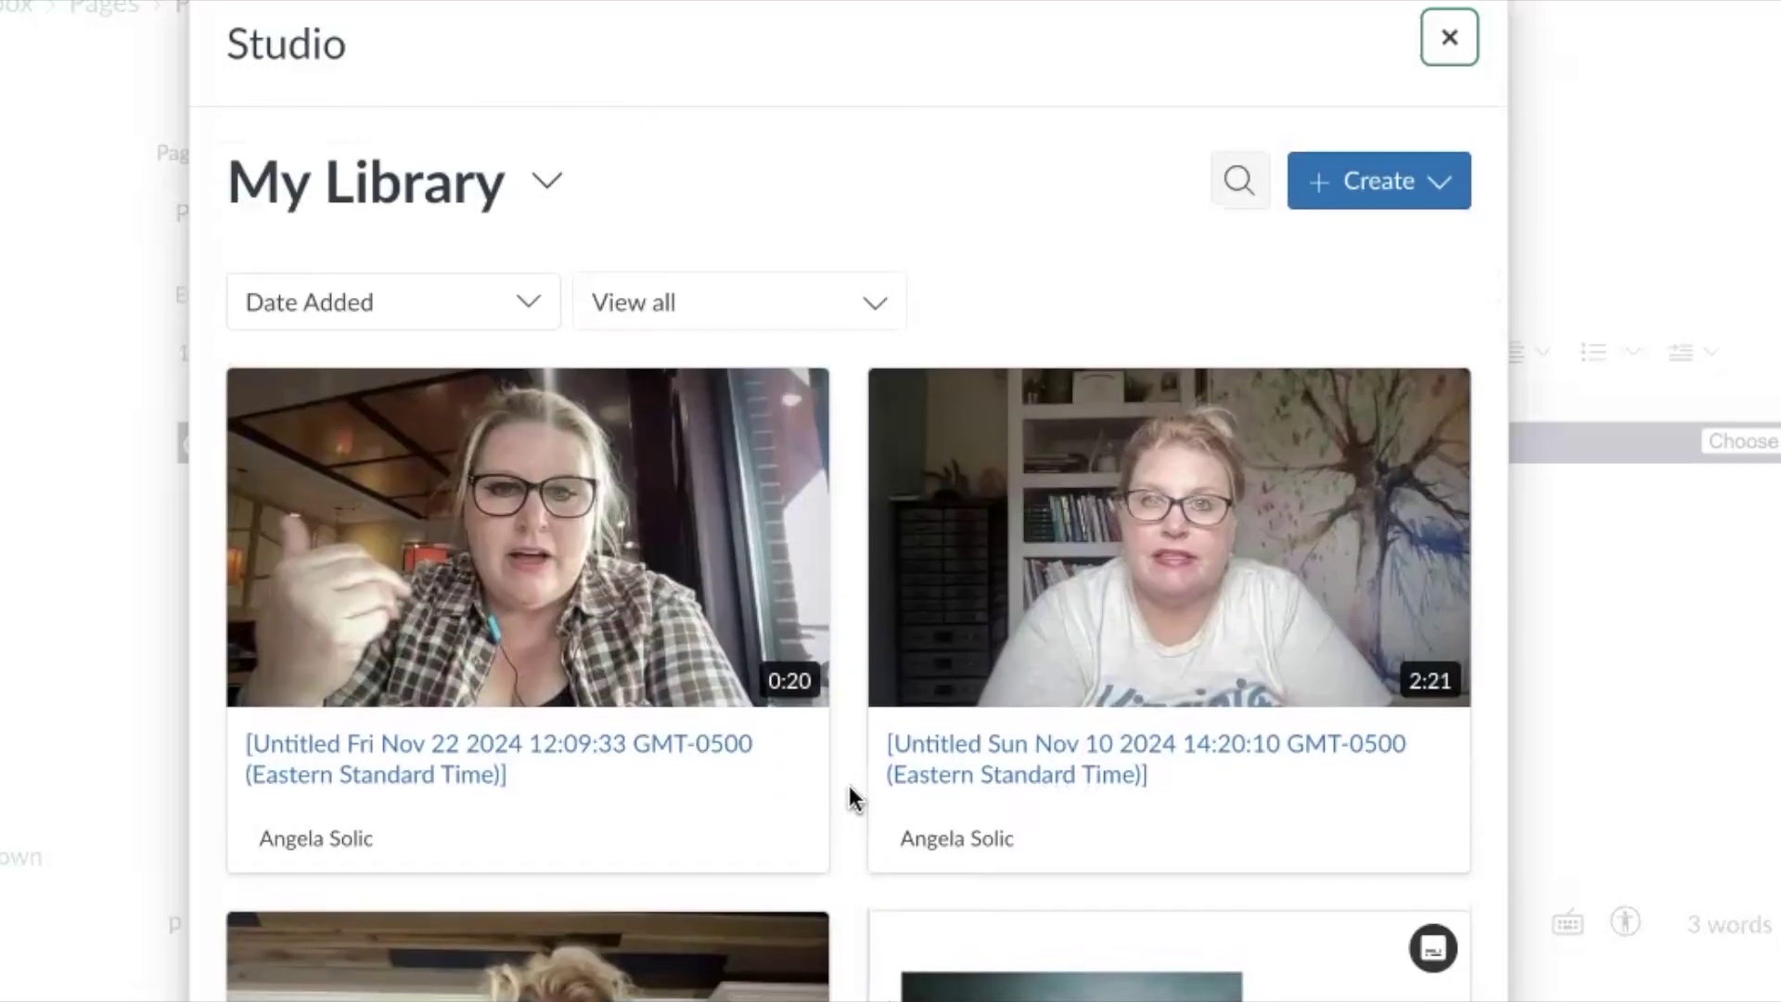
scroll(849, 785, "down", 6)
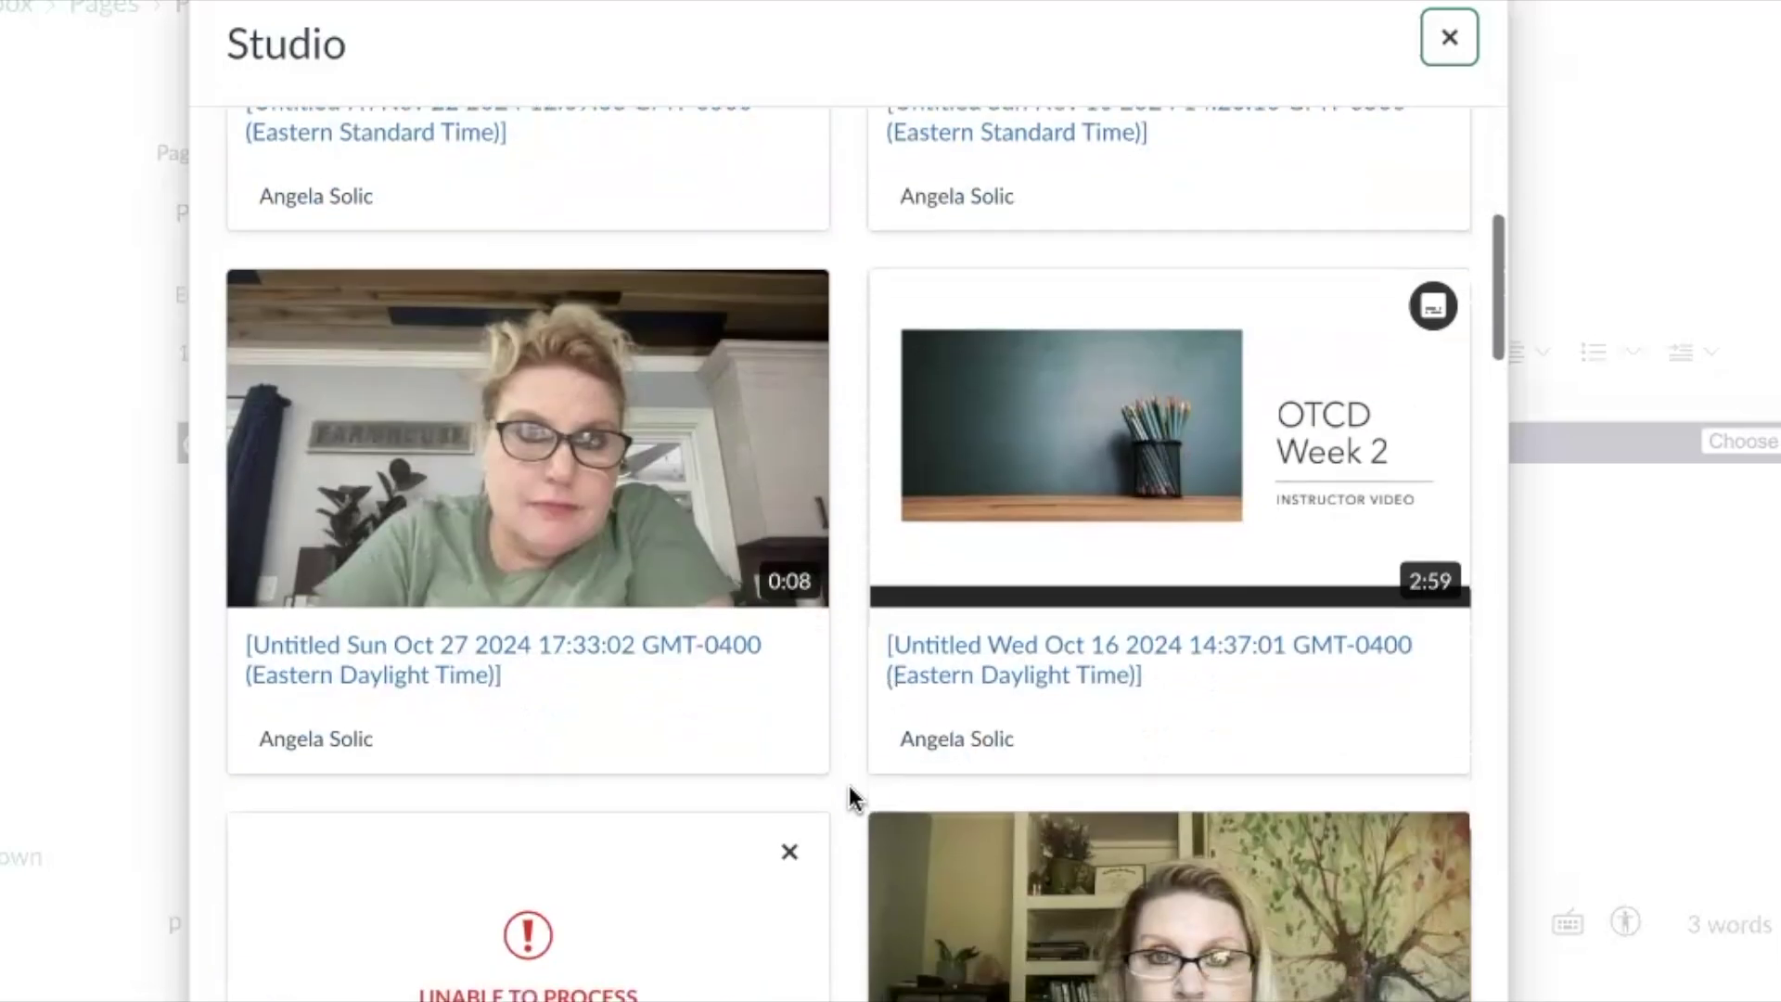
mouse_move(297, 350)
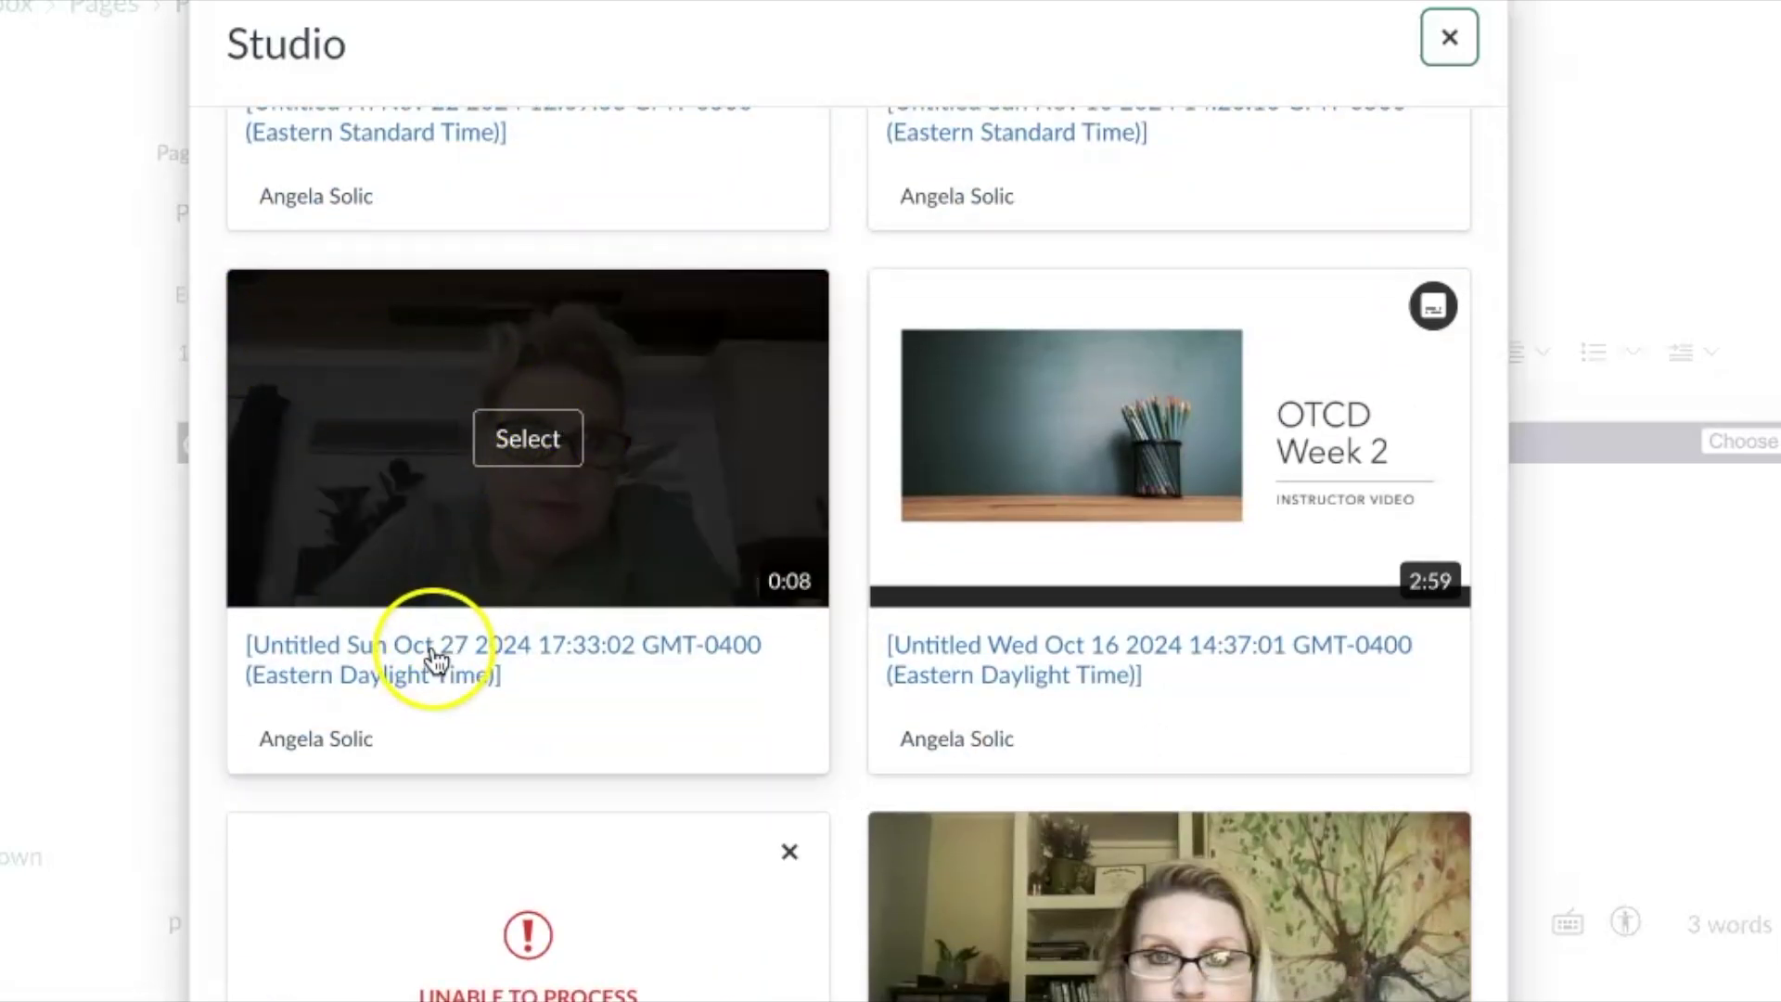
left_click(518, 438)
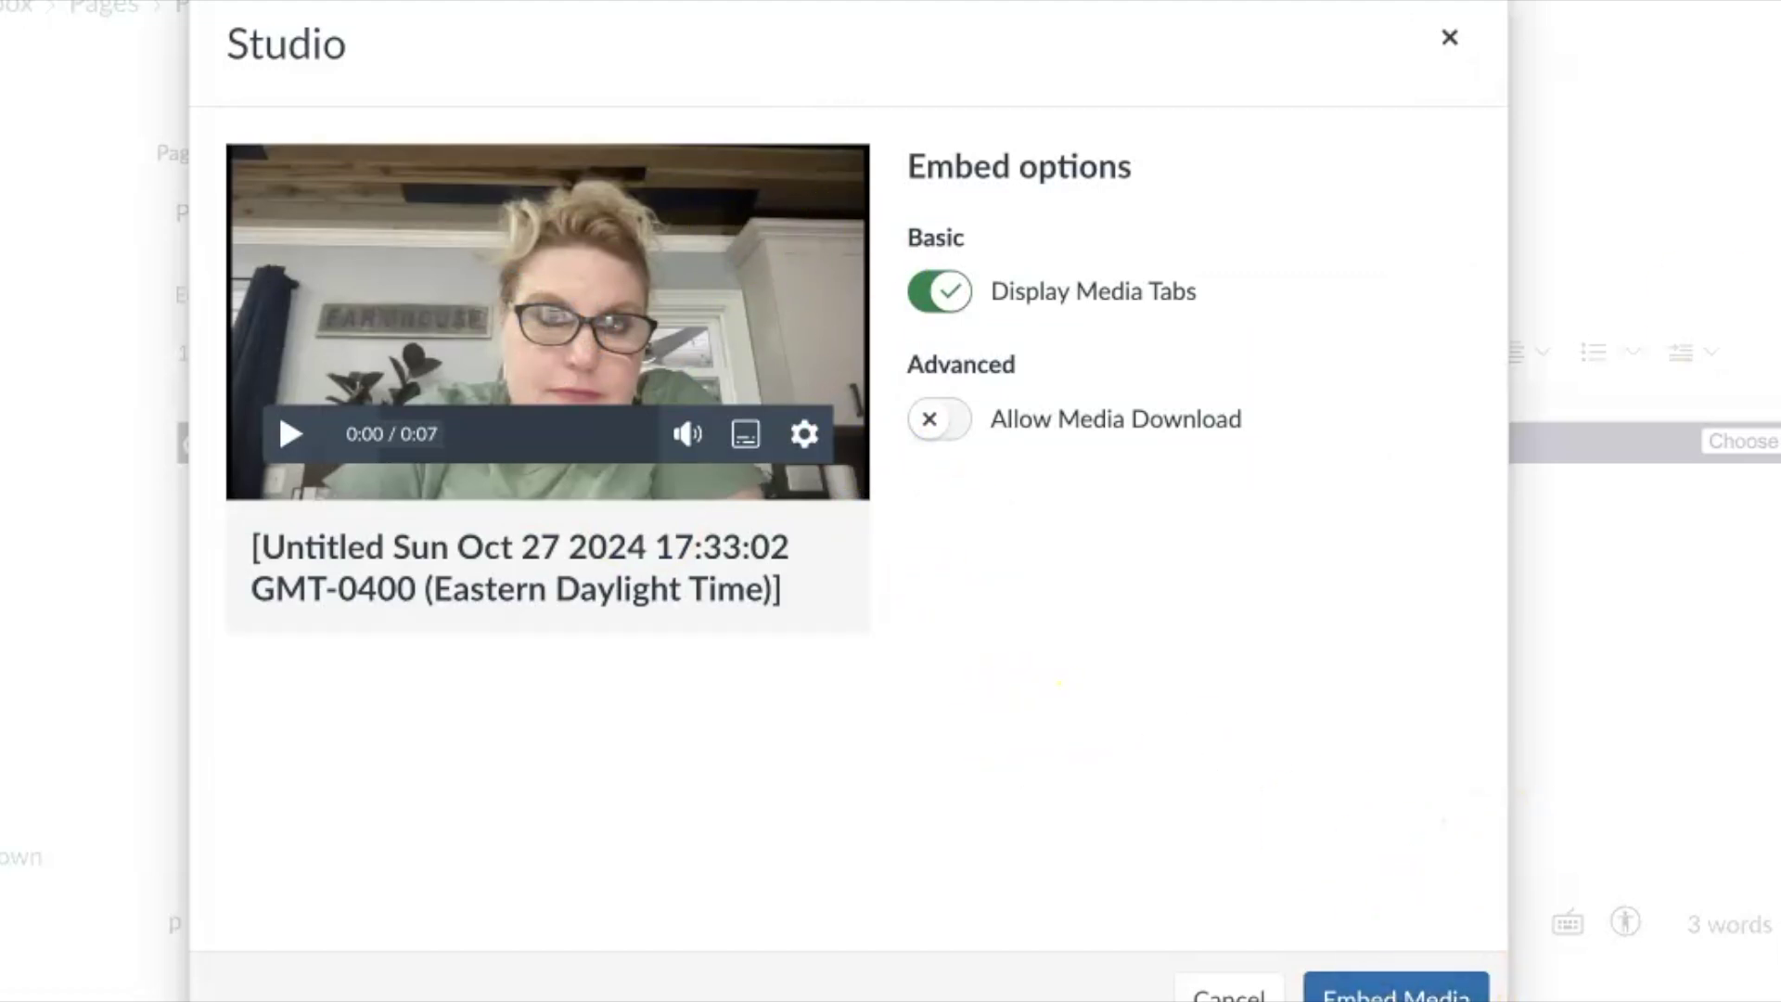
left_click(1362, 999)
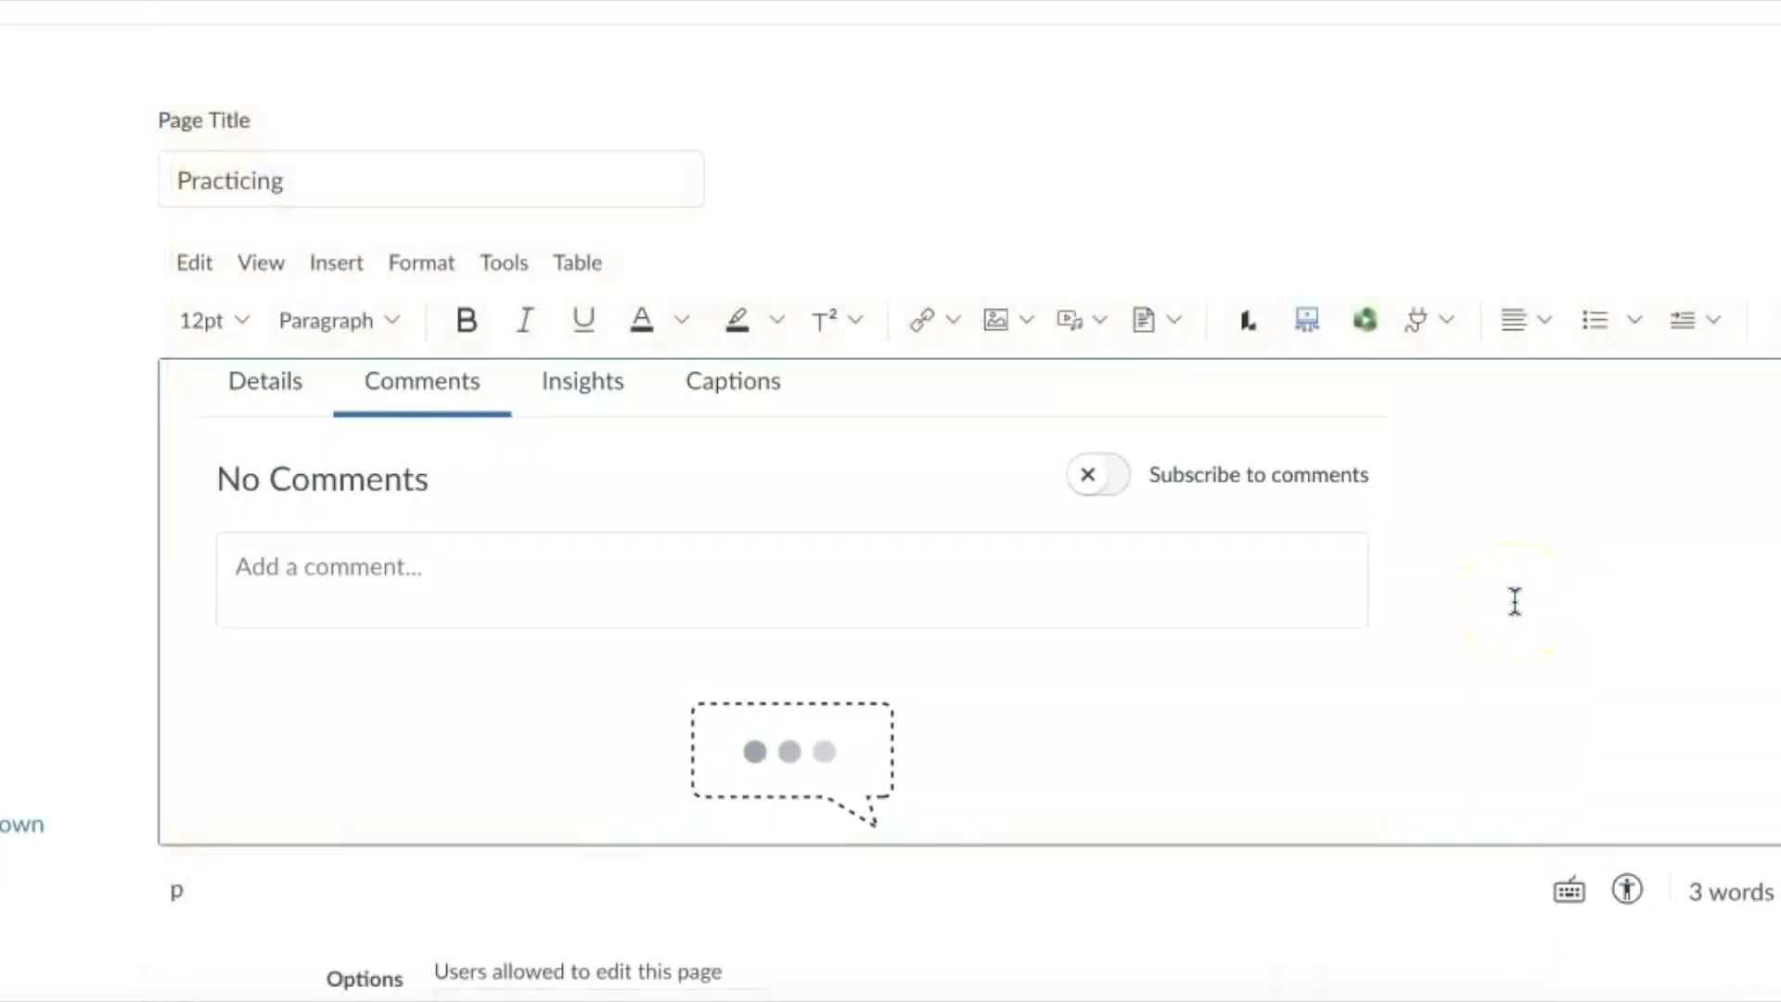
Check the embedded Studio video in the editor, save the page, and review the saved page's embedded content
scroll(1515, 602, "up", 4)
scroll(1515, 602, "down", 5)
scroll(1513, 601, "down", 1)
scroll(1419, 854, "down", 4)
scroll(1424, 861, "down", 7)
left_click(1767, 914)
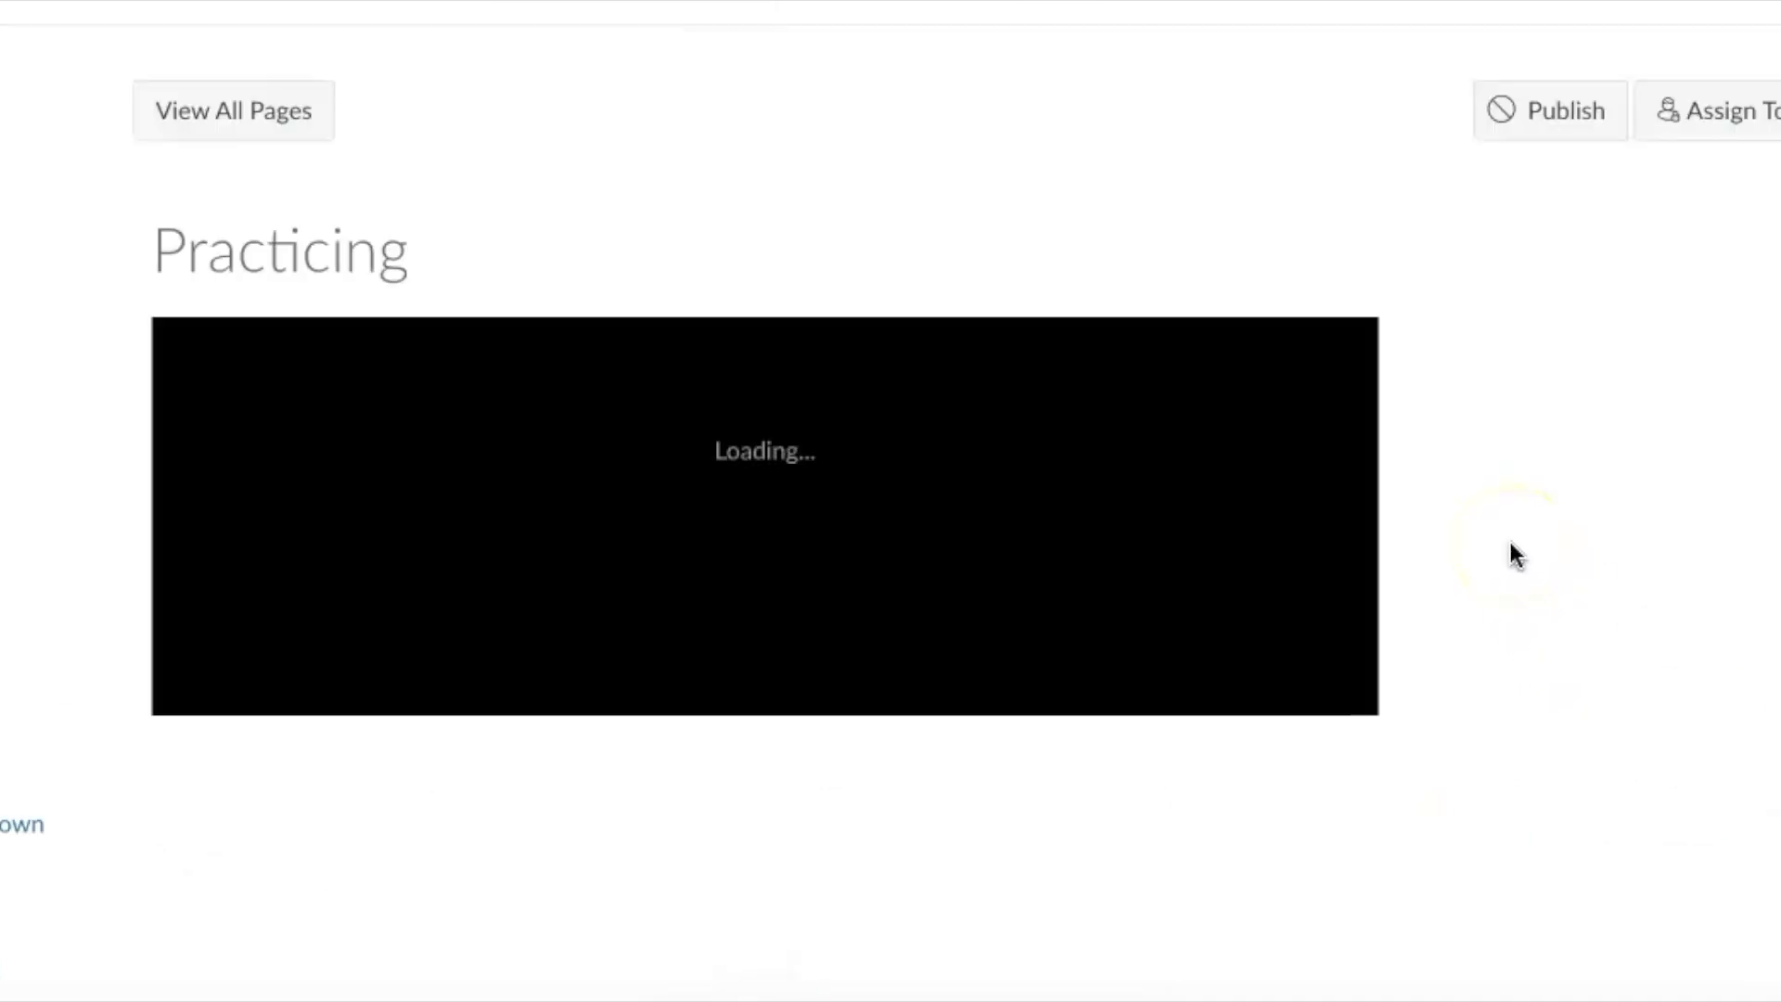
scroll(1510, 542, "down", 2)
scroll(1511, 542, "down", 20)
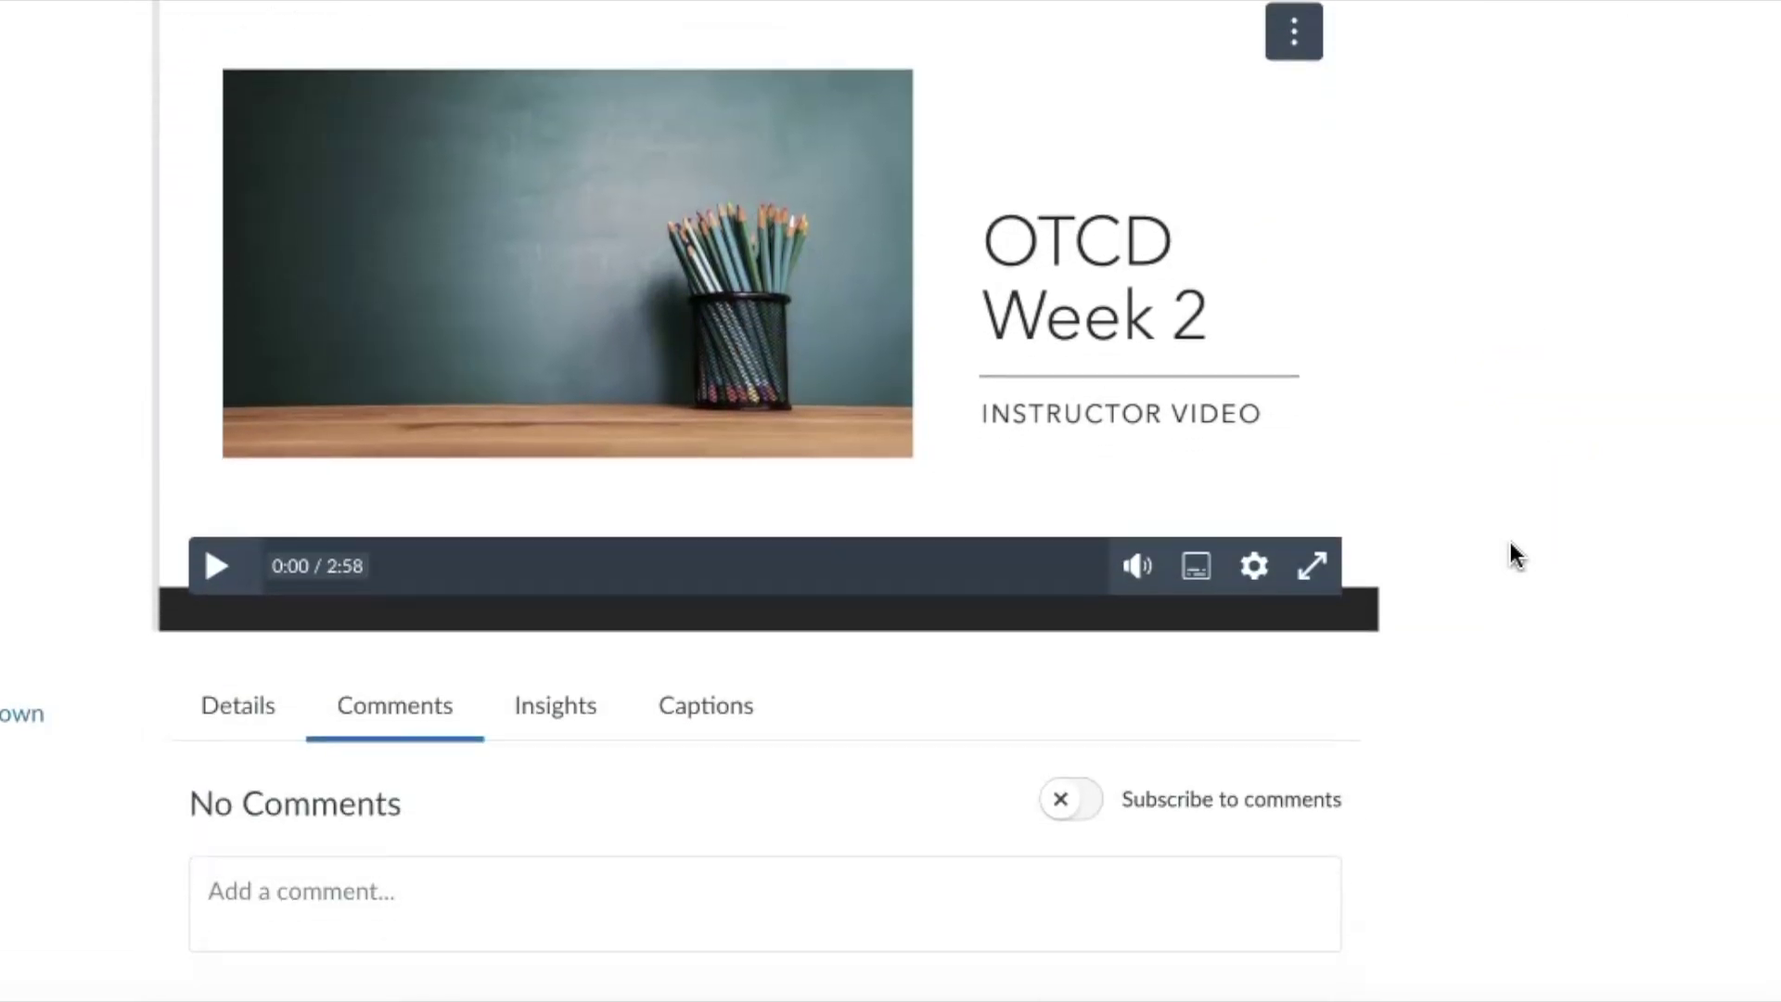
scroll(1510, 542, "up", 20)
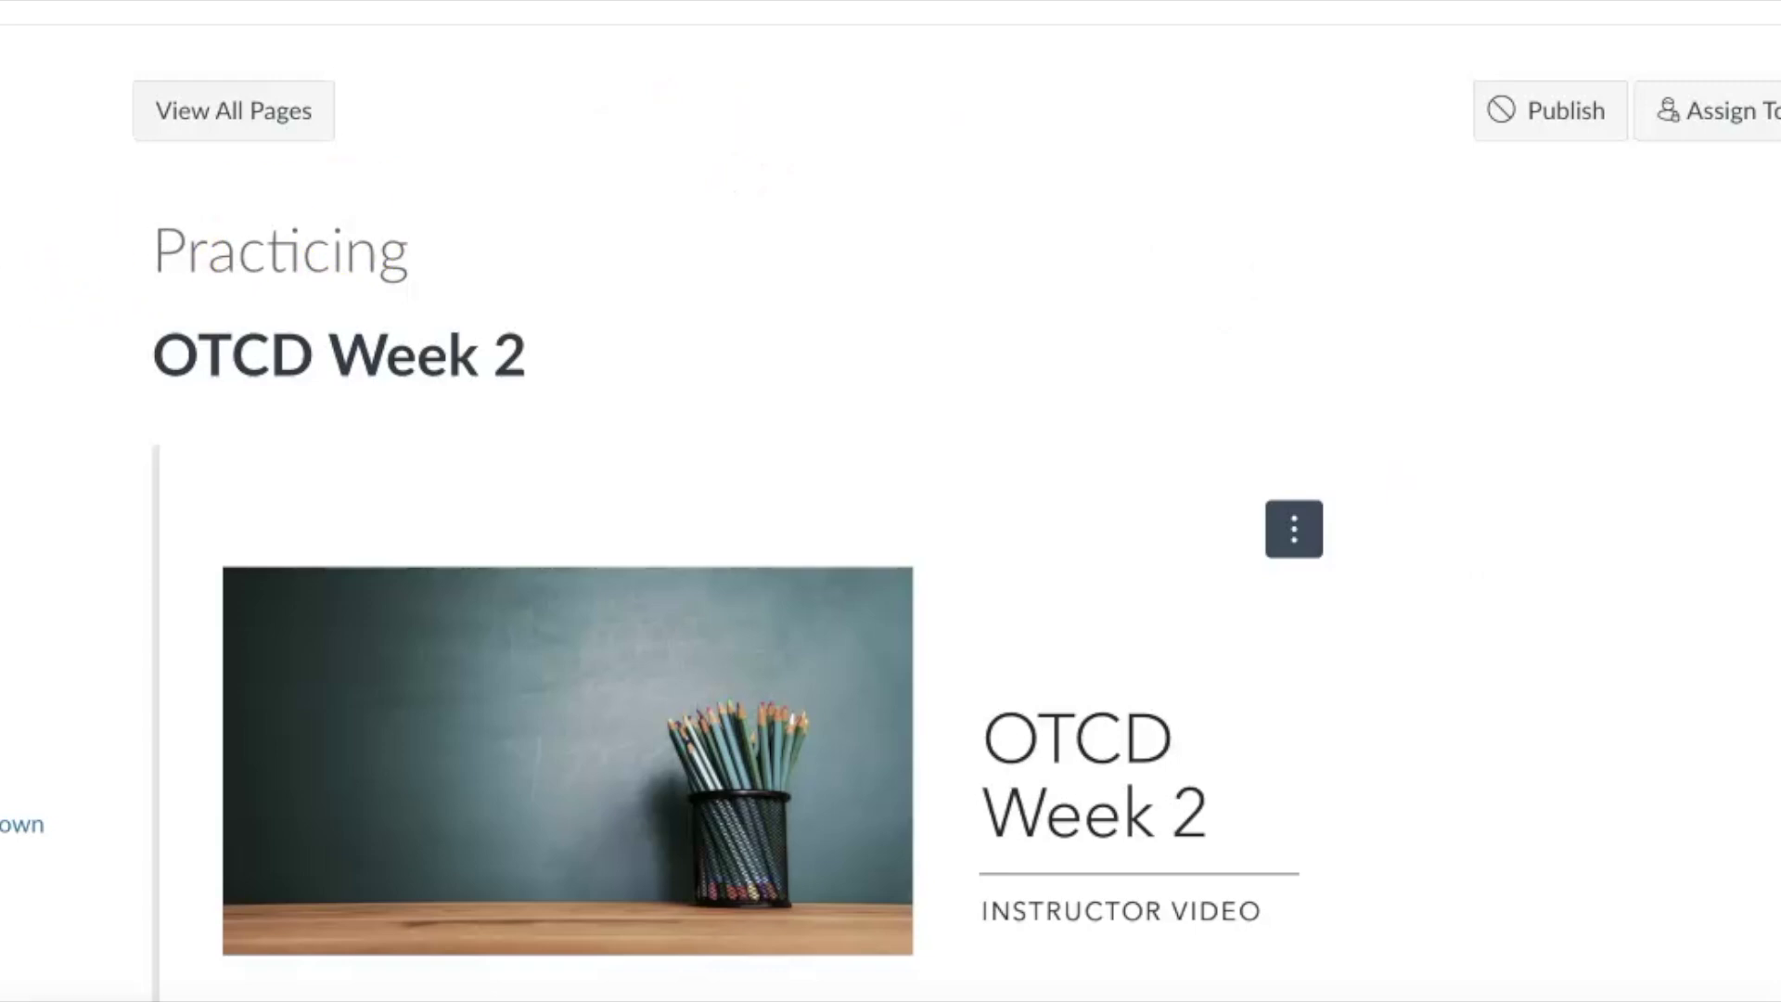
Switch to YouTube, close the embed code window, and copy the share link of the "Bacterial Structure and Functions" video
left_click(11, 259)
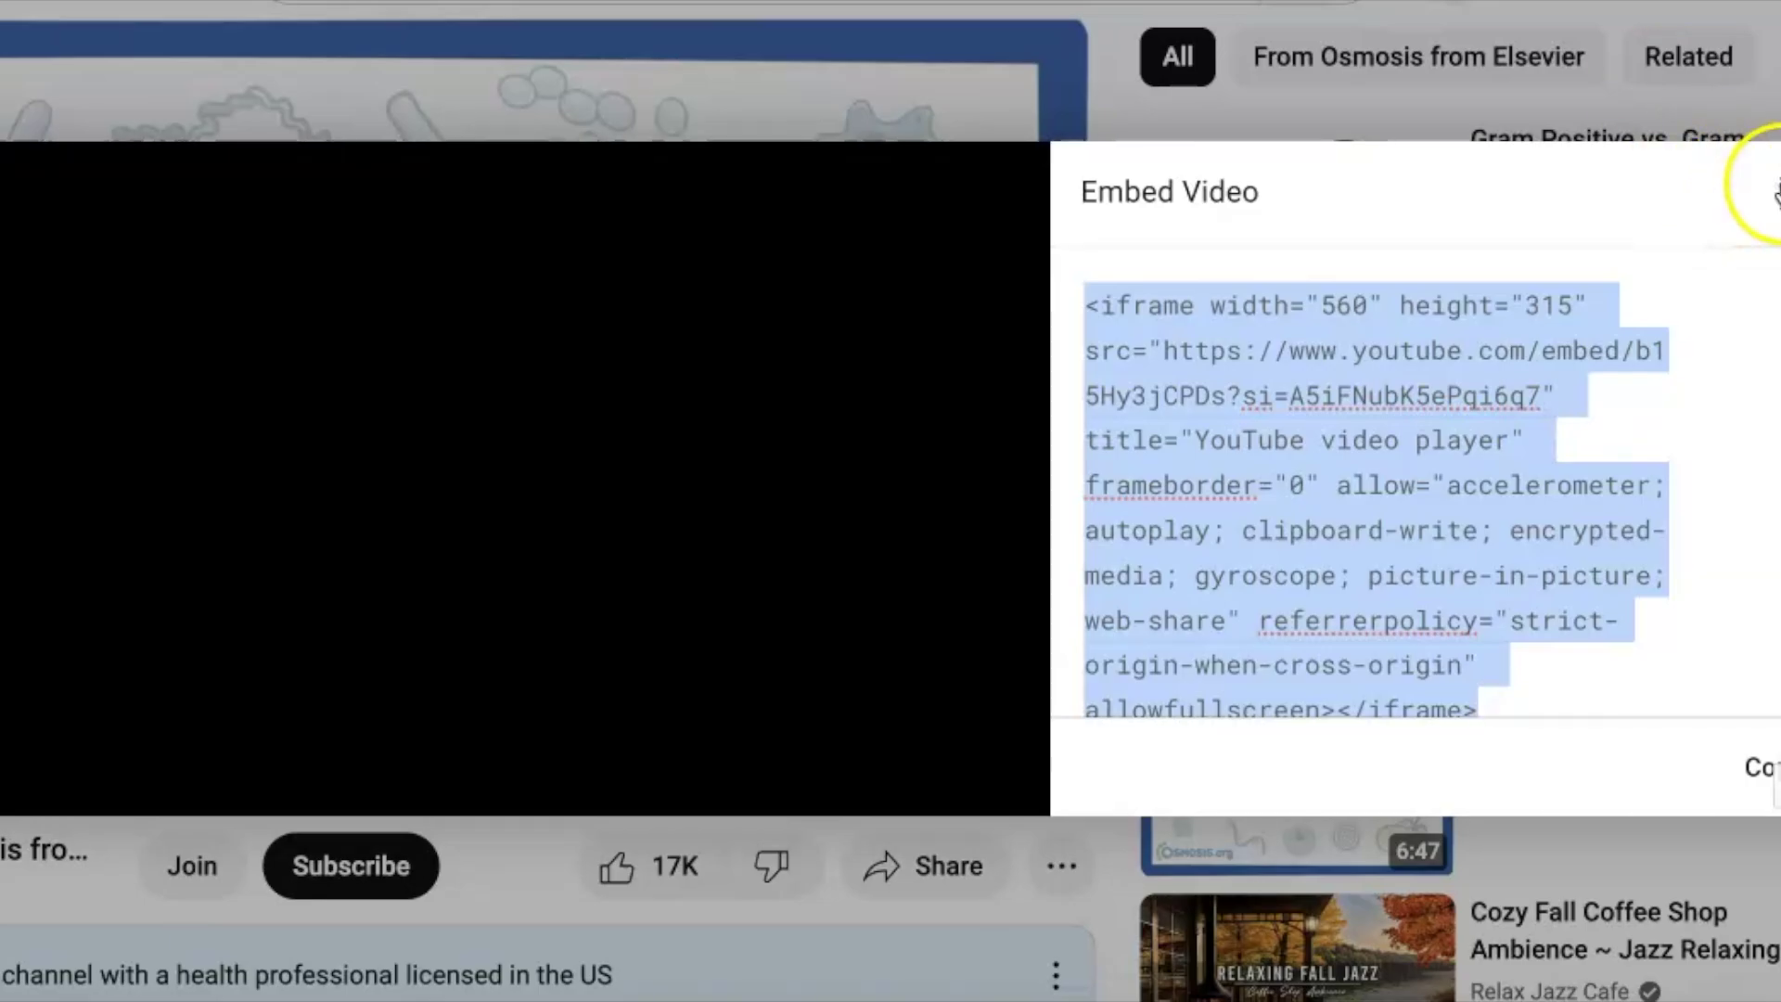
left_click(1768, 183)
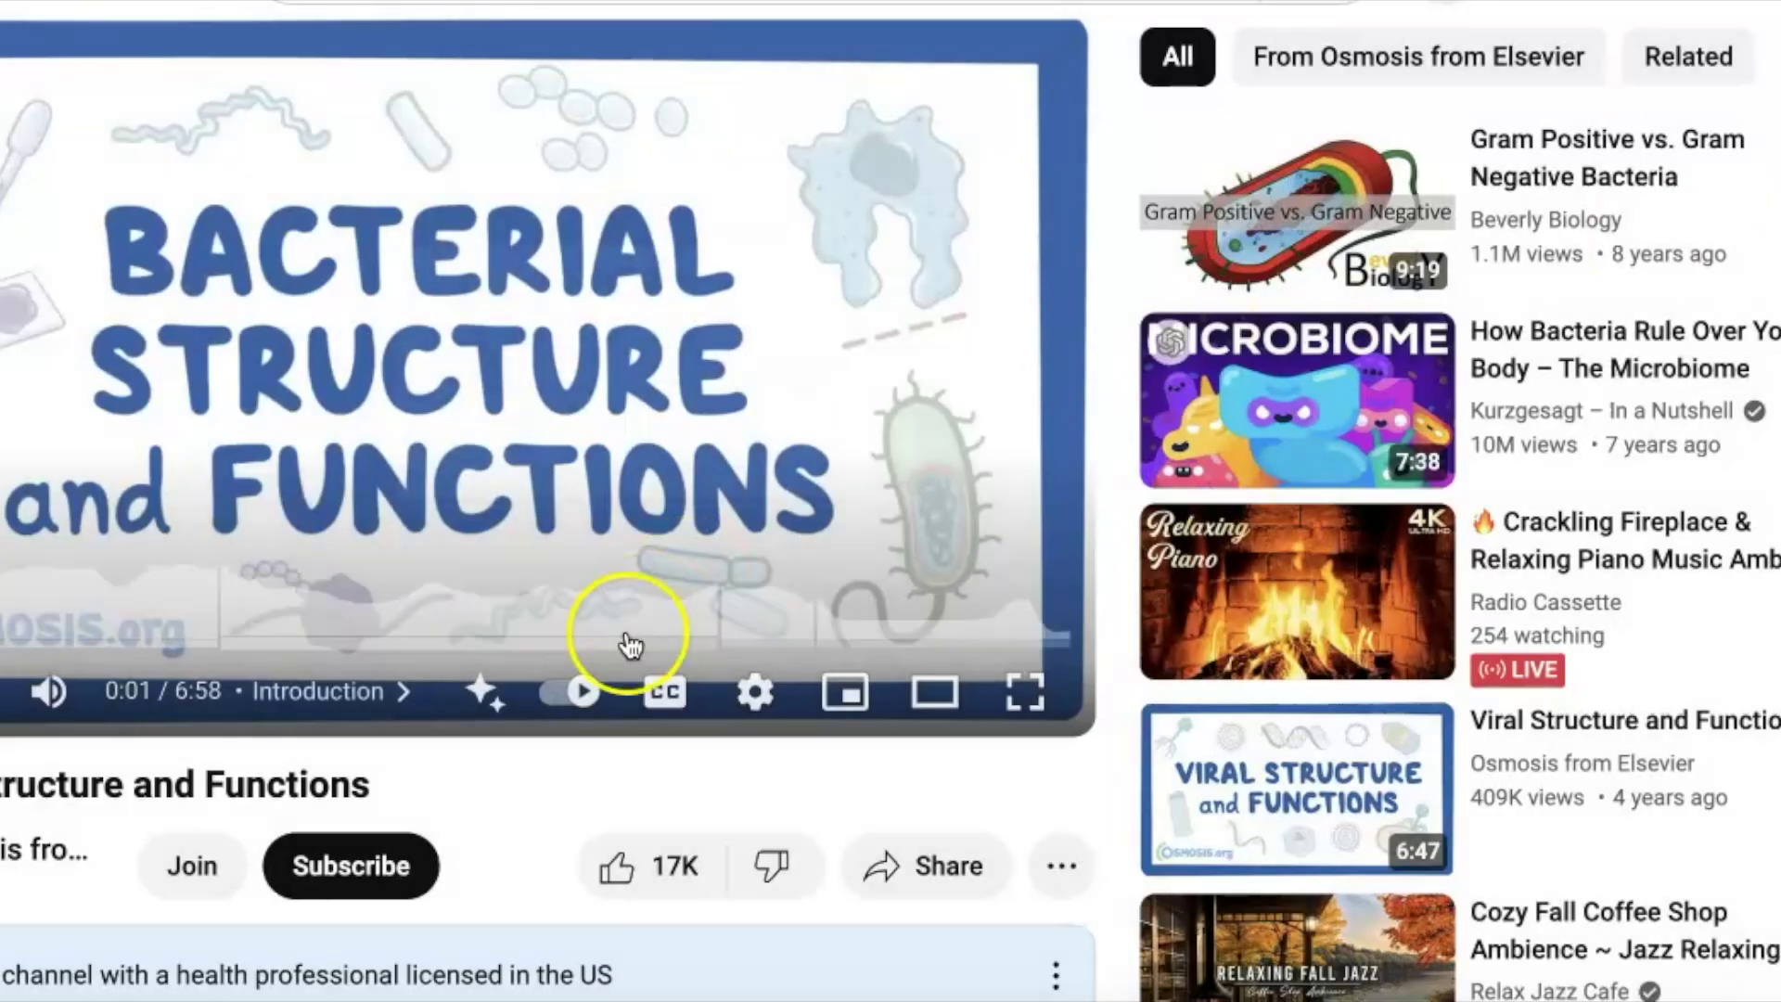
left_click(920, 870)
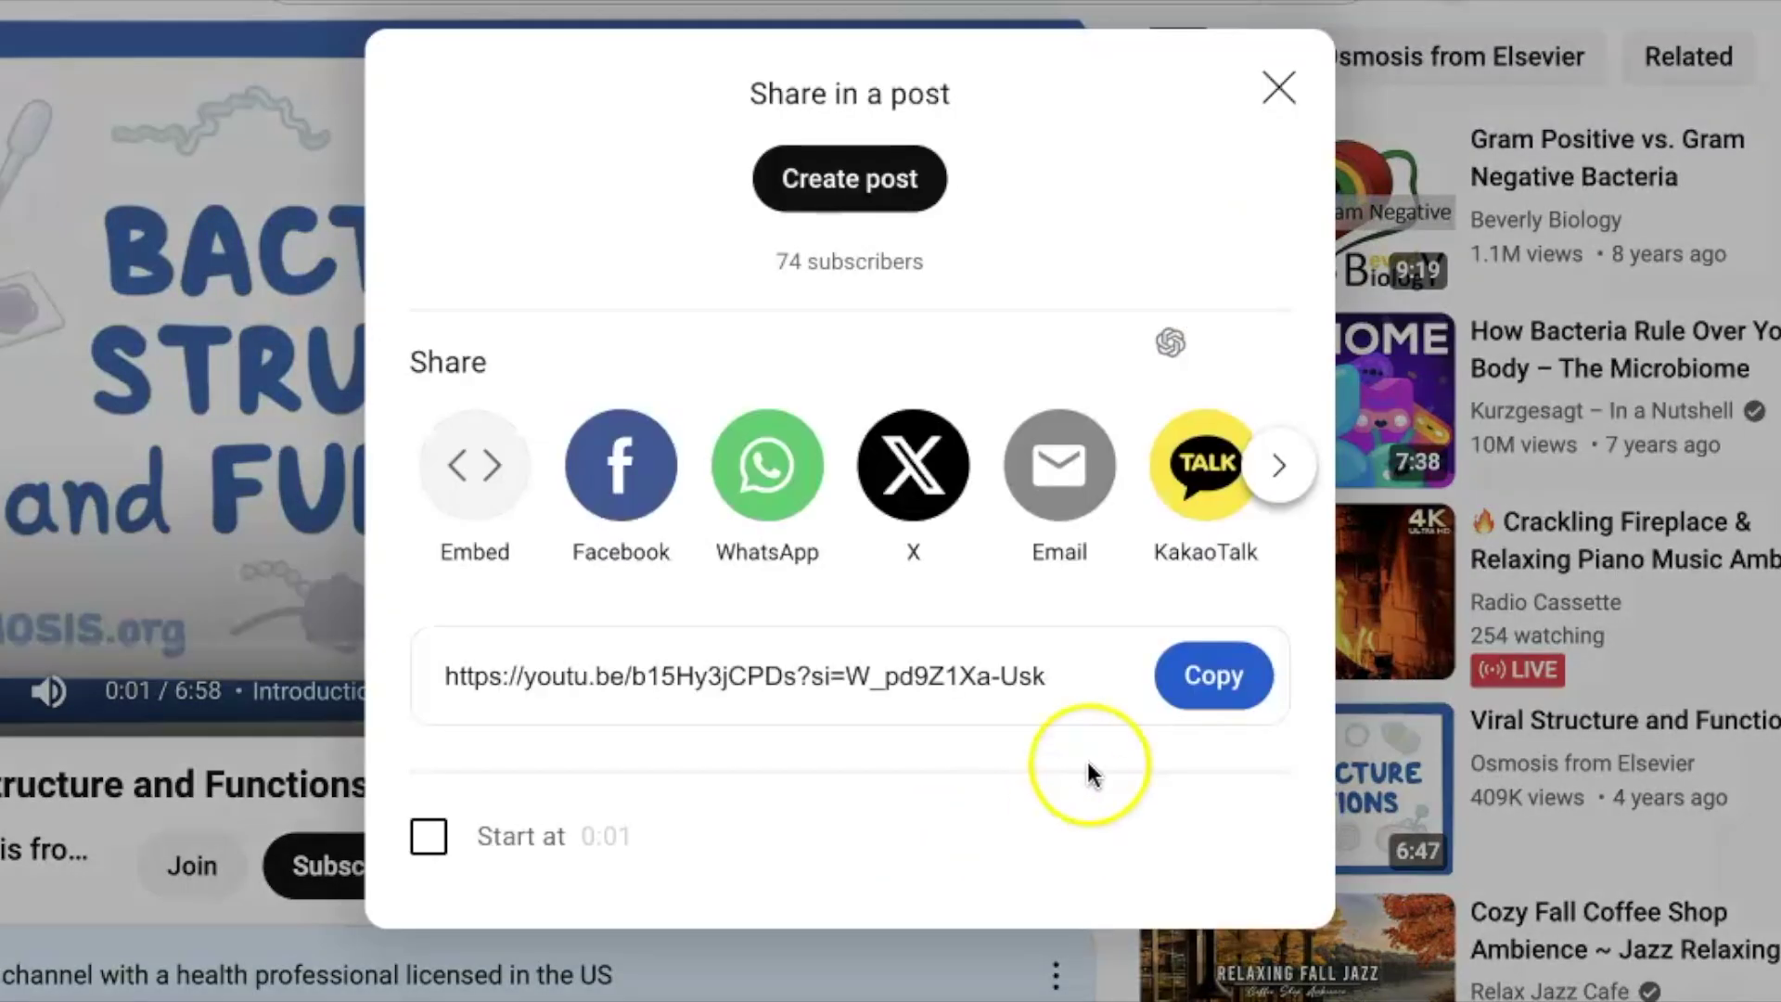
left_click(1221, 682)
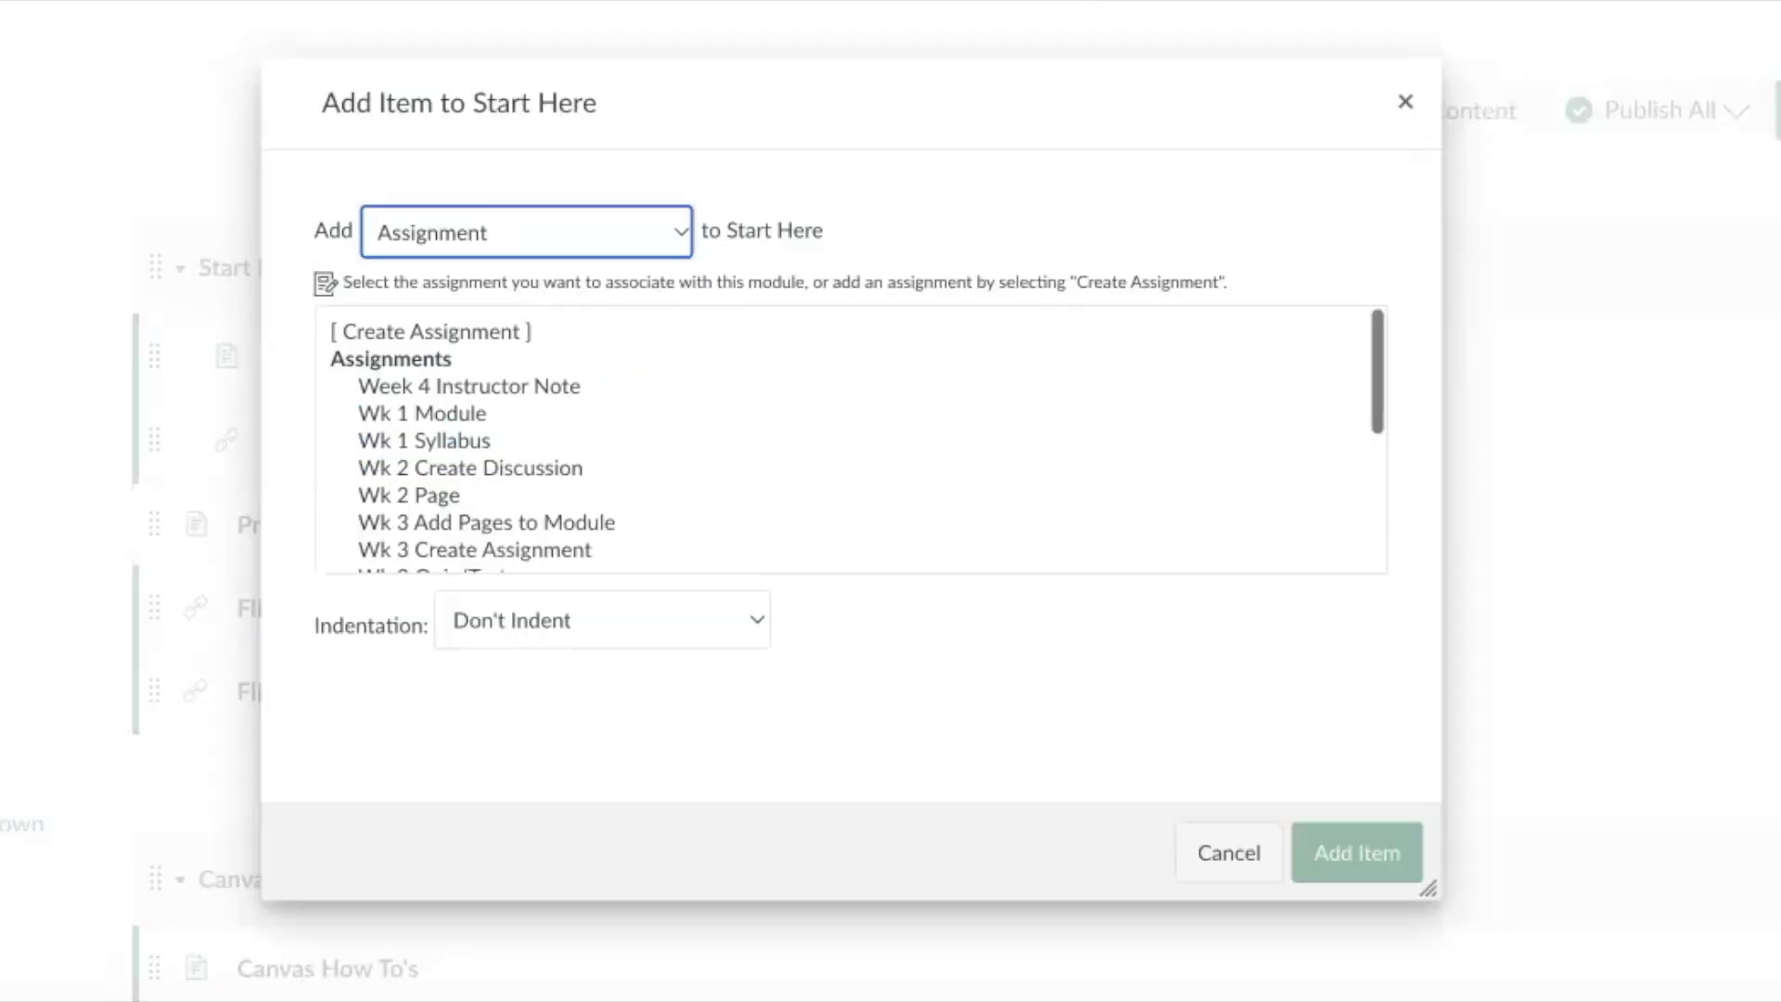
Add the copied YouTube link to the Canvas Start Here module as an External URL named "Microbiology term" and review its item details
left_click(681, 231)
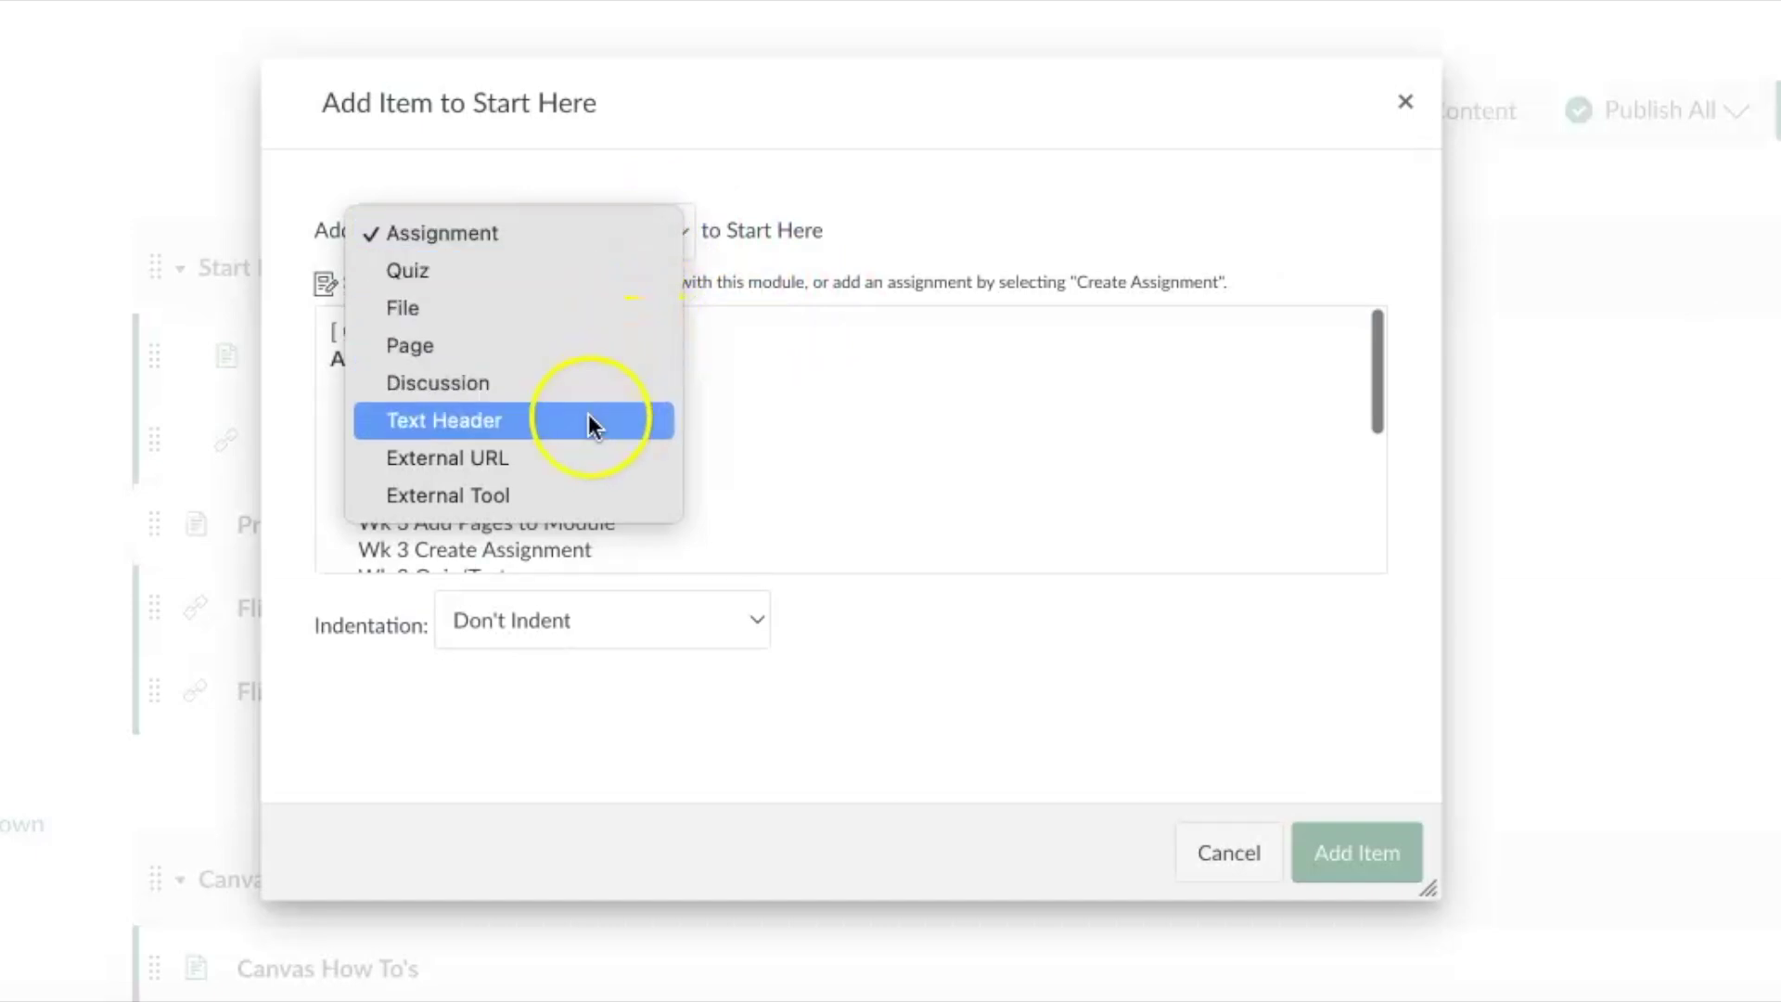
left_click(550, 455)
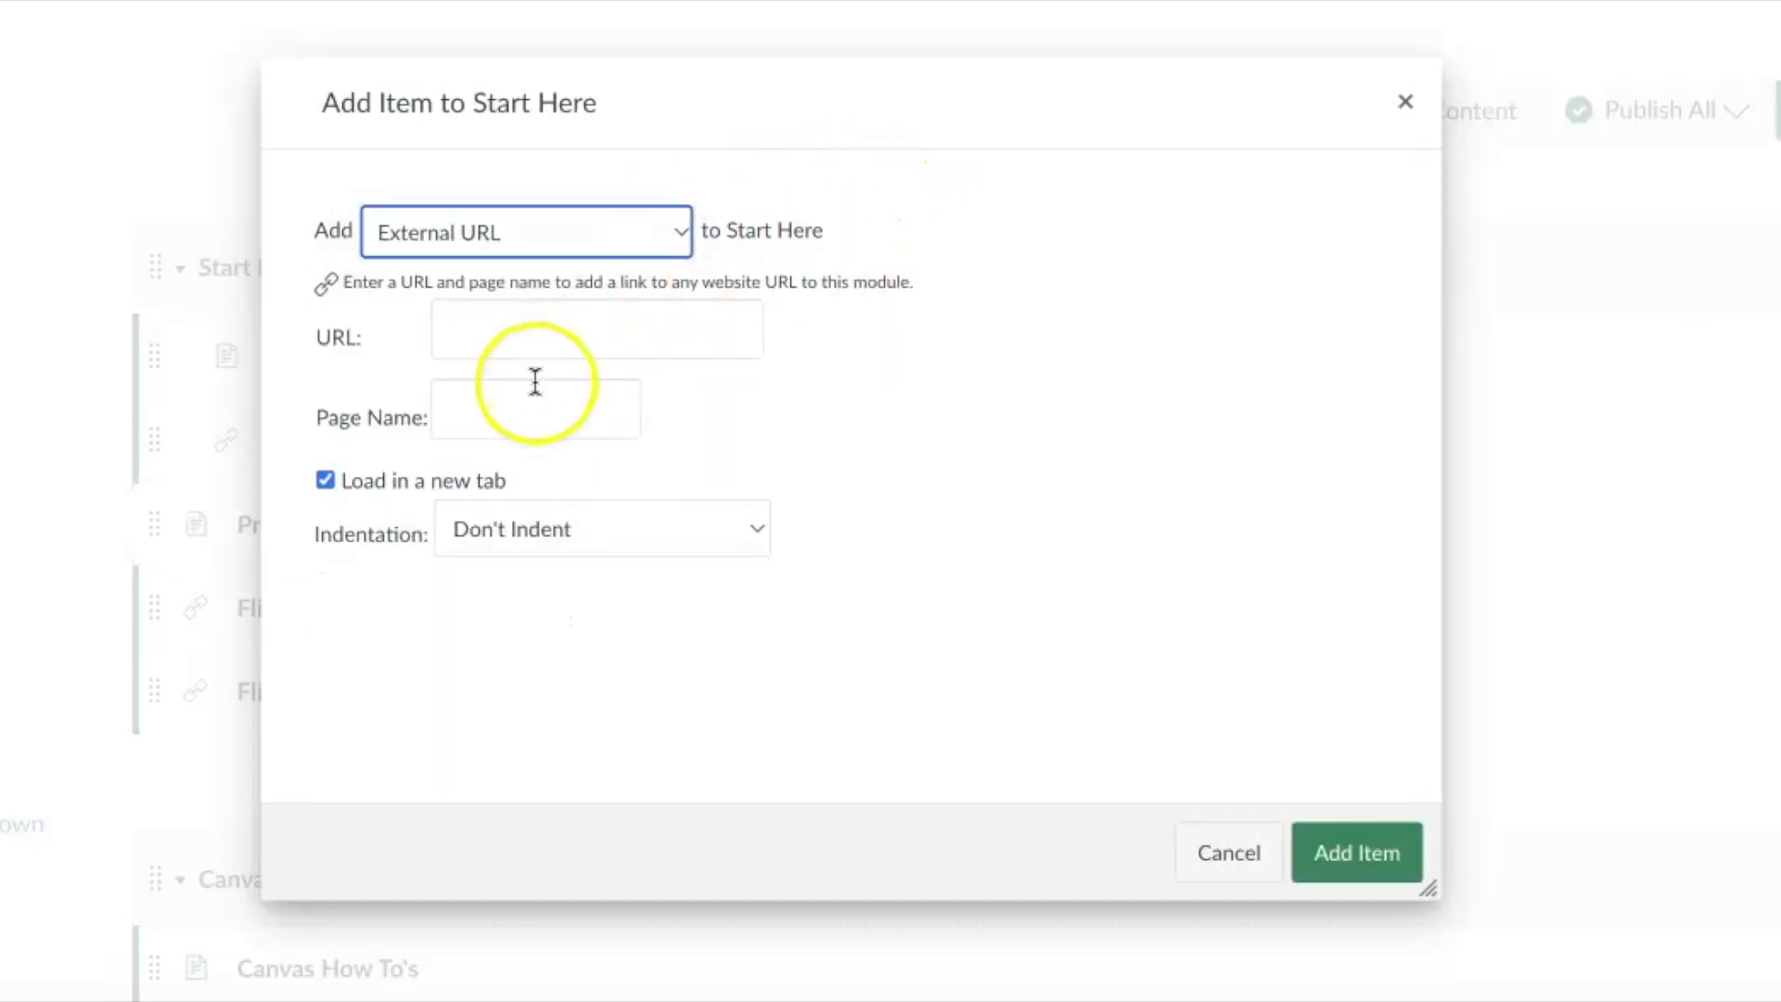
left_click(549, 338)
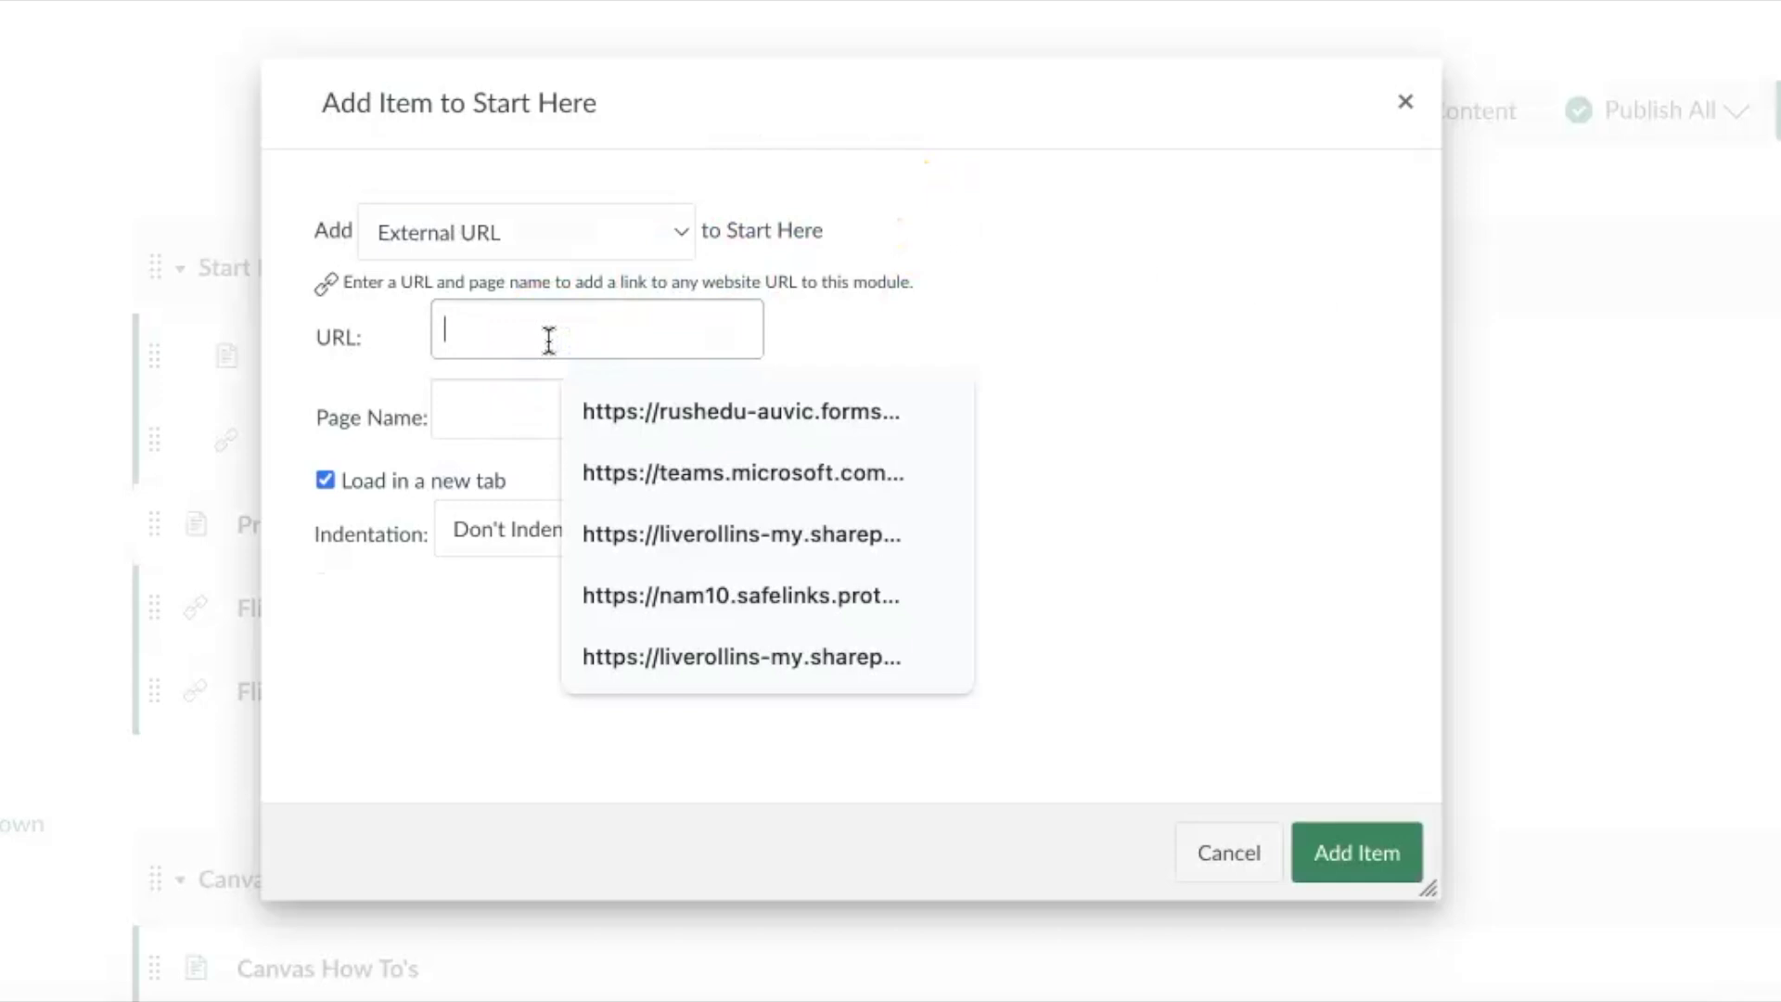
key("ctrl+v")
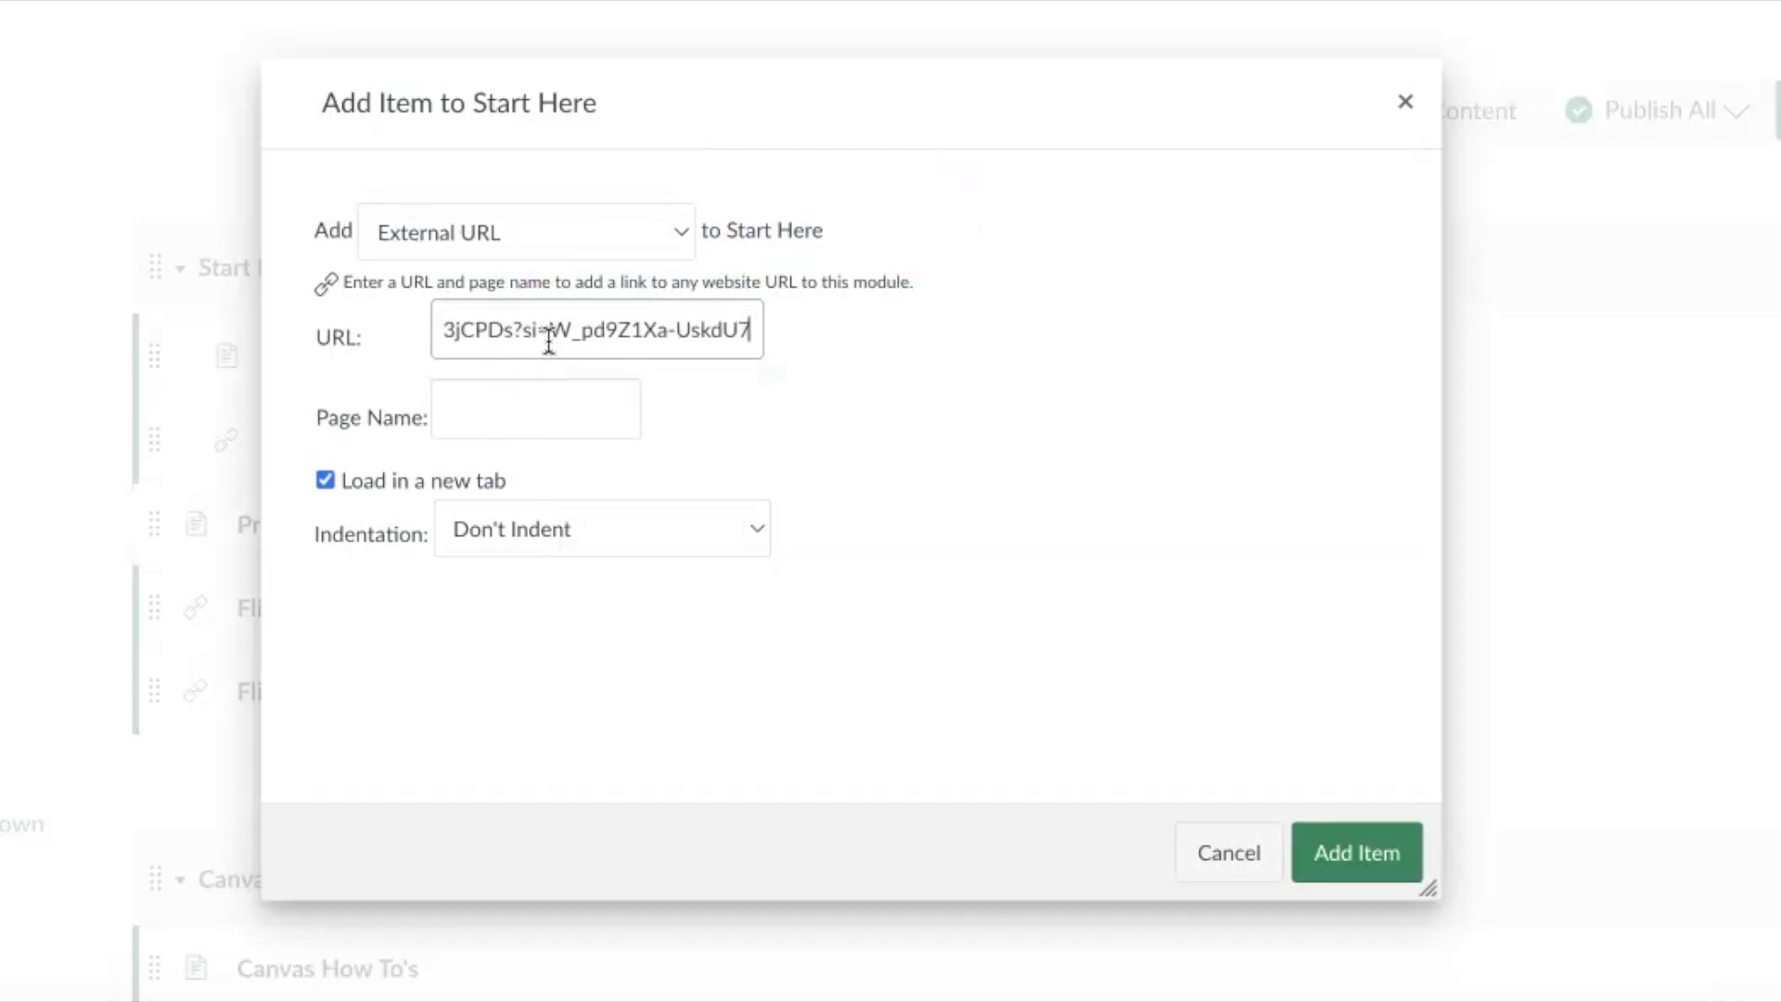
left_click(503, 412)
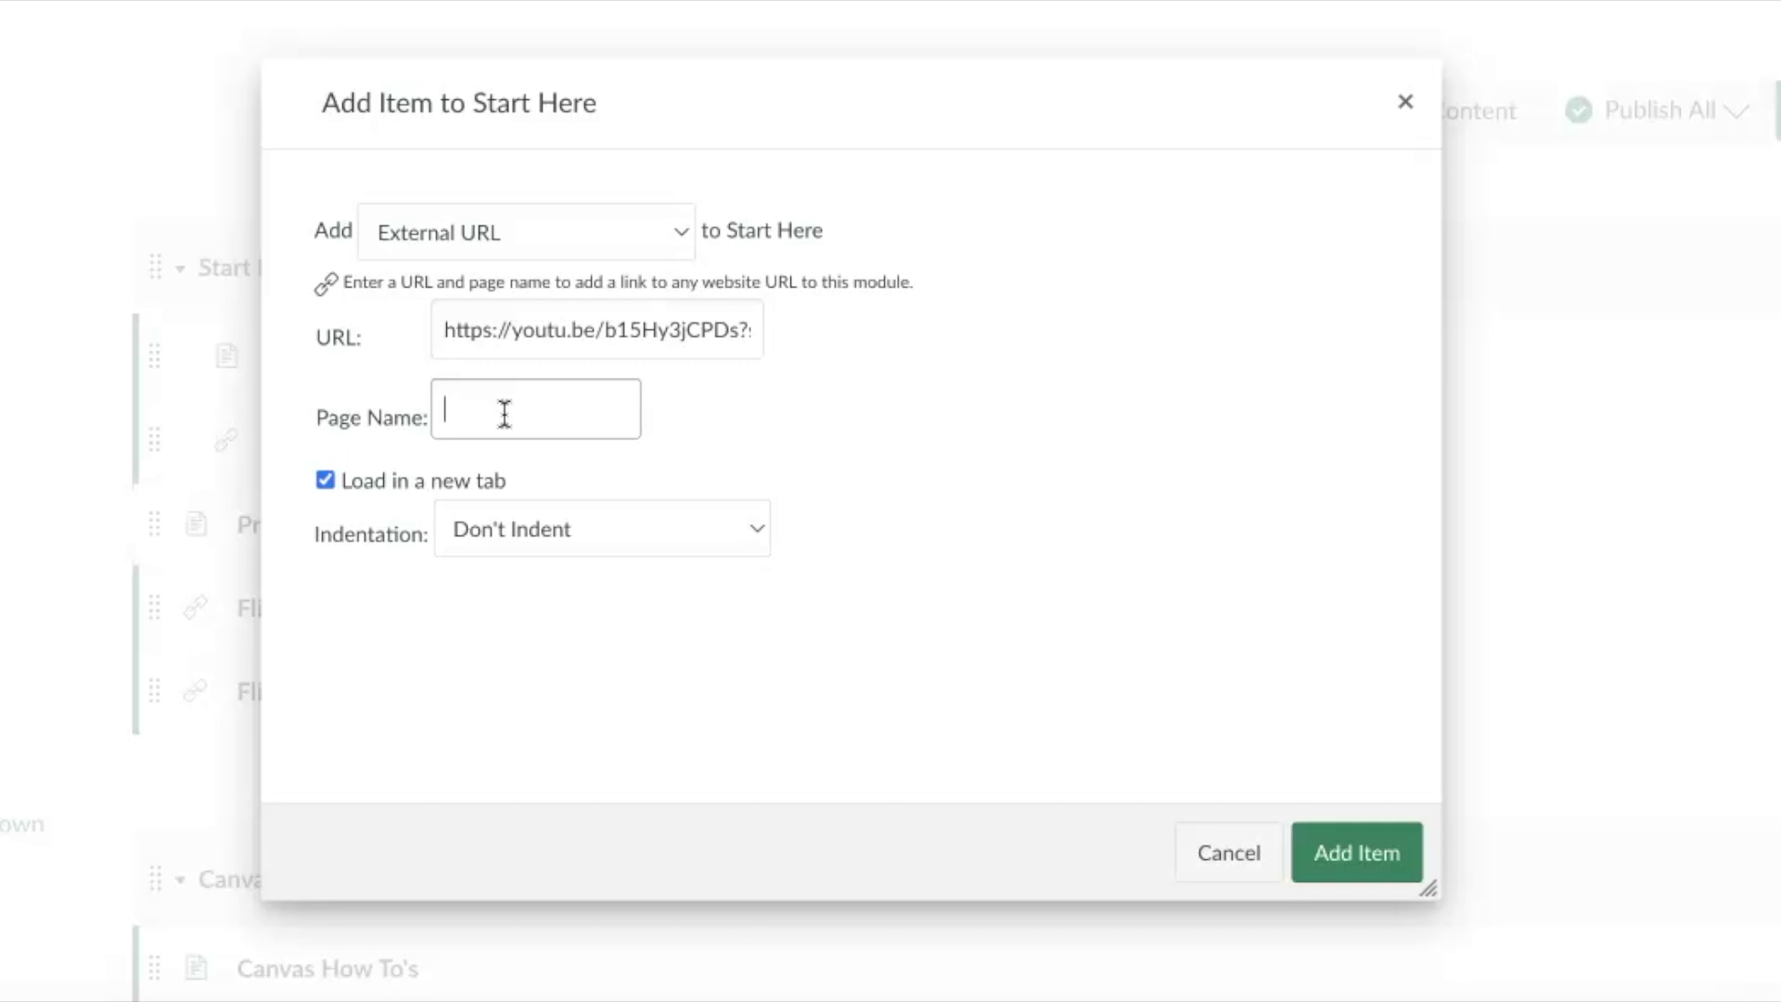
type("Microbiology term")
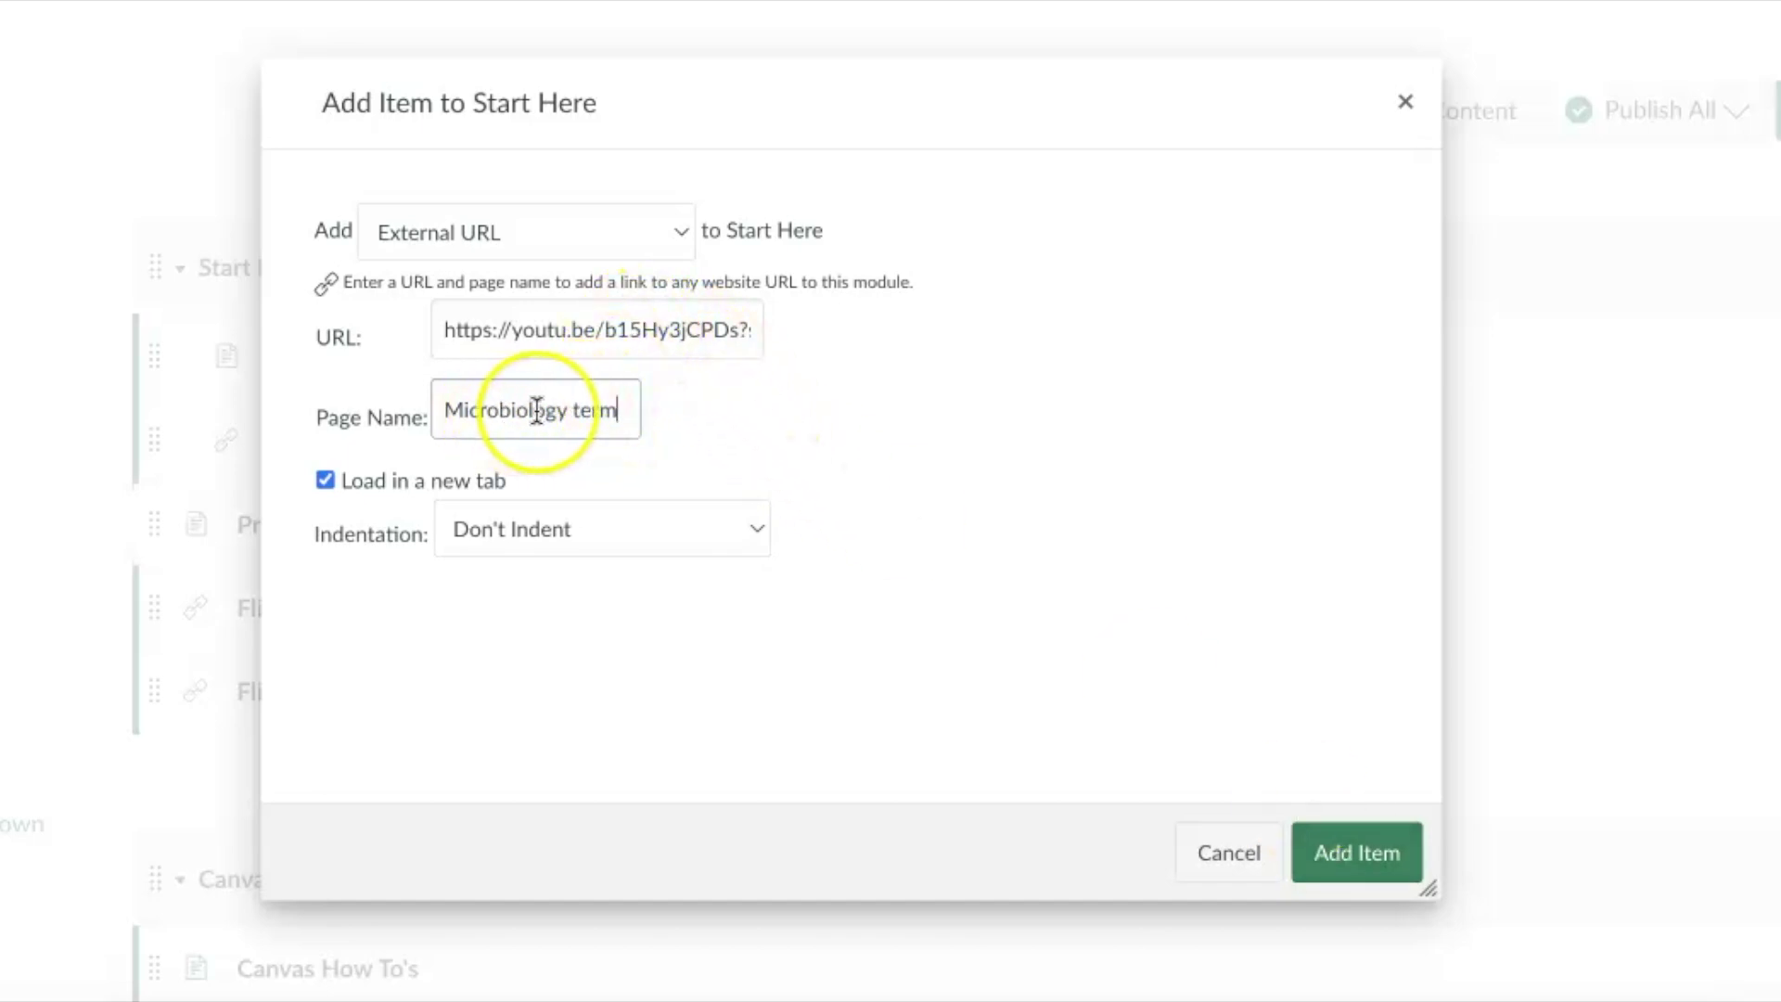
left_click(622, 414)
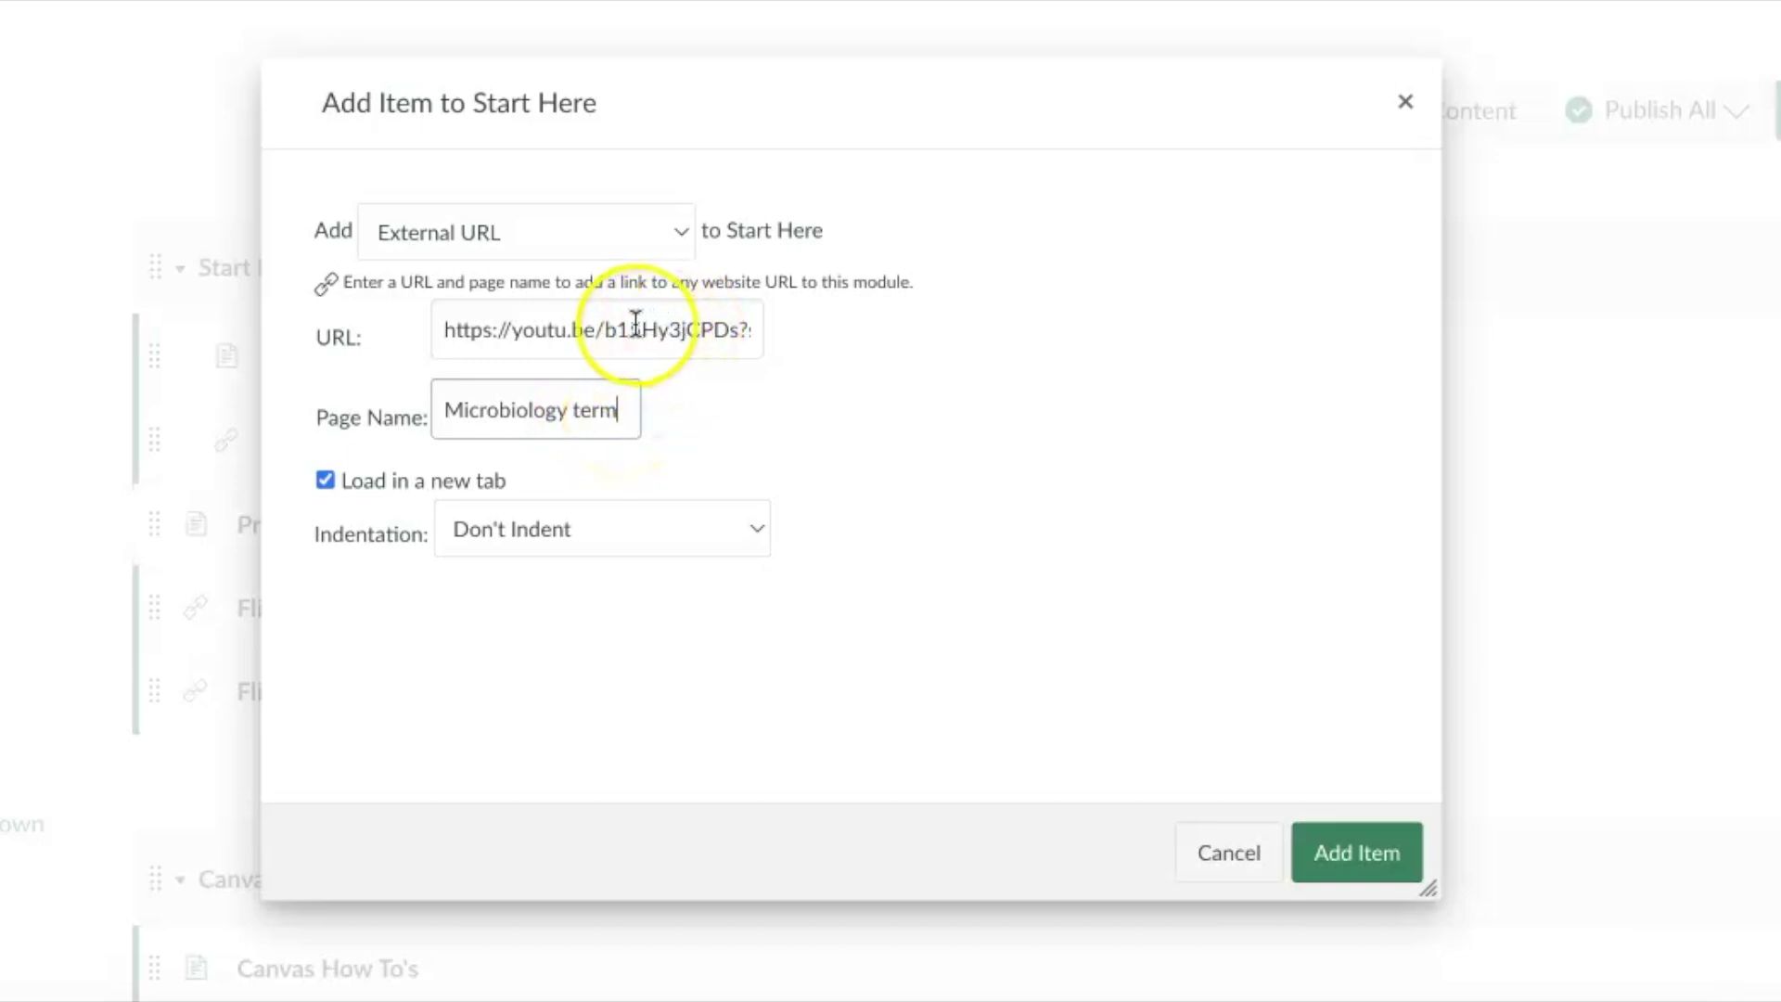
left_click(1358, 858)
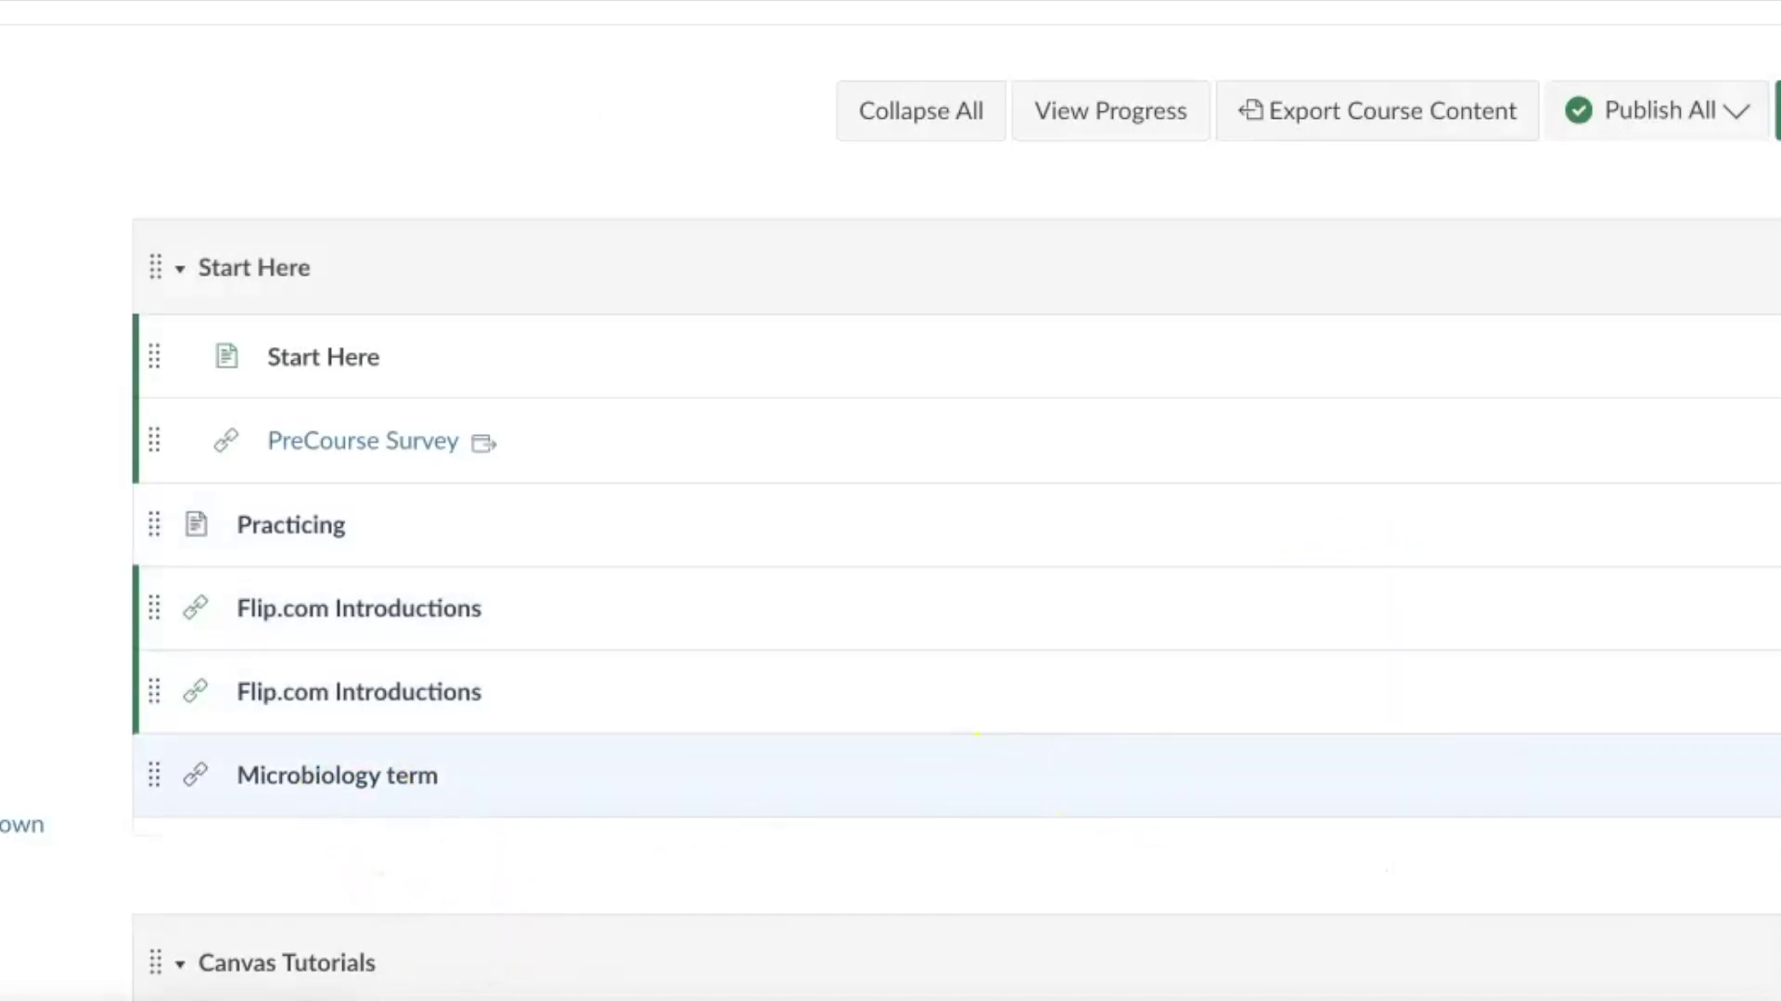
left_click(915, 373)
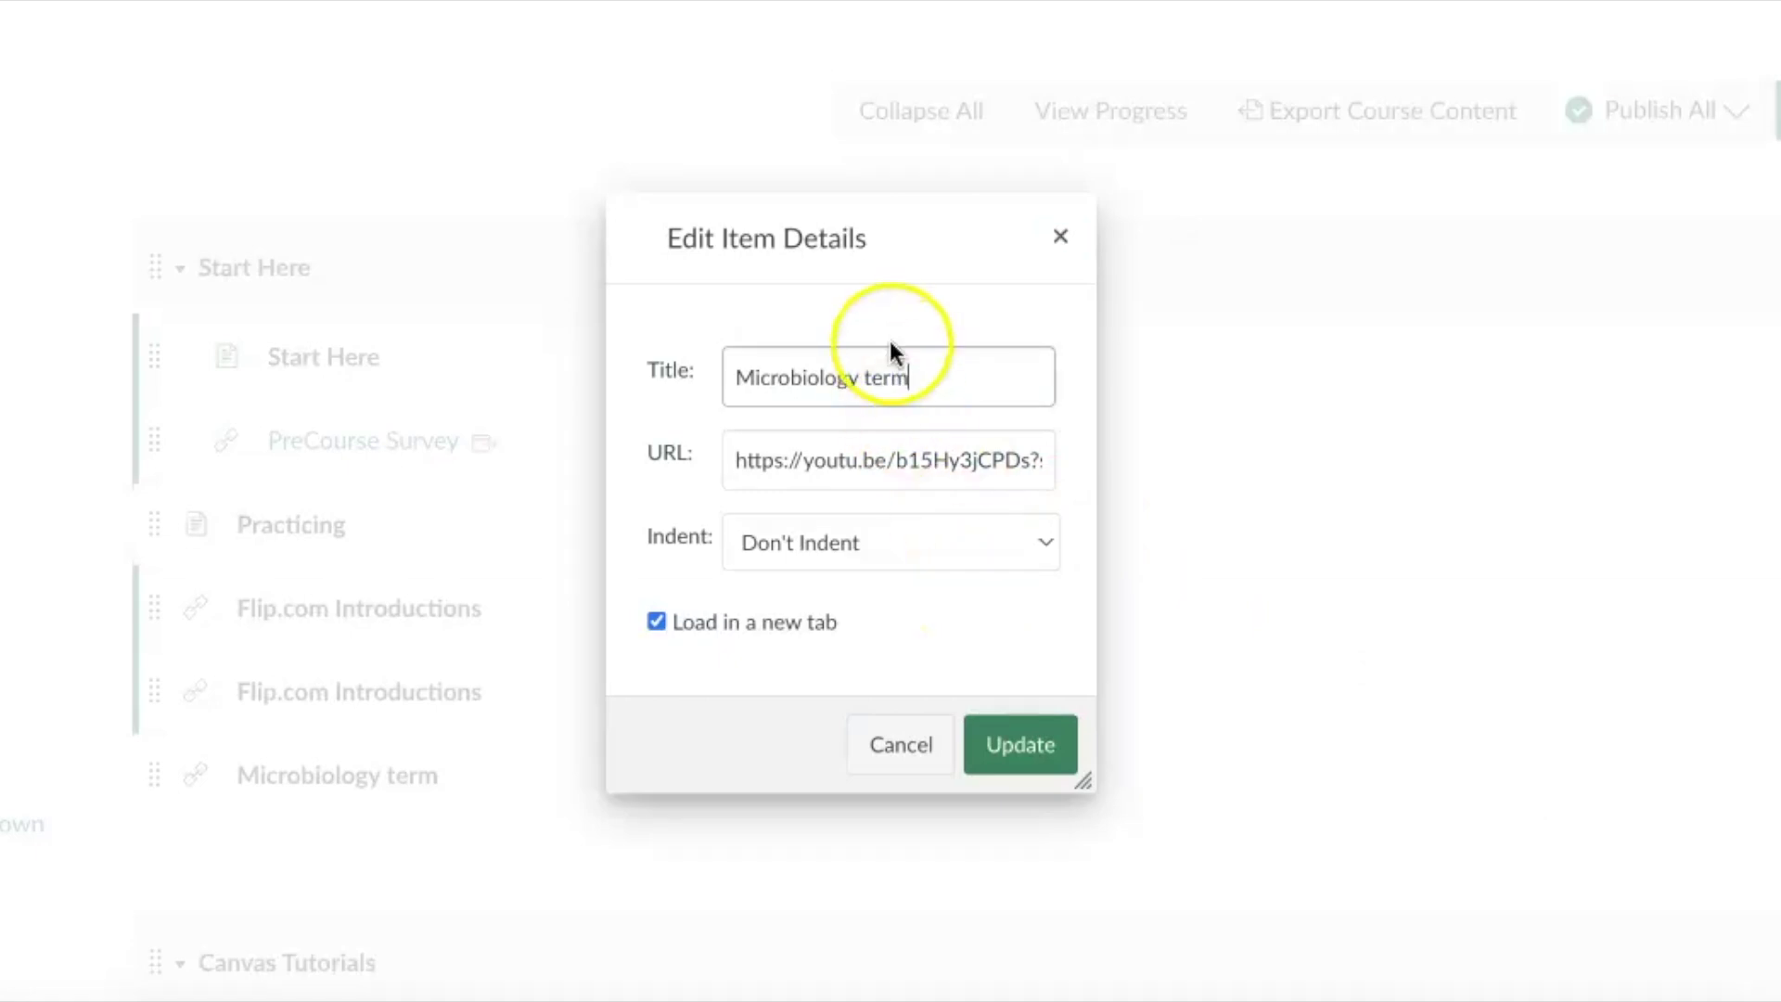
left_click(1021, 766)
Examine the course modules from Start Here through Canvas Tutorials to Week 1, including the "Microbiology term" link
scroll(955, 676, "down", 2)
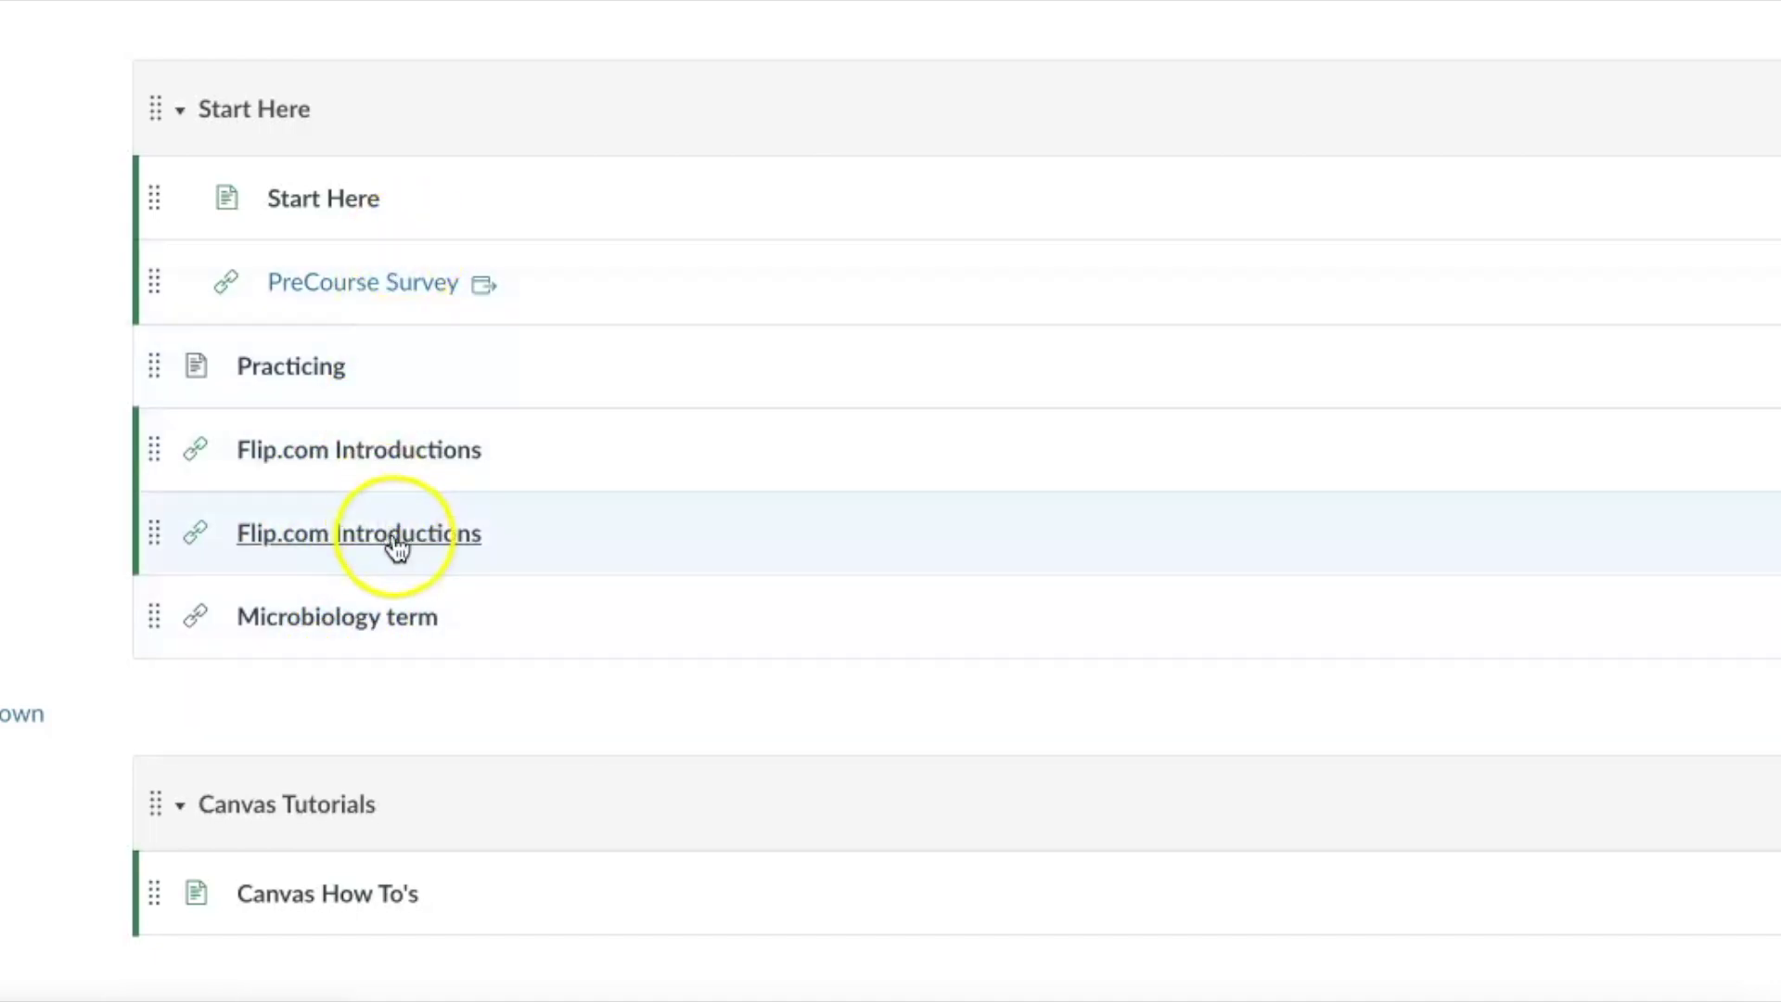
scroll(673, 576, "down", 1)
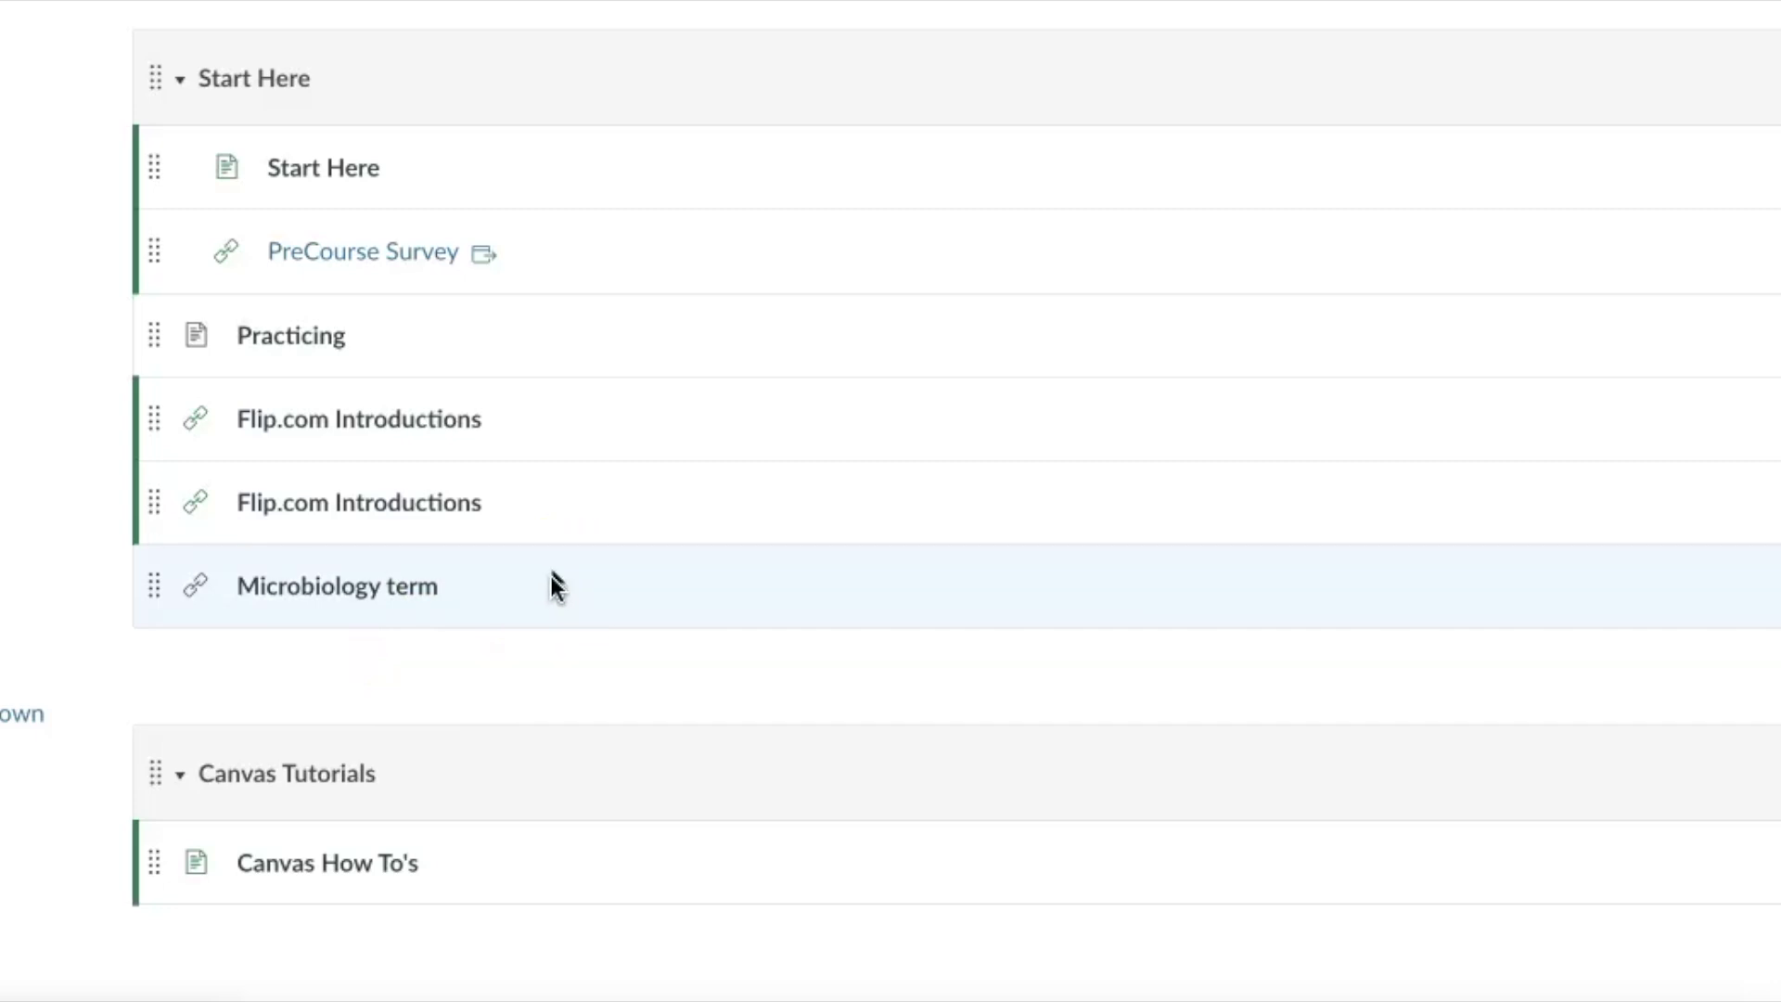
scroll(705, 609, "down", 2)
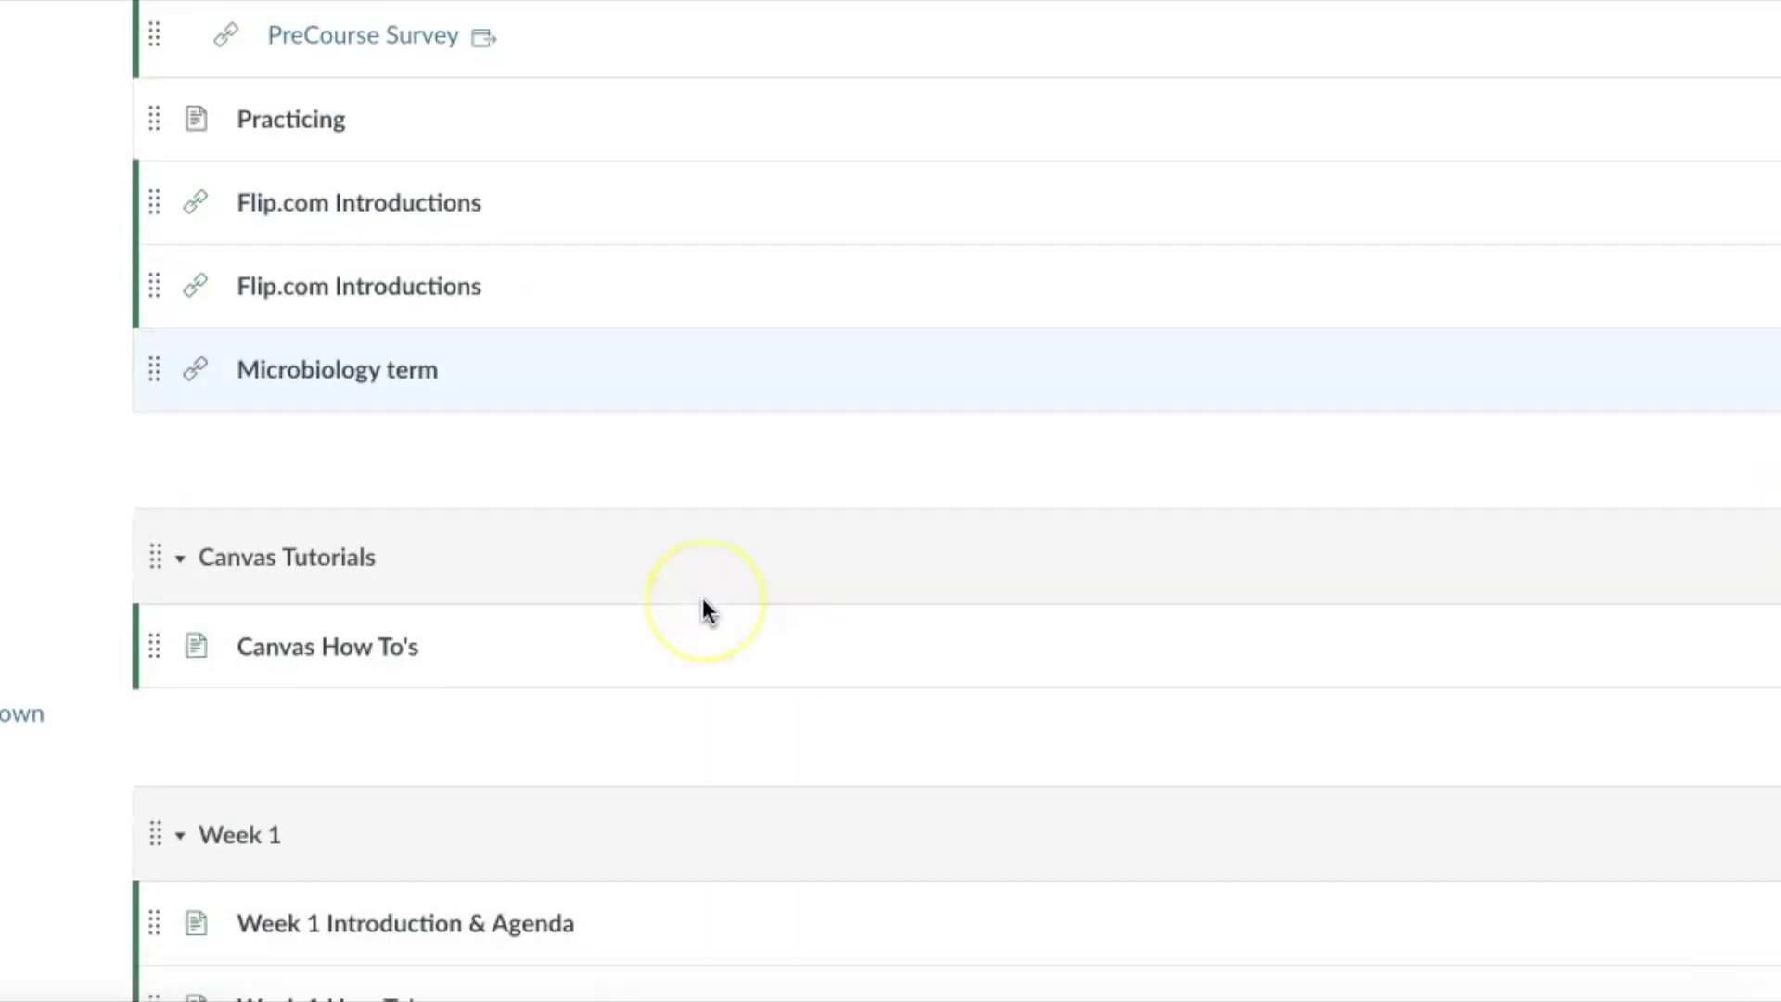
scroll(703, 609, "down", 2)
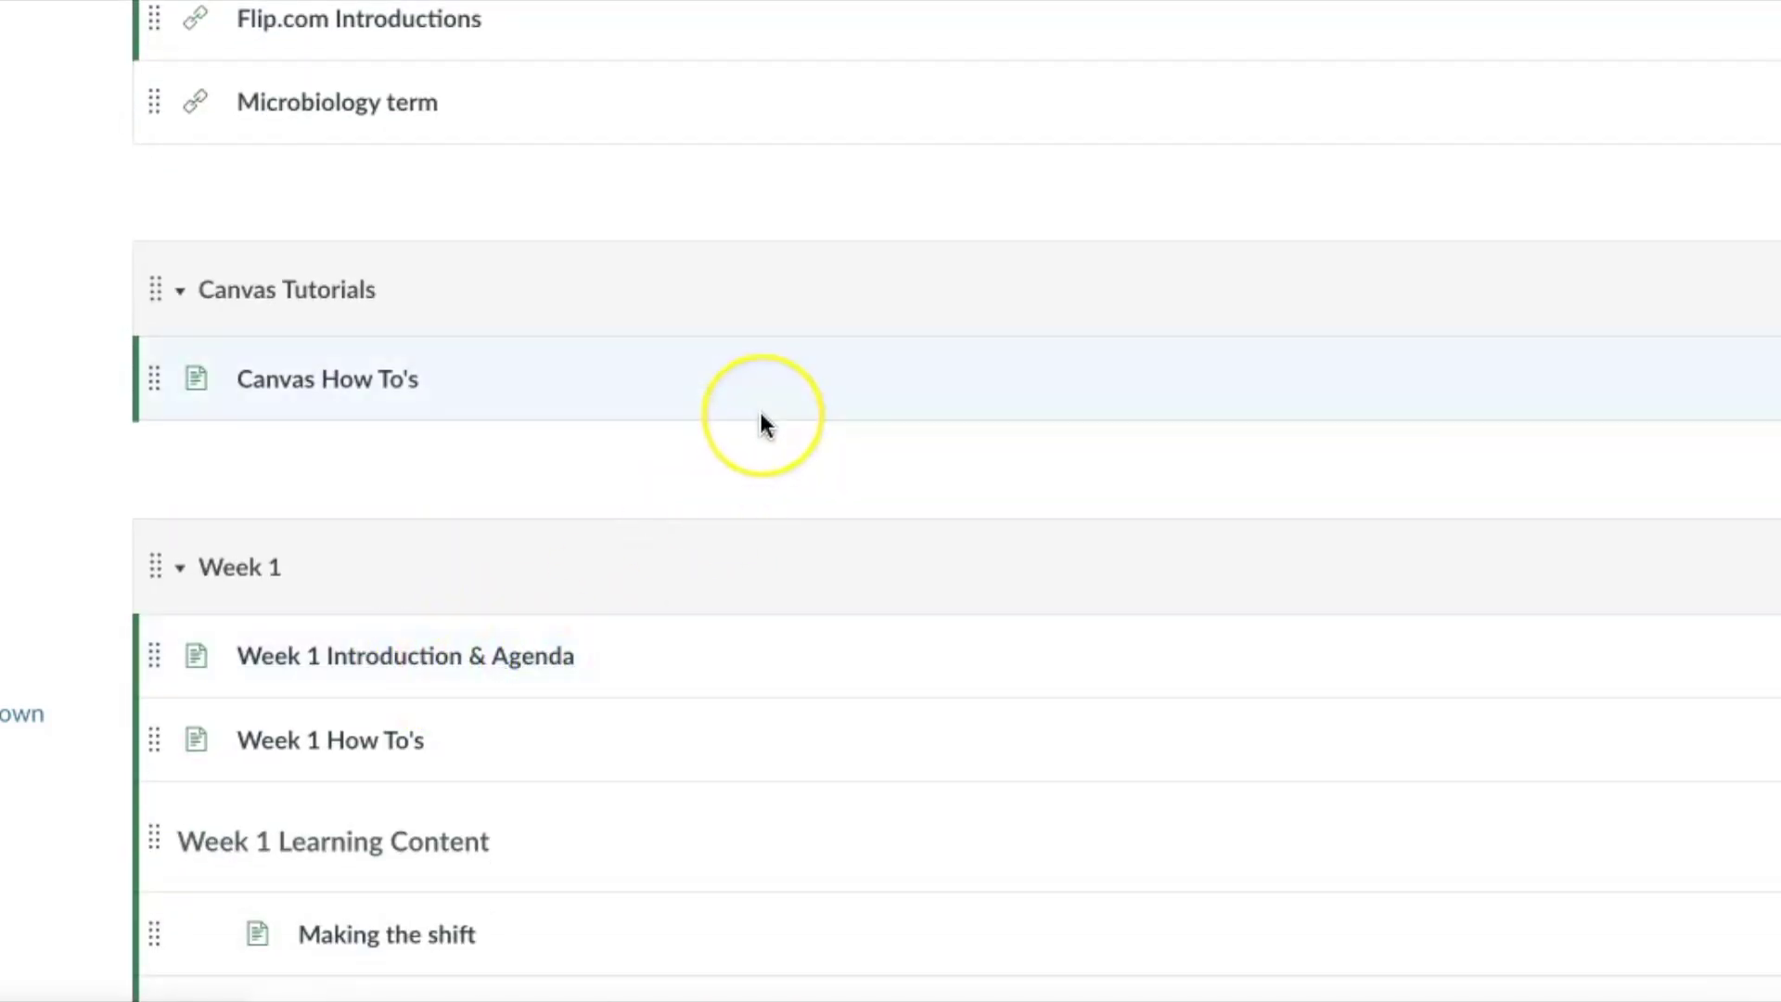
scroll(761, 422, "up", 2)
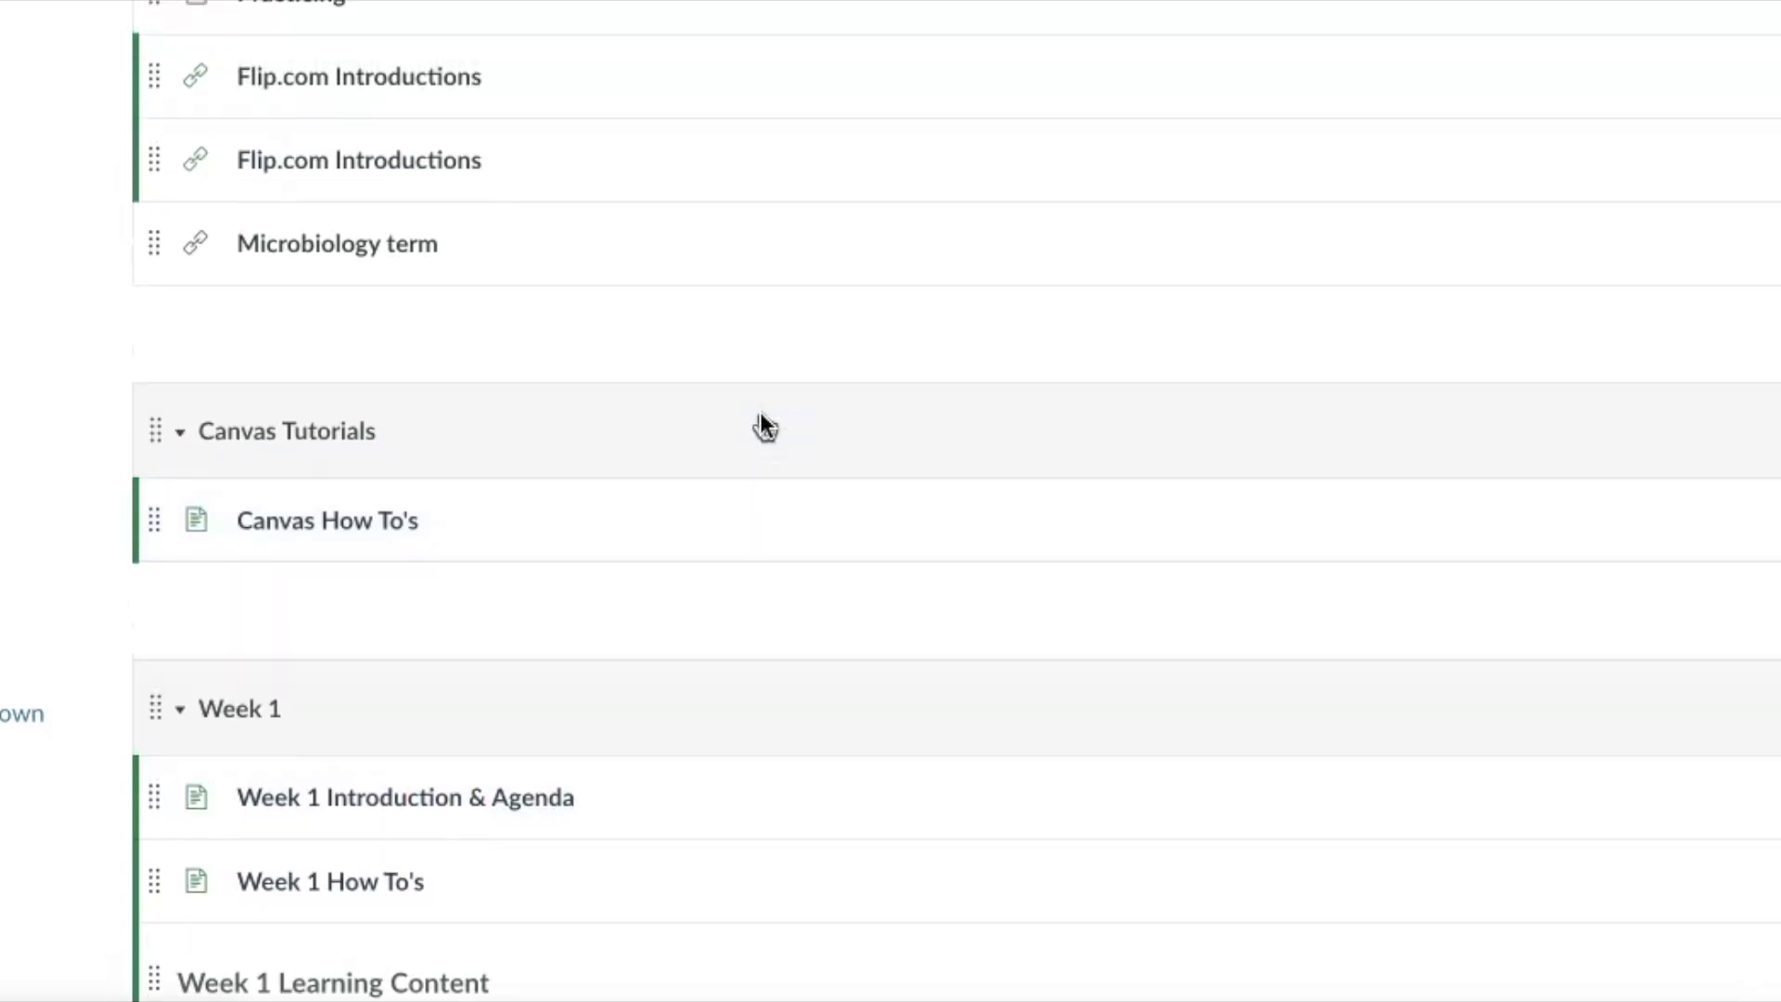
scroll(760, 422, "up", 4)
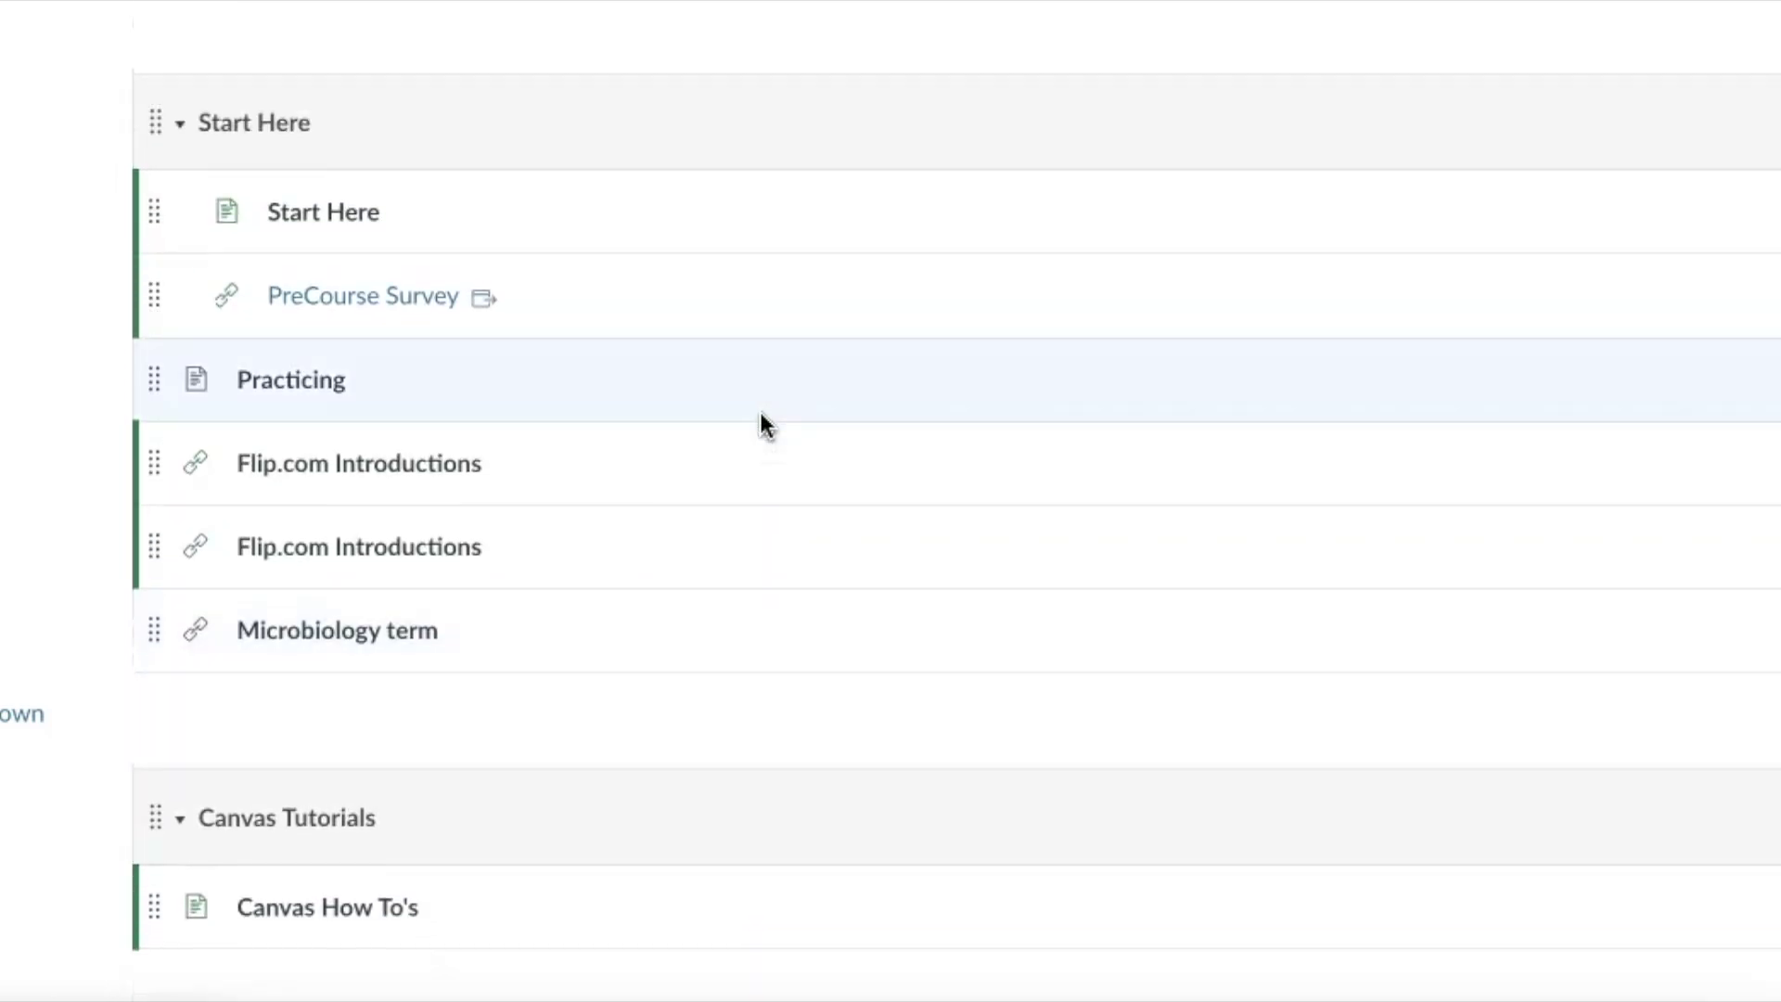
scroll(759, 412, "up", 2)
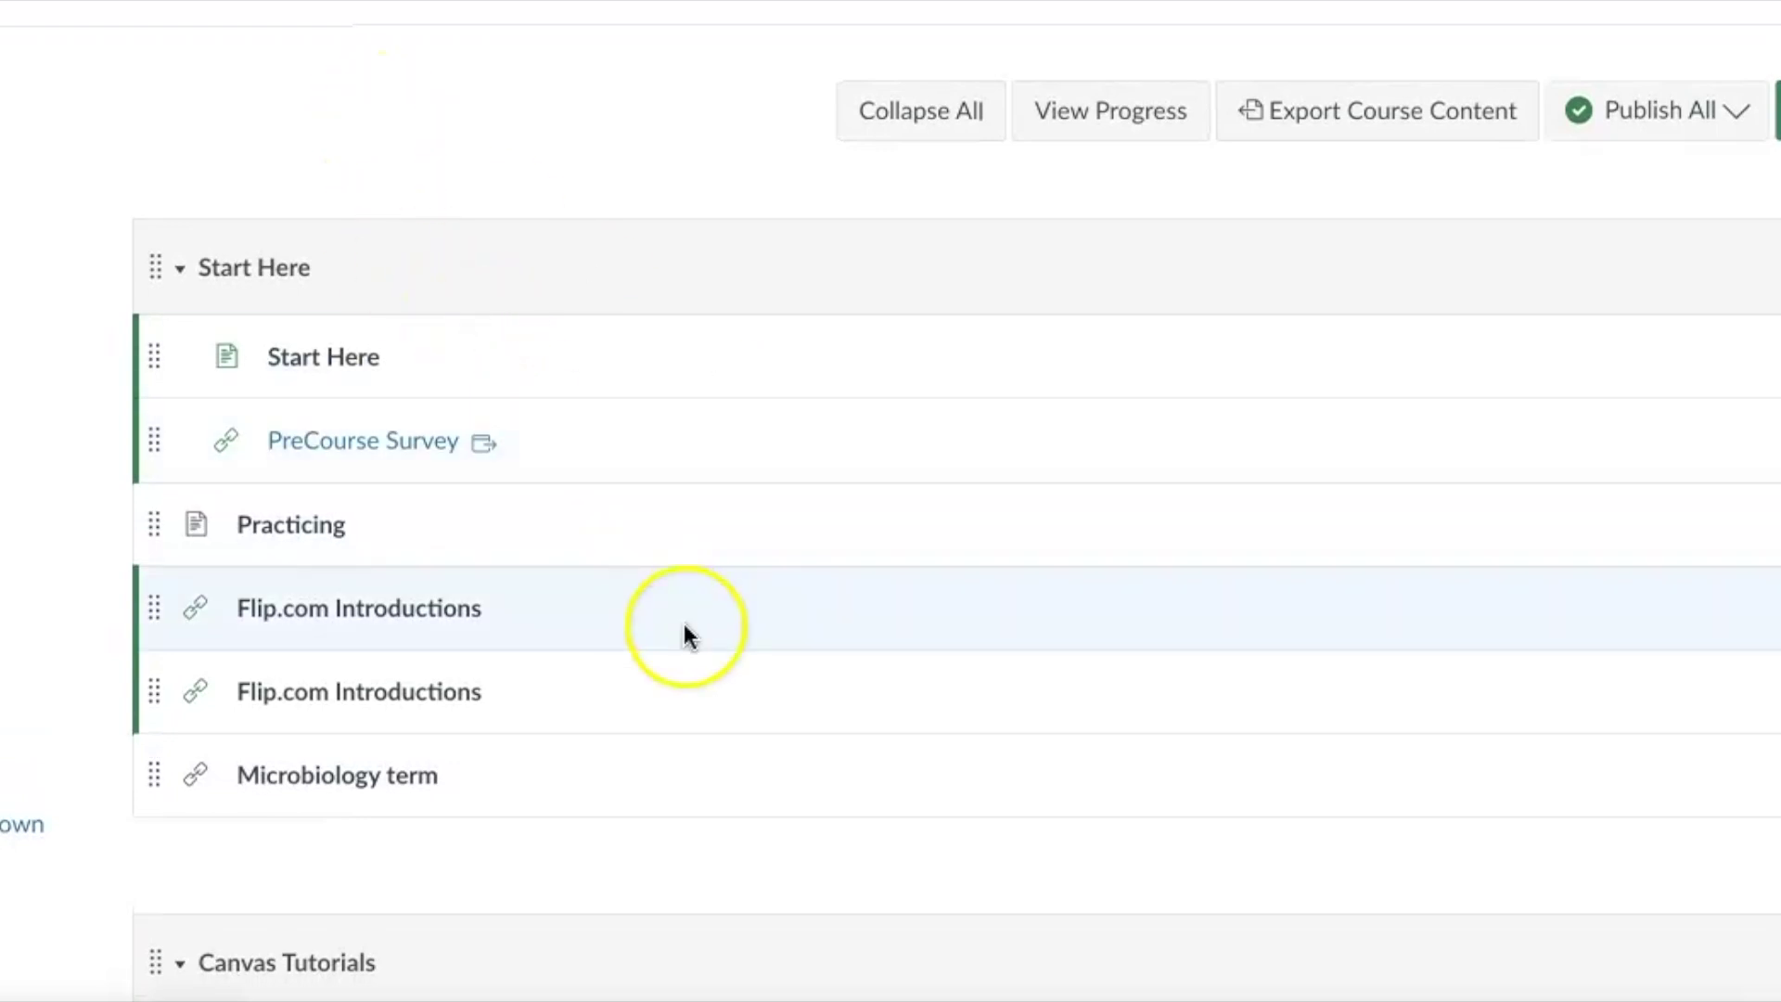
scroll(705, 807, "down", 1)
scroll(705, 808, "up", 1)
scroll(703, 796, "down", 1)
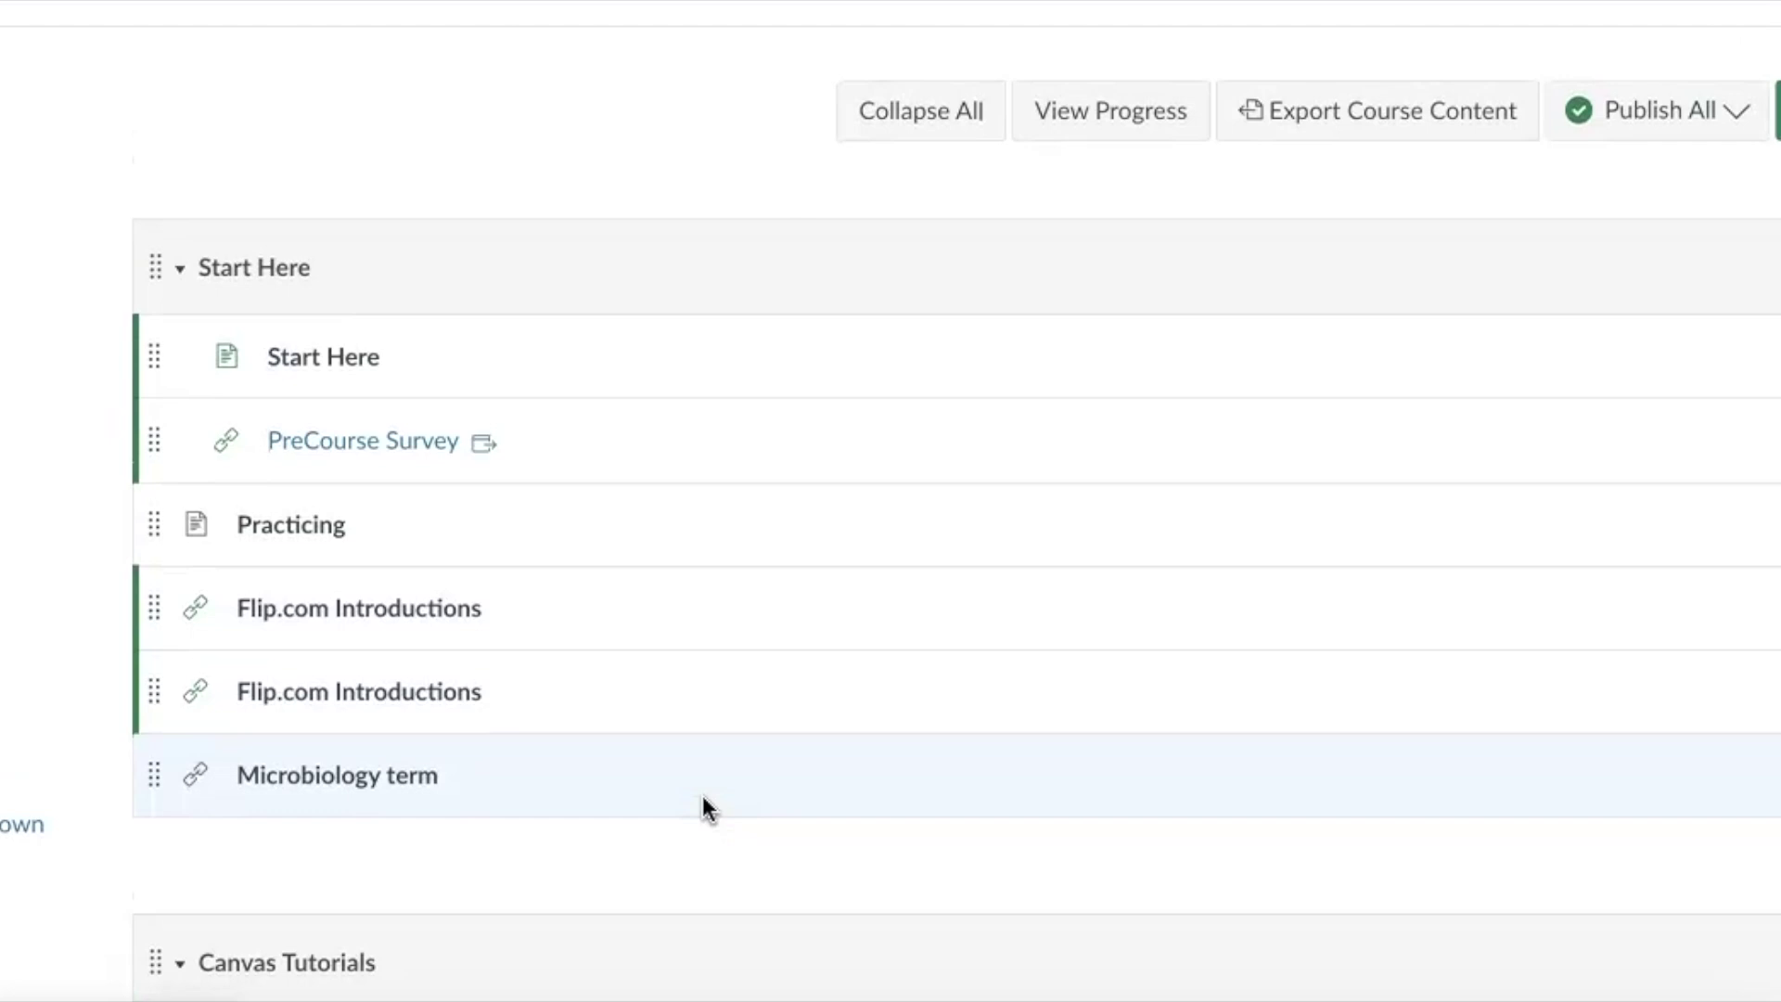